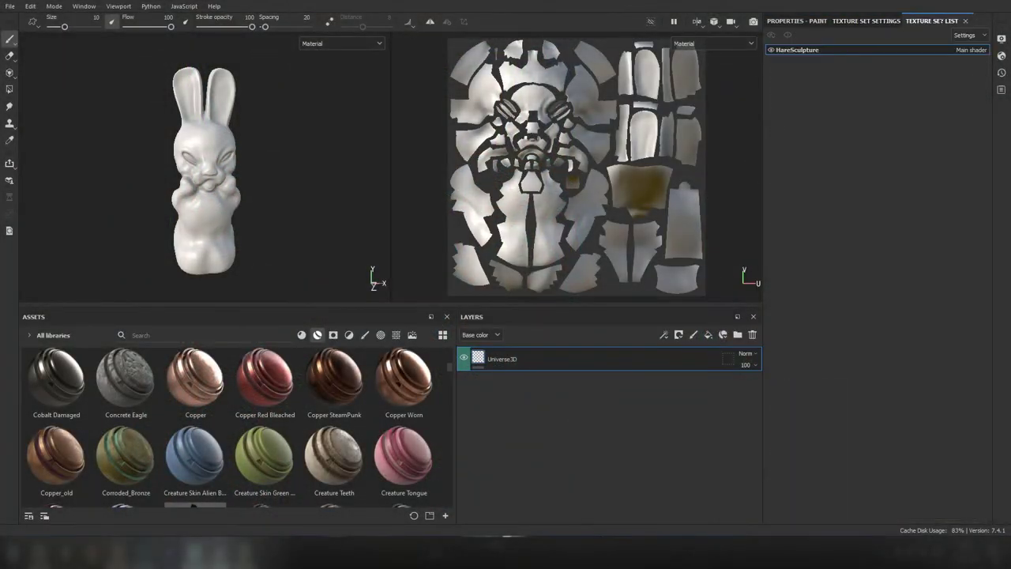
- Add the Wood_plank material from the Assets wood section as a layer folder above Universe3D
click(865, 20)
scroll(239, 427, down, 2)
scroll(239, 426, down, 5)
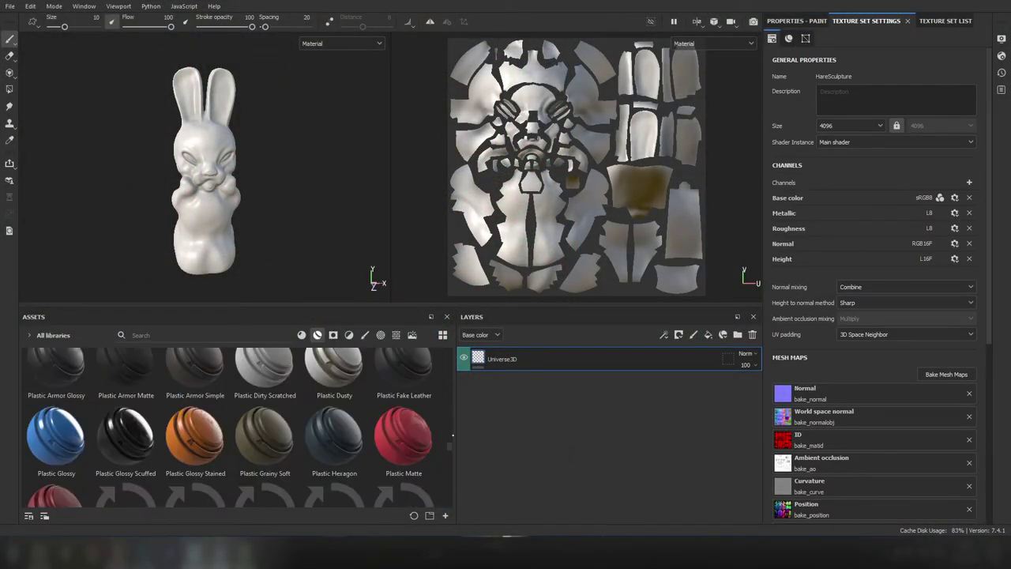
scroll(239, 426, down, 3)
scroll(356, 482, down, 5)
scroll(356, 493, down, 5)
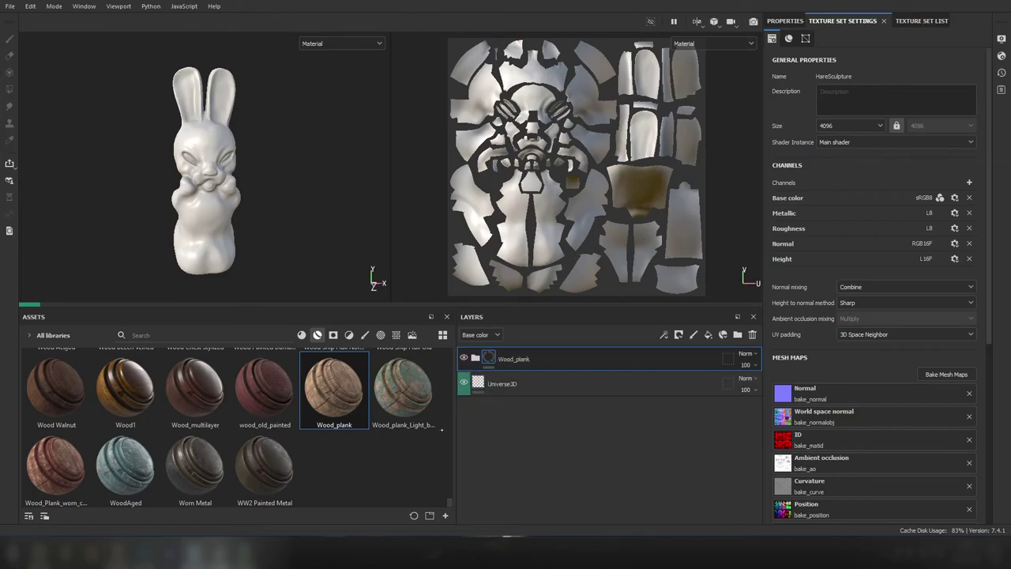
- Preview the wood-textured bunny full-screen and orbit around it
key(Tab)
scroll(206, 197, up, 5)
mouse_move(268, 379)
alt+mouse_down()
mouse_move(330, 420)
mouse_move(514, 368)
mouse_move(497, 276)
alt+mouse_up()
key(Tab)
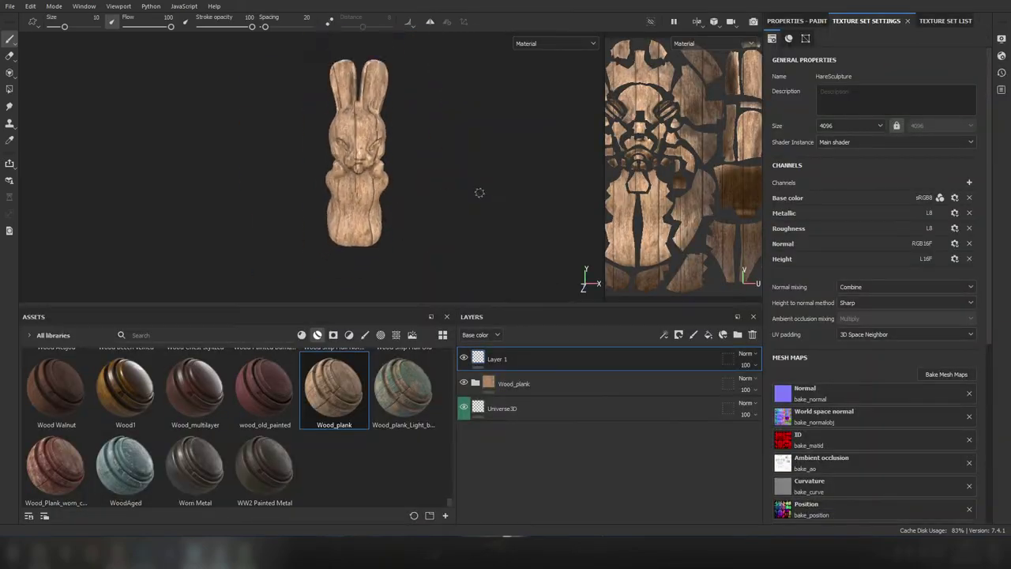
- Expand the Wood_plank folder and review Fill layer 3 copy 1 and Fill layer 6, undoing a test fill effect
click(475, 383)
click(490, 481)
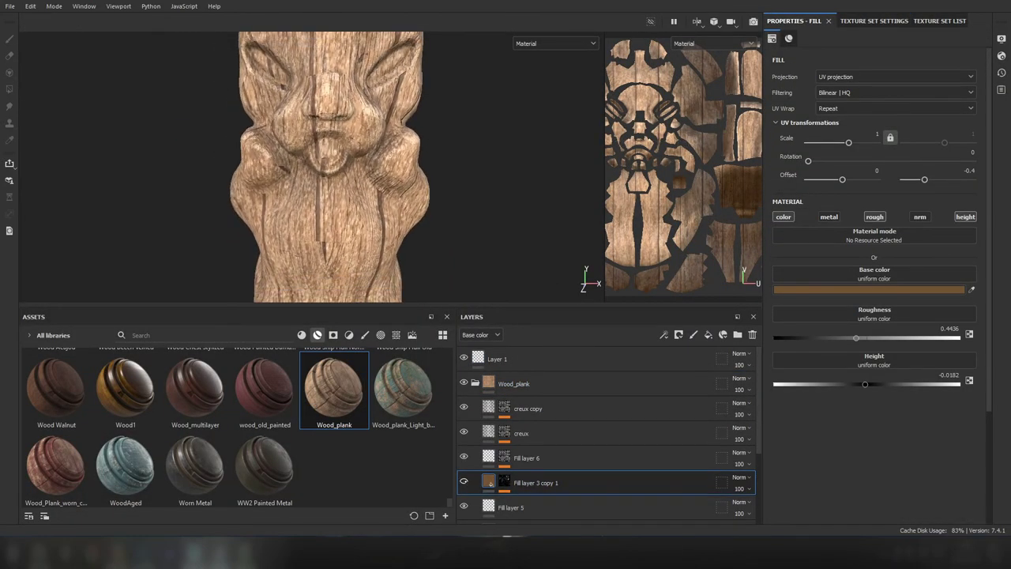
click(466, 463)
click(707, 334)
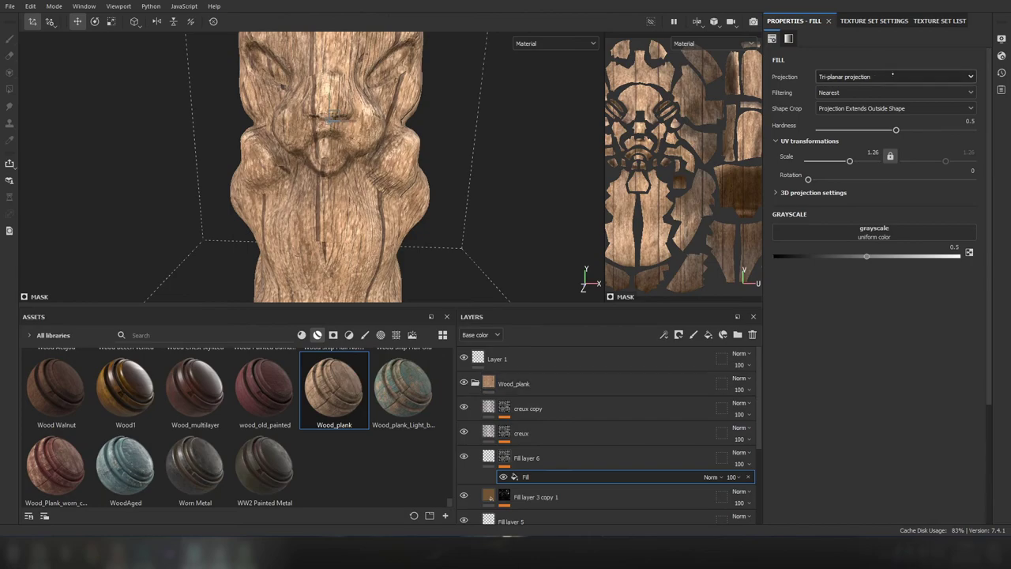
key(ctrl+z)
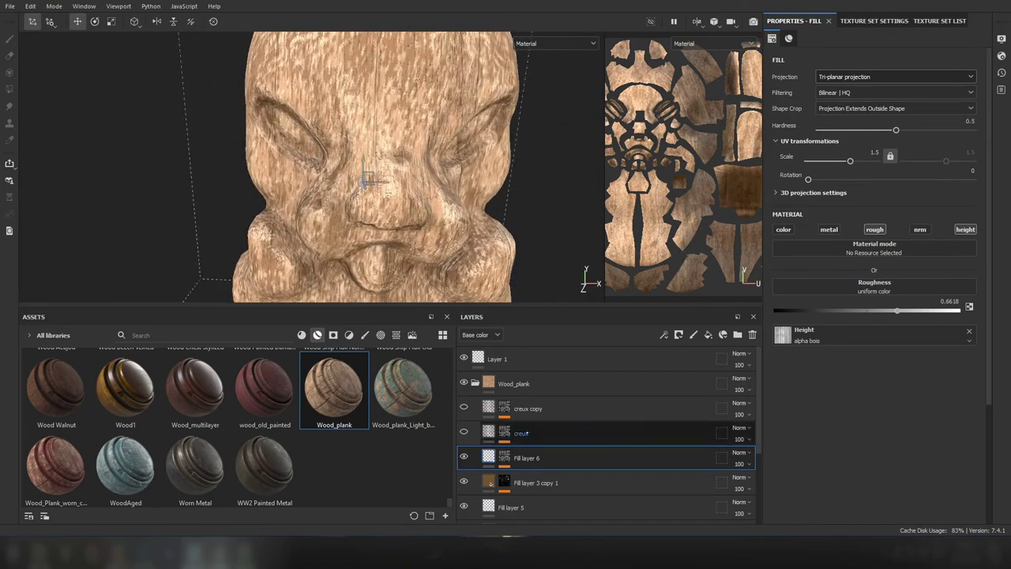
scroll(458, 218, up, 3)
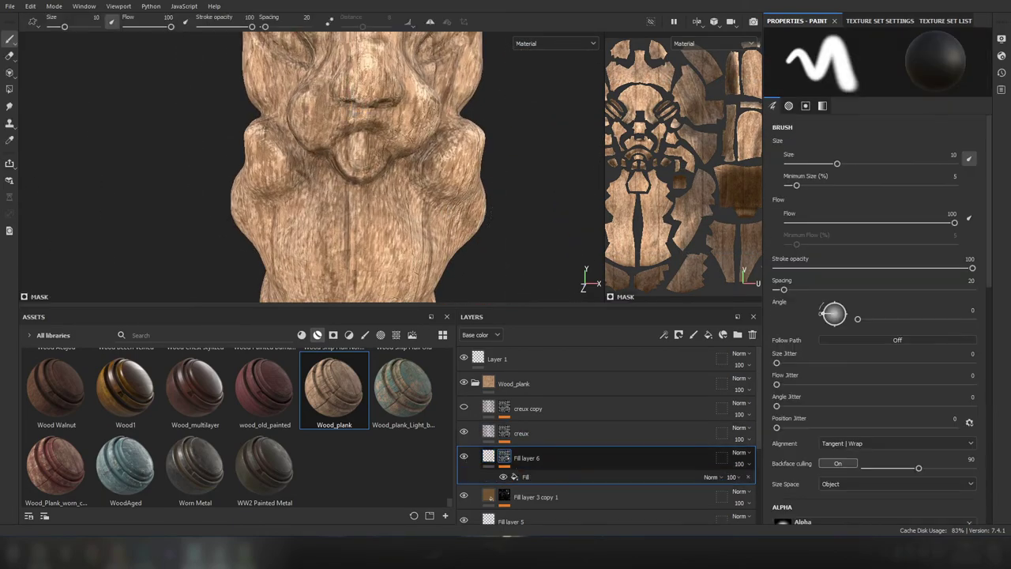
scroll(449, 179, down, 3)
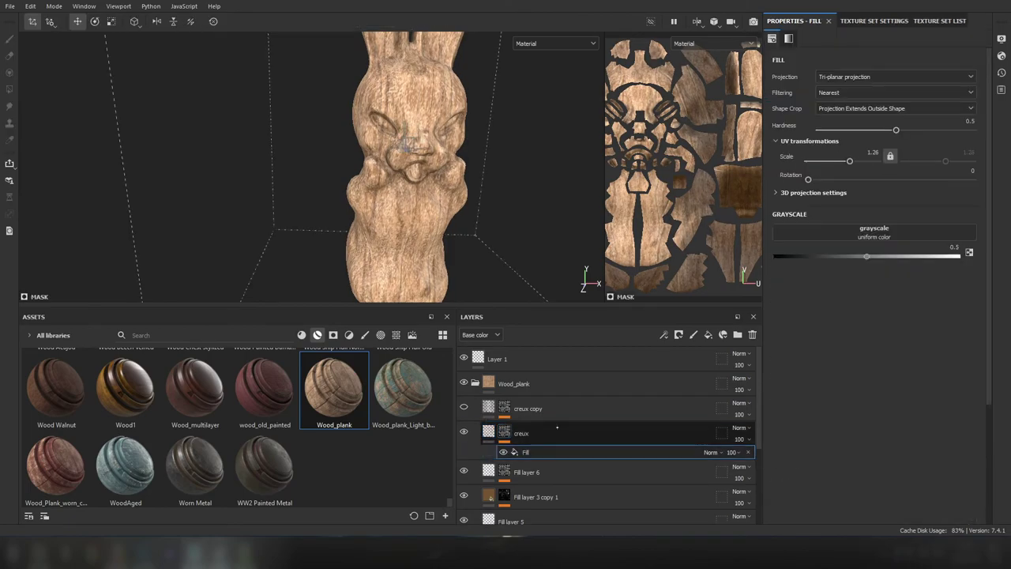
- Review the creux fill (scale 1.28, rotation 170.85) and the creux copy layer
click(557, 427)
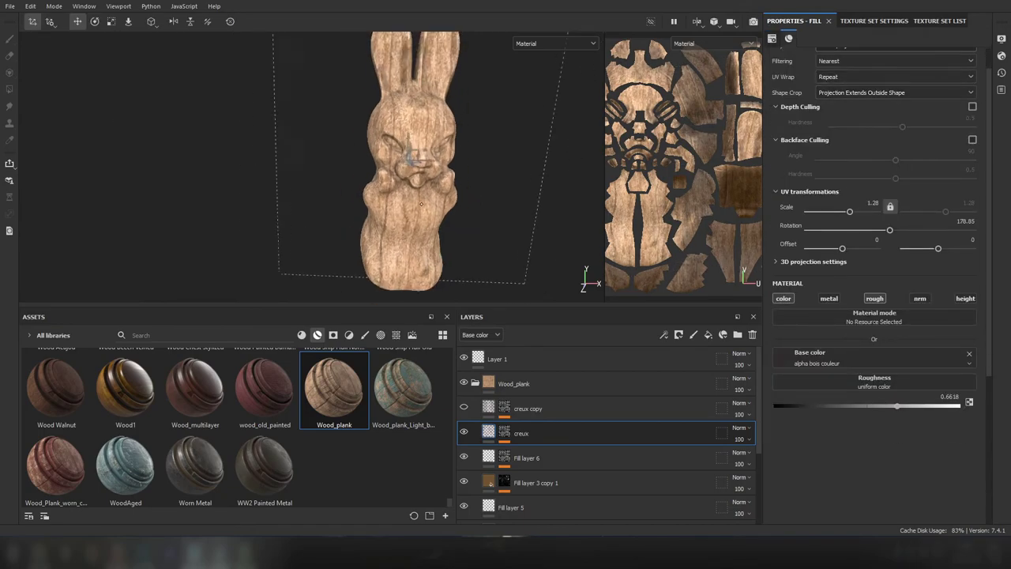
alt+drag(526, 256, 451, 187)
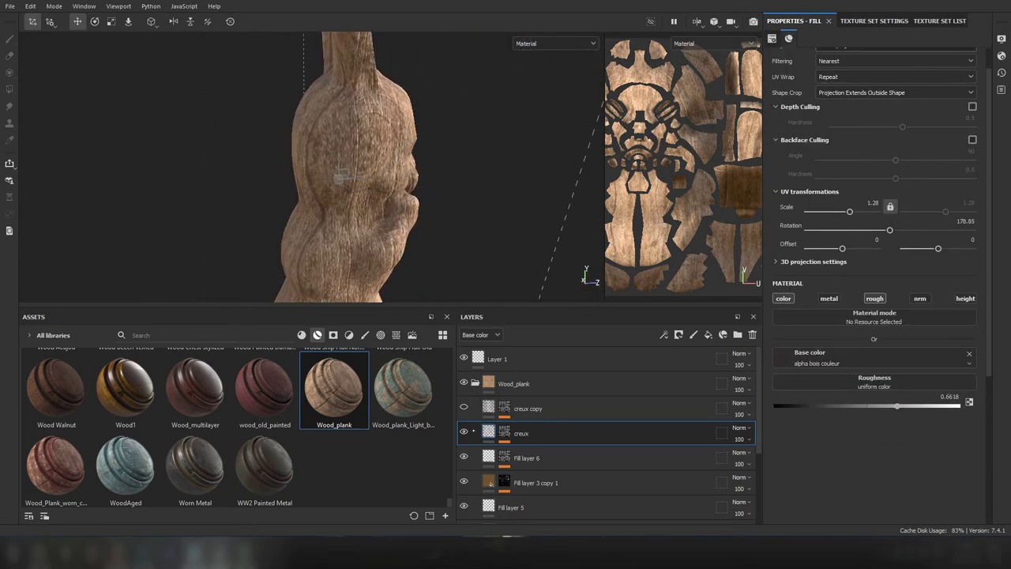
click(532, 408)
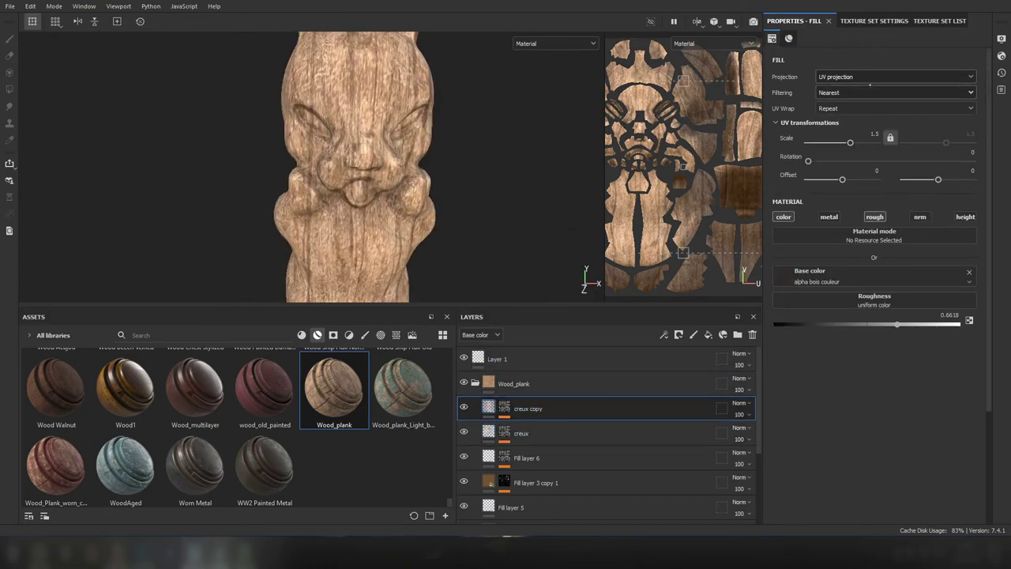
- Delete the creux copy layer and select creux copy 1
key(Delete)
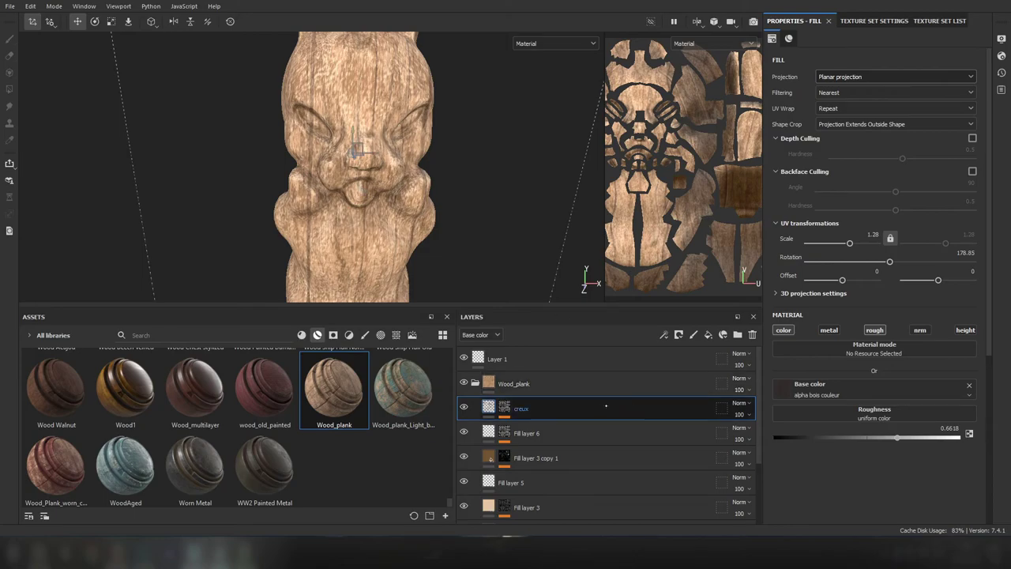
scroll(757, 433, down, 2)
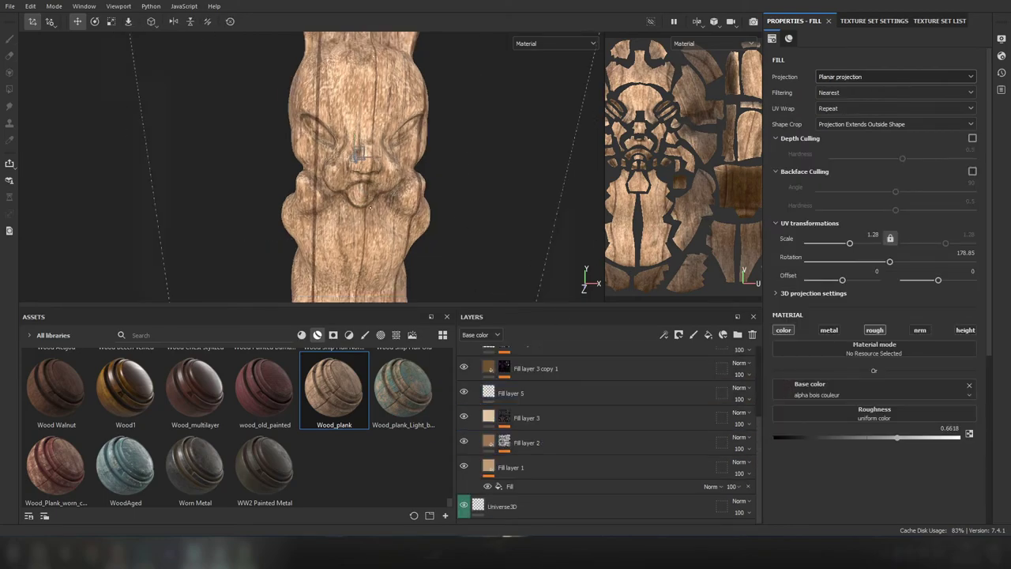
click(533, 414)
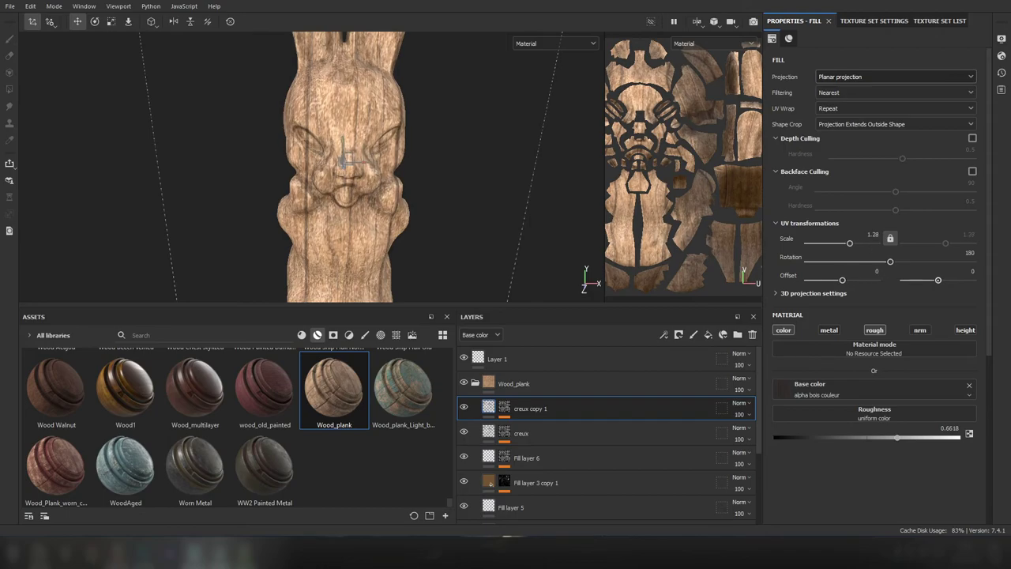
scroll(402, 221, down, 3)
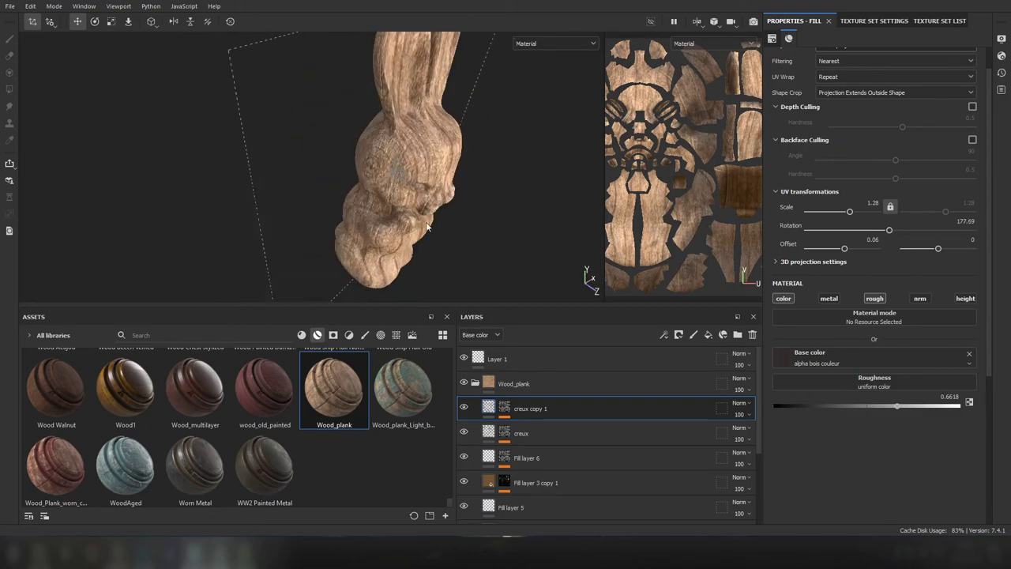
- Preview the bunny's grooves full-screen from front and side views
alt+drag(467, 260, 523, 345)
key(Tab)
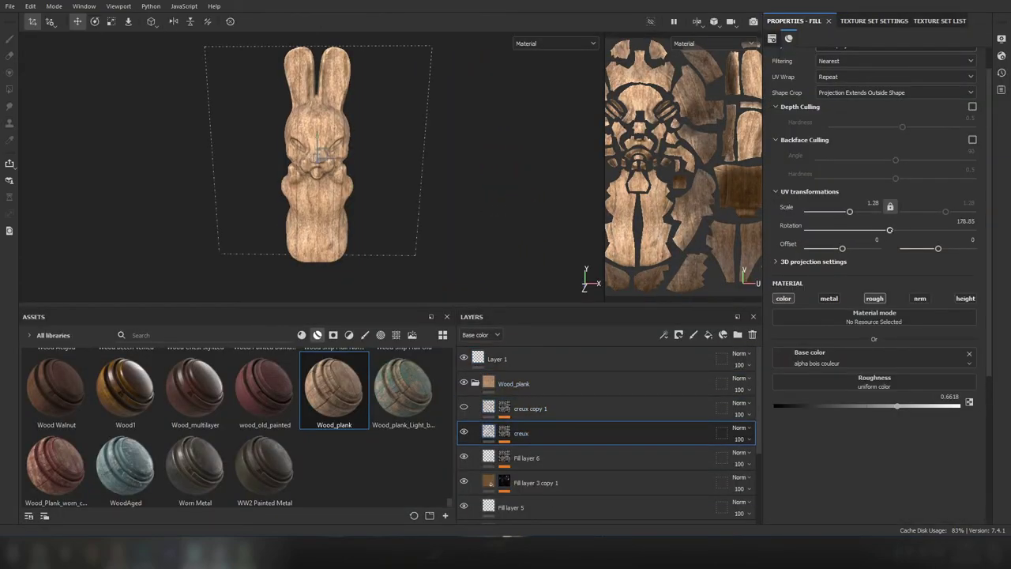
scroll(368, 243, up, 2)
scroll(368, 244, up, 3)
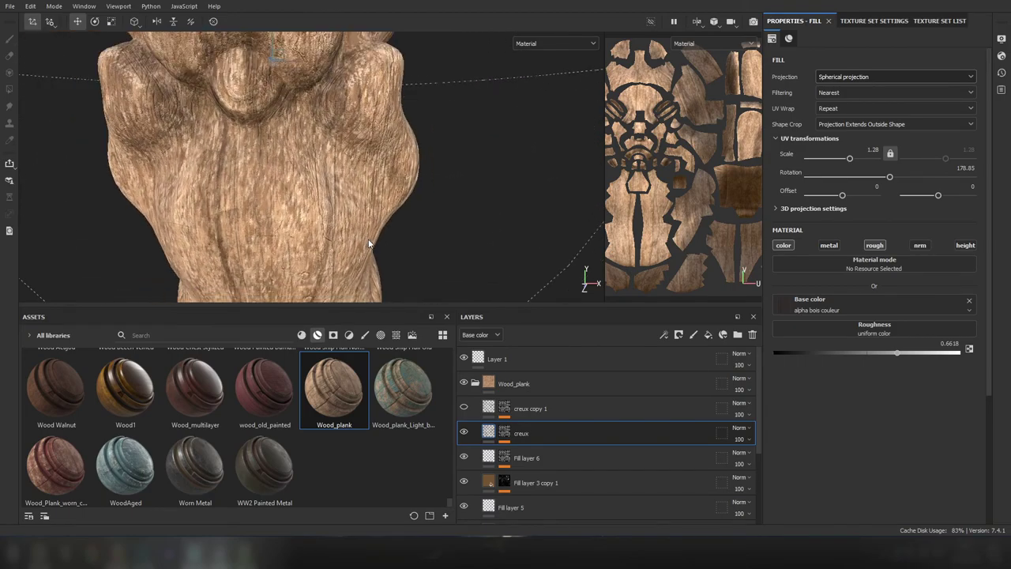
scroll(368, 243, down, 3)
mouse_move(368, 243)
alt+mouse_down()
mouse_move(353, 207)
mouse_move(413, 192)
alt+mouse_up()
scroll(353, 207, down, 3)
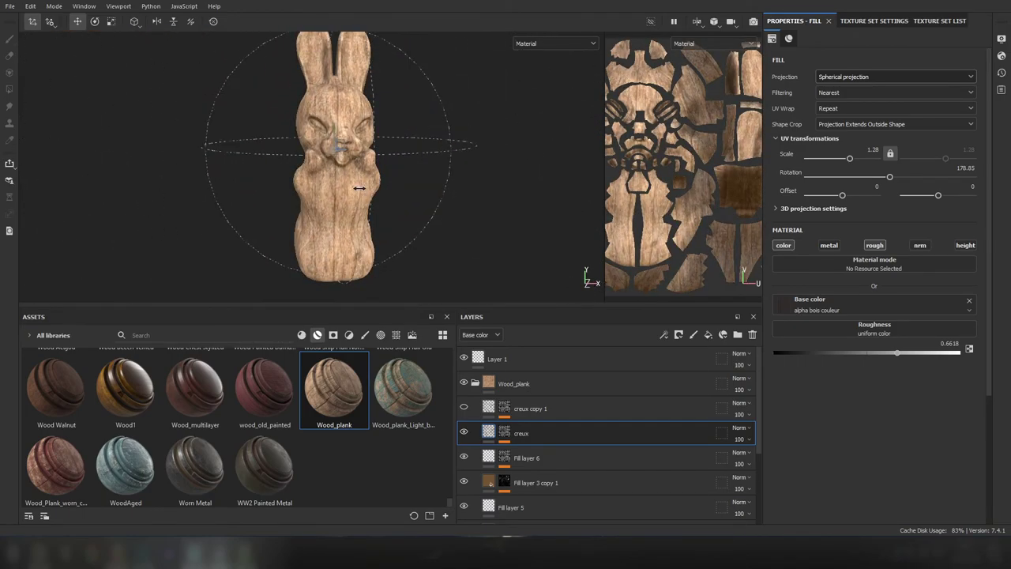
key(Tab)
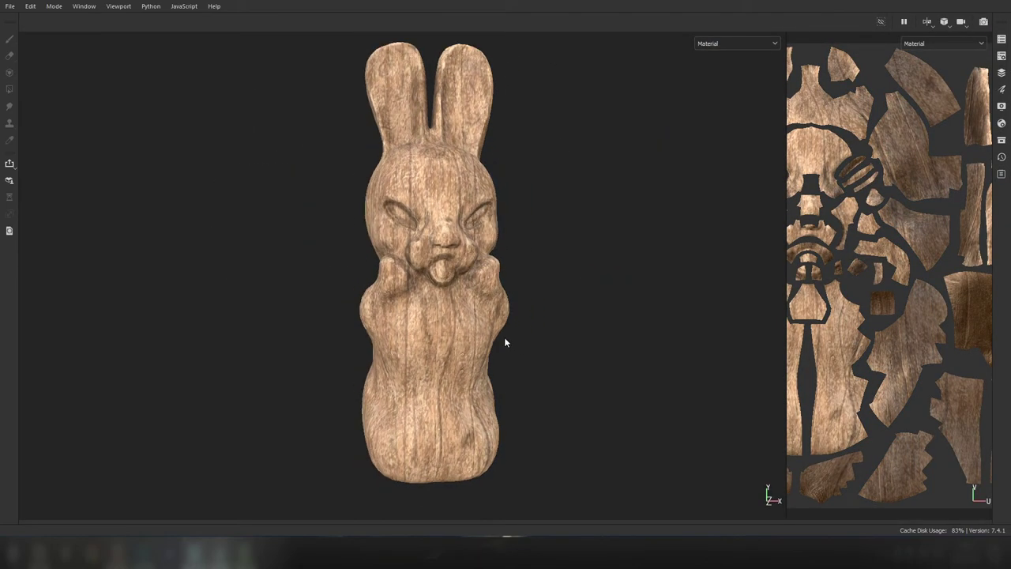
- Orbit the bunny and rotate the environment lighting to inspect the wood full-screen
mouse_move(506, 341)
alt+mouse_down()
mouse_move(472, 354)
mouse_move(481, 354)
alt+mouse_up()
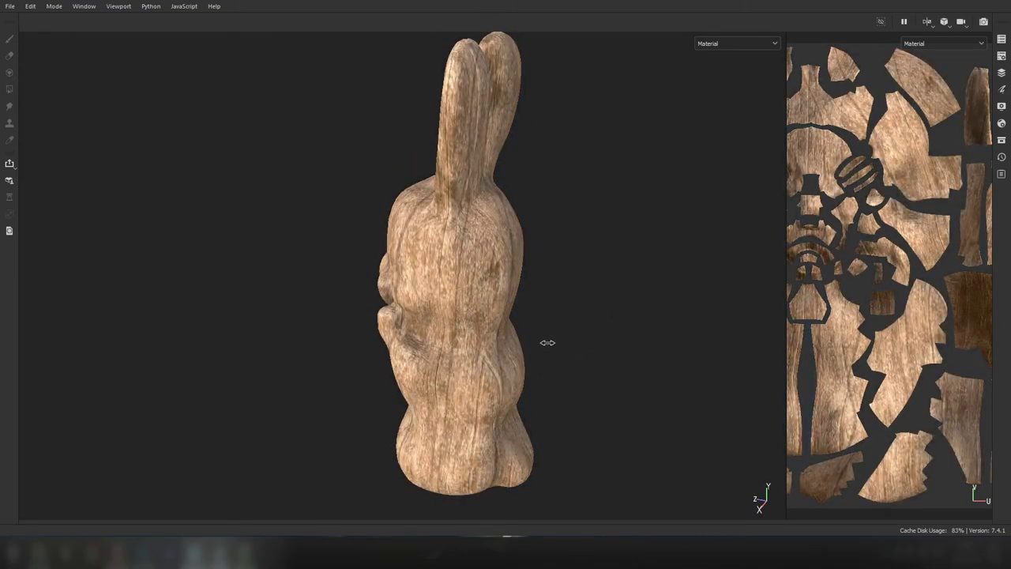
mouse_move(546, 343)
alt+mouse_down()
mouse_move(540, 308)
mouse_move(555, 337)
alt+mouse_up()
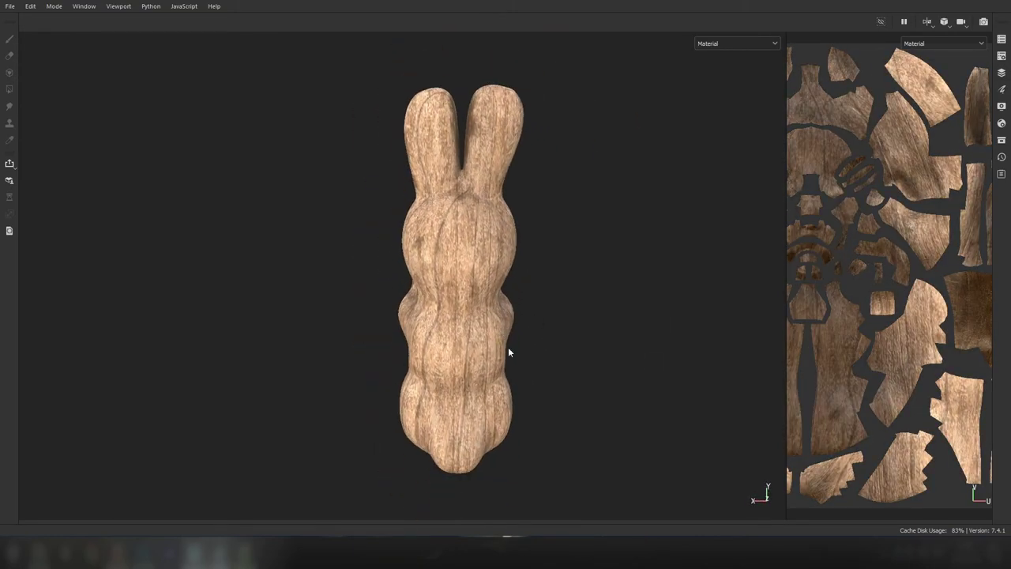
mouse_move(507, 360)
alt+mouse_down()
mouse_move(610, 382)
mouse_move(481, 406)
mouse_move(546, 343)
mouse_move(531, 354)
alt+mouse_up()
key(Tab)
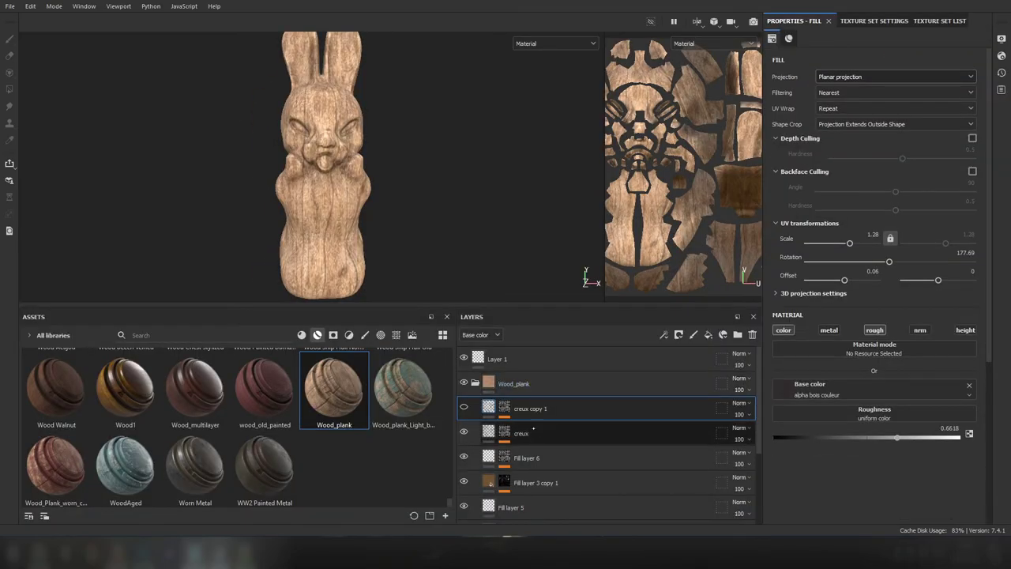
key(Tab)
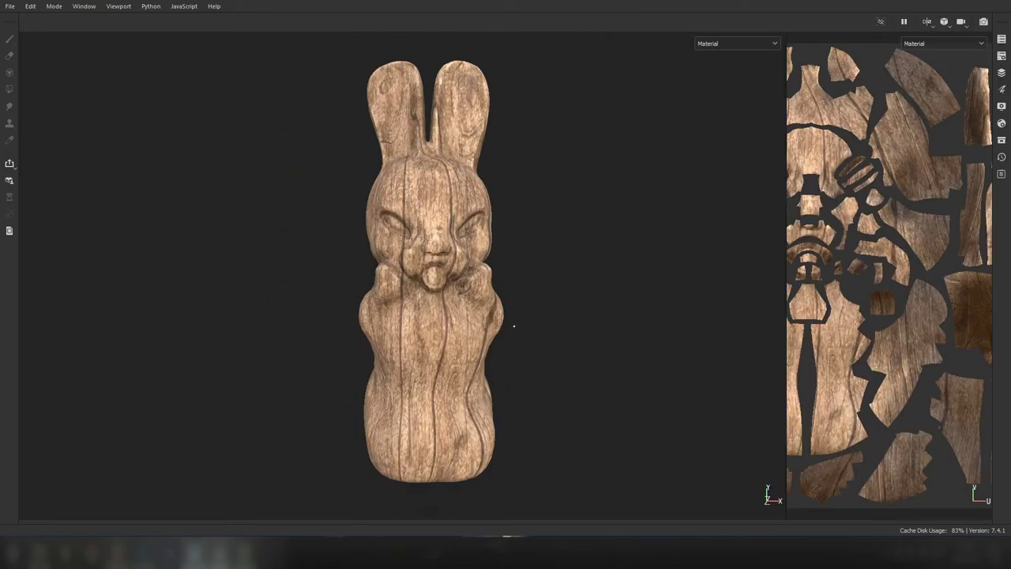
mouse_move(513, 329)
shift+right_down()
mouse_move(524, 350)
mouse_move(564, 343)
mouse_move(528, 336)
shift+right_up()
mouse_move(528, 336)
alt+mouse_down()
mouse_move(370, 376)
mouse_move(514, 384)
mouse_move(569, 361)
mouse_move(482, 368)
mouse_move(560, 366)
mouse_move(542, 363)
mouse_move(539, 402)
alt+mouse_up()
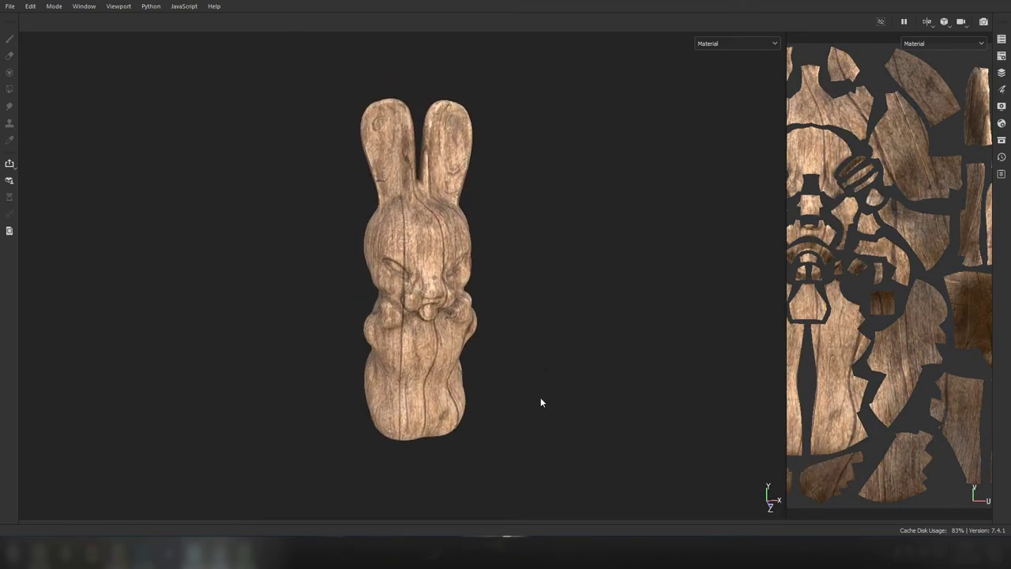
mouse_move(540, 402)
alt+right_down()
mouse_move(558, 411)
mouse_move(555, 434)
mouse_move(537, 433)
alt+right_up()
key(Tab)
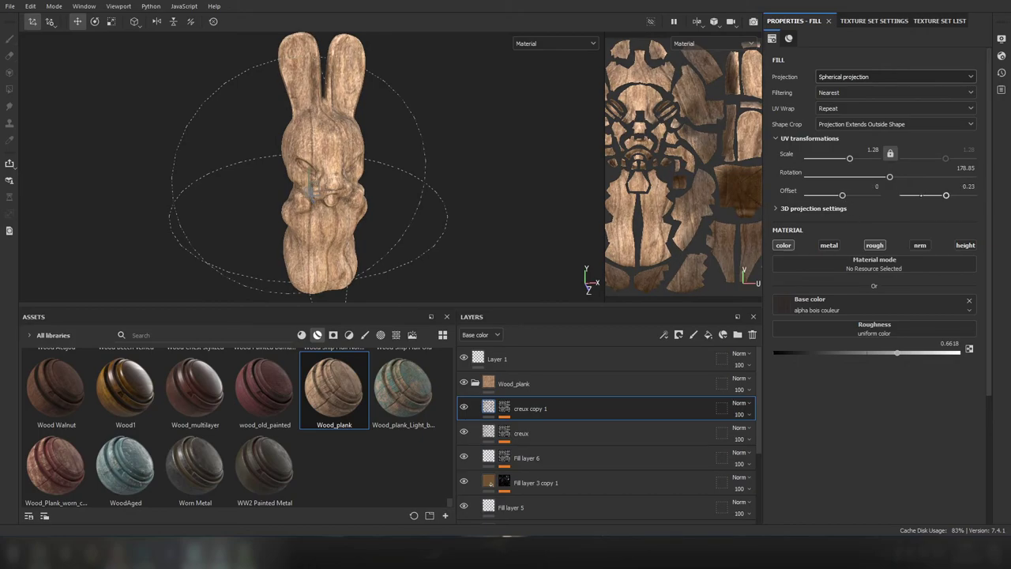
- Select creux copy 1 and duplicate it with Ctrl+D
mouse_move(440, 257)
alt+mouse_down()
mouse_move(380, 187)
mouse_move(385, 235)
mouse_move(563, 323)
alt+mouse_up()
key(Tab)
key(Tab)
click(540, 405)
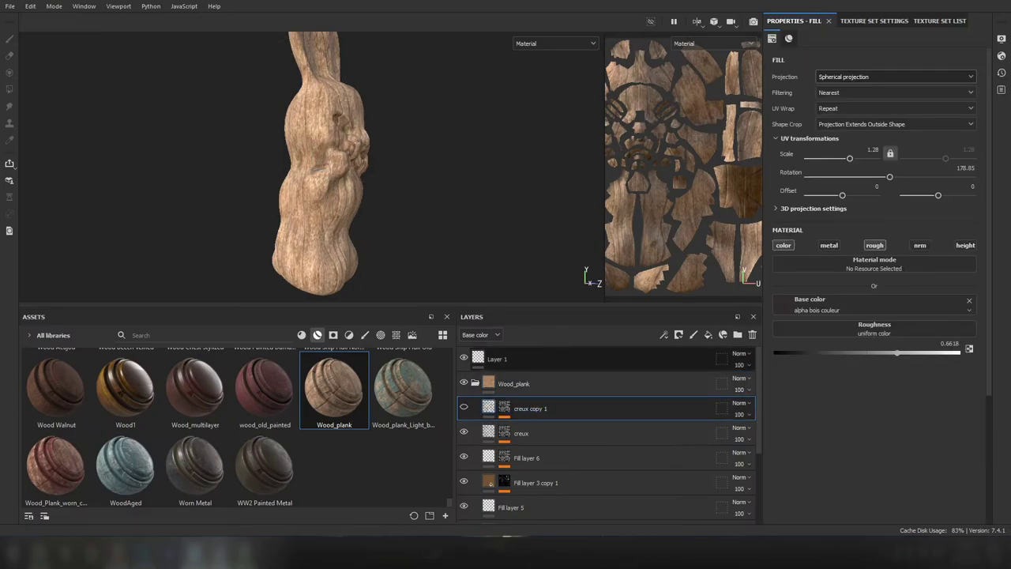
key(ctrl+d)
- Place the Wood_plank_Light_blue_color_mossy material folder at the top of the stack and preview it
scroll(378, 217, up, 2)
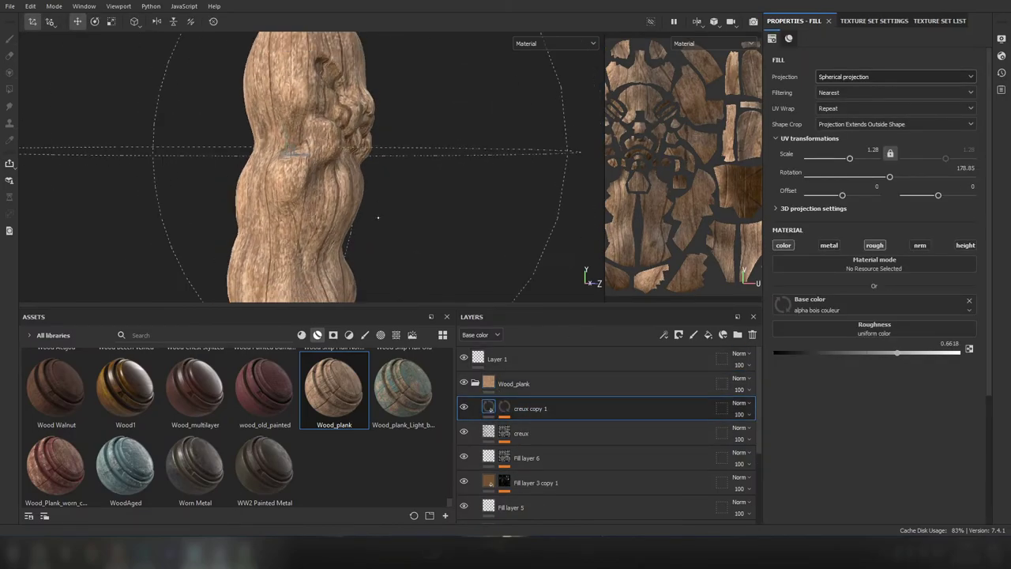
key(Tab)
scroll(424, 233, down, 2)
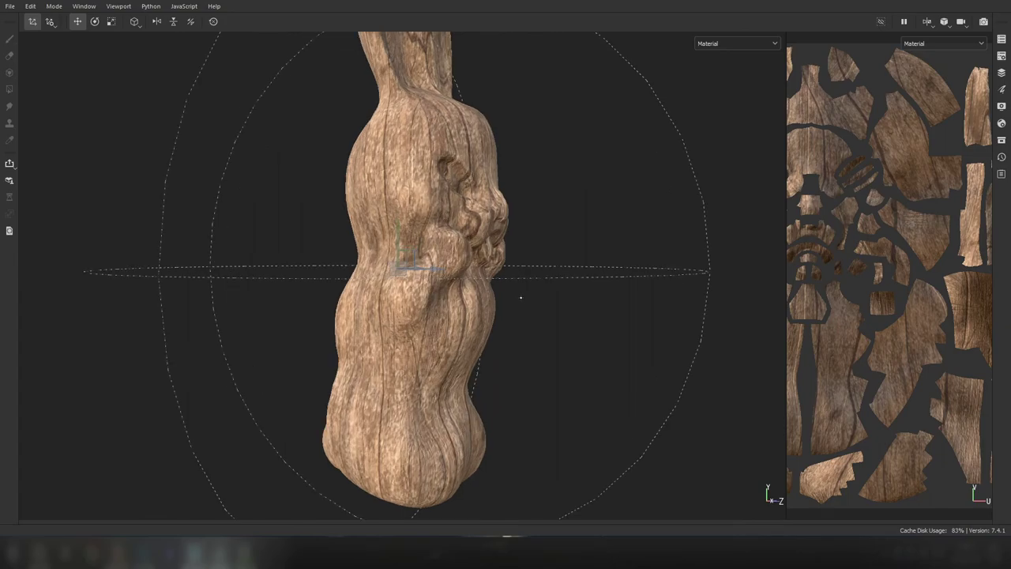
key(Tab)
alt+drag(473, 221, 505, 213)
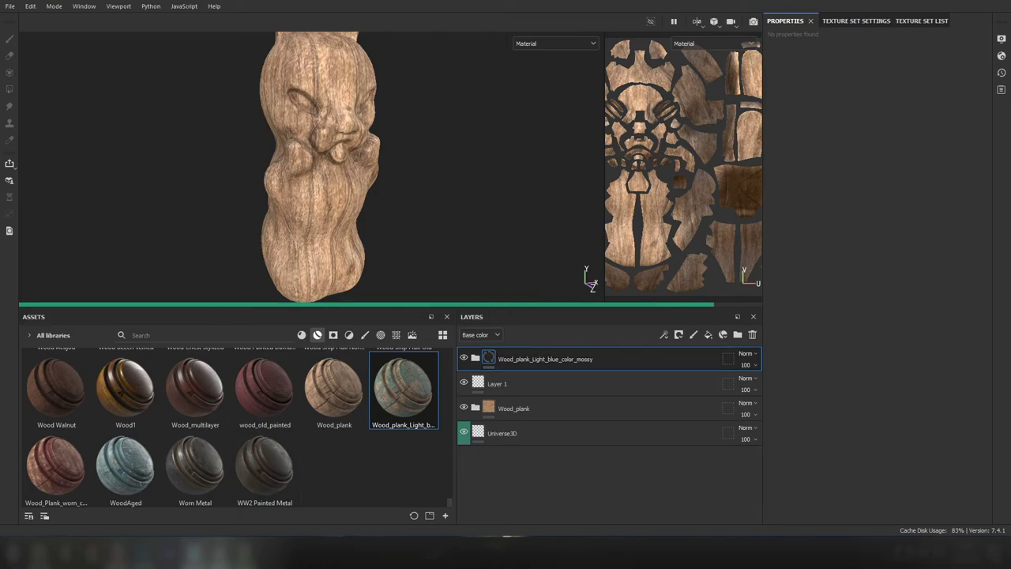
- Expand the mossy blue wood folder and hide the teal worn paint to see bare wood
alt+drag(298, 195, 361, 194)
click(475, 358)
scroll(551, 399, down, 3)
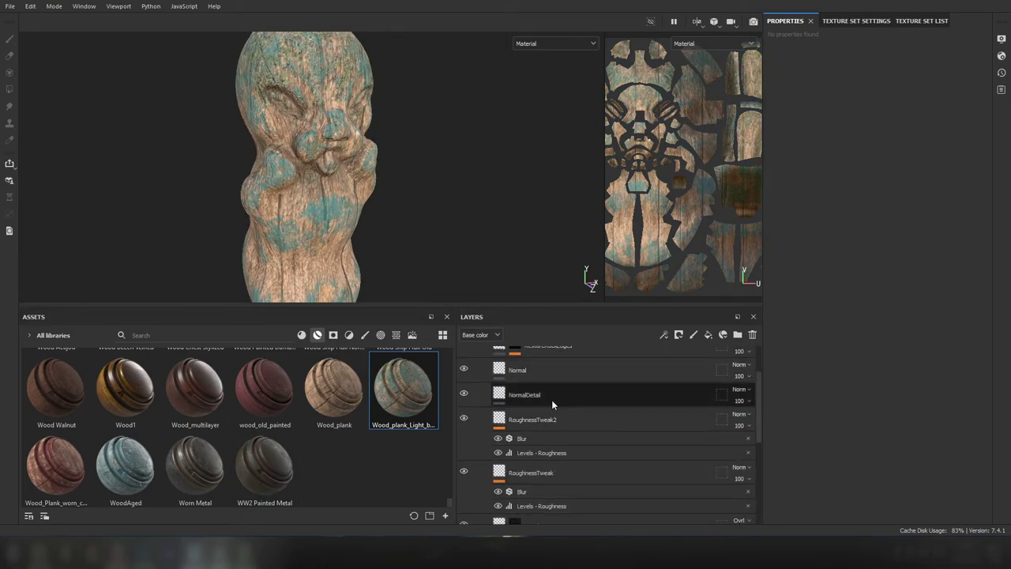
scroll(552, 400, down, 5)
click(463, 473)
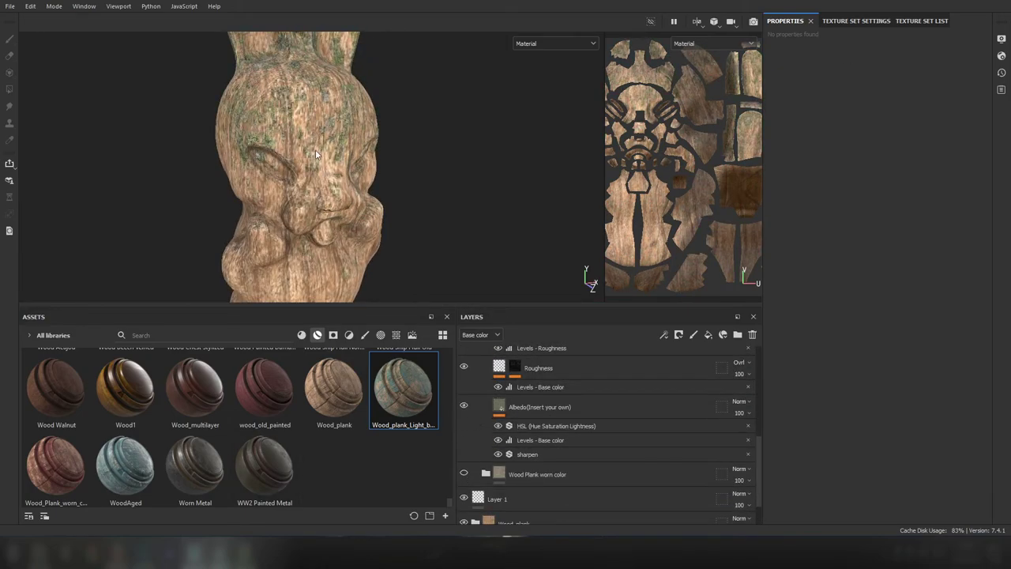
alt+drag(316, 154, 363, 158)
- Review the Albedo fill and preview the Roughness channel alone, then frame the bunny
click(553, 407)
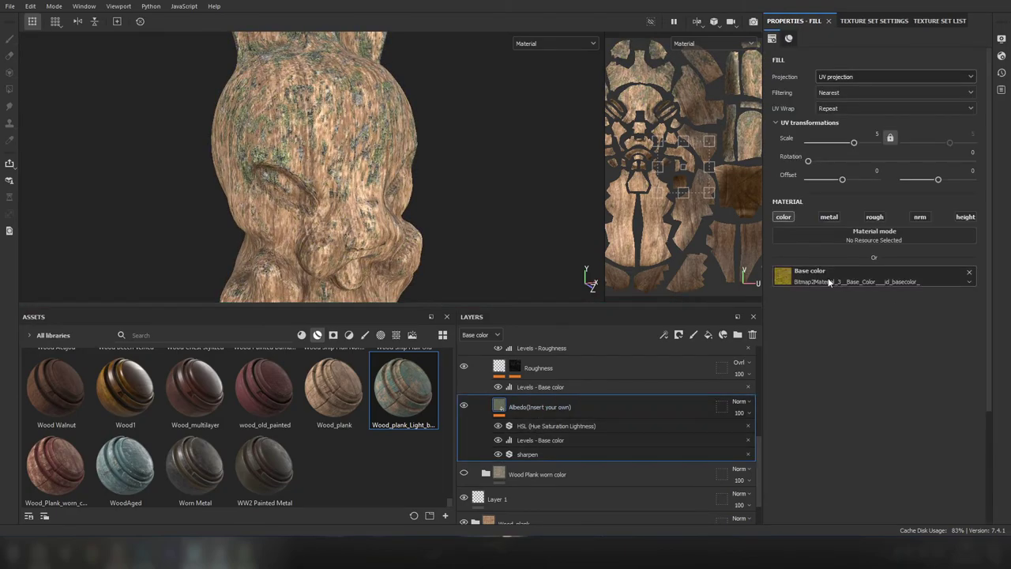
alt+drag(310, 104, 327, 112)
scroll(464, 366, up, 2)
click(464, 430)
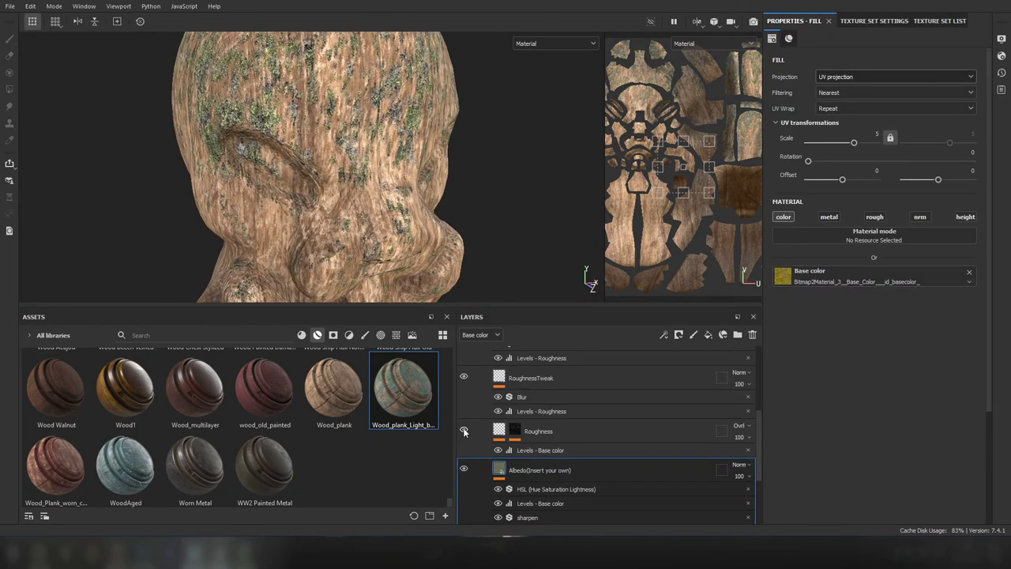
key(c)
key(m)
scroll(466, 441, up, 2)
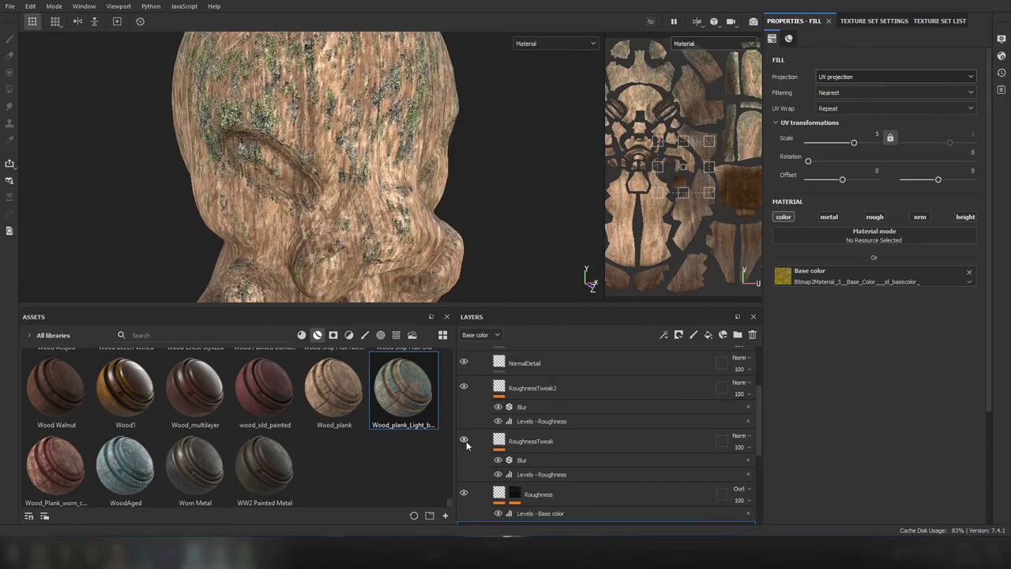
key(f)
- Show the teal worn paint again and review Fill layer 7 and its mask effects
scroll(466, 427, down, 3)
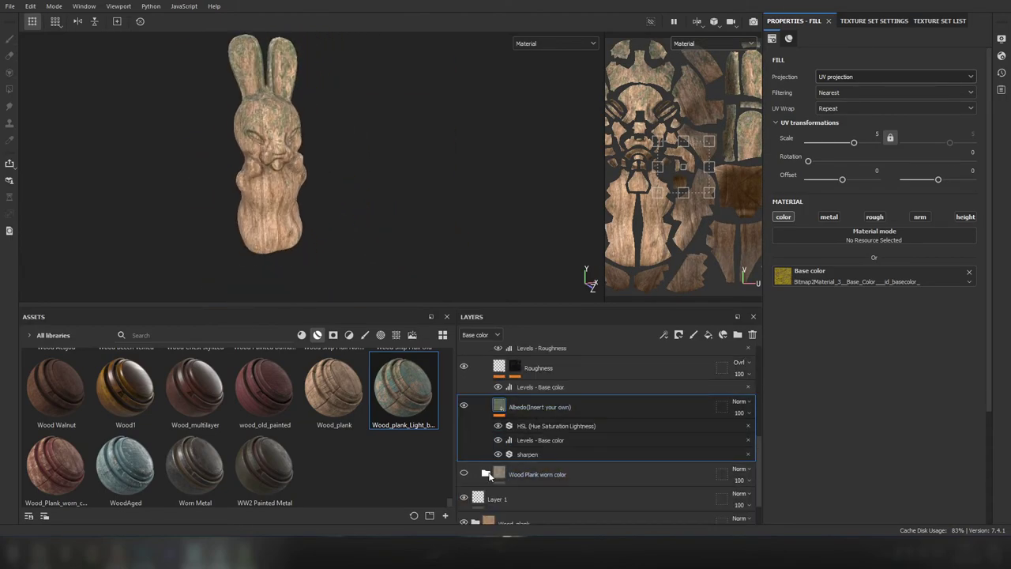
scroll(467, 427, down, 2)
click(465, 408)
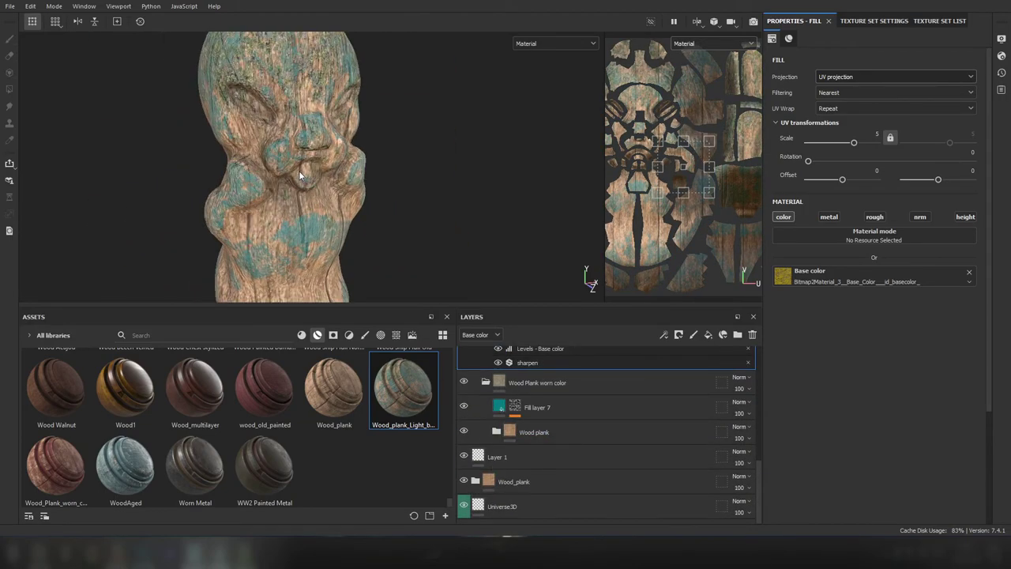
click(507, 407)
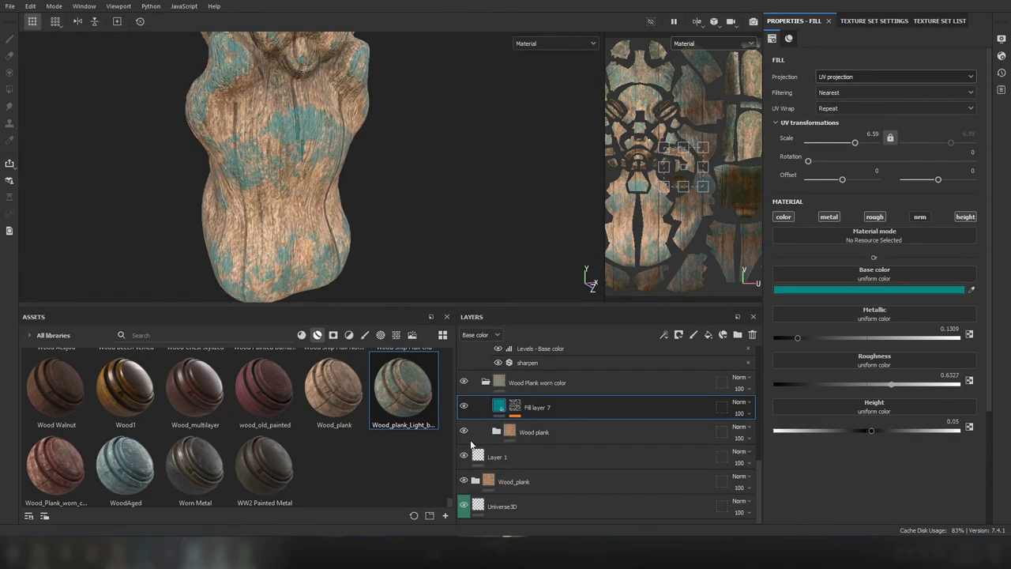
scroll(485, 386, up, 2)
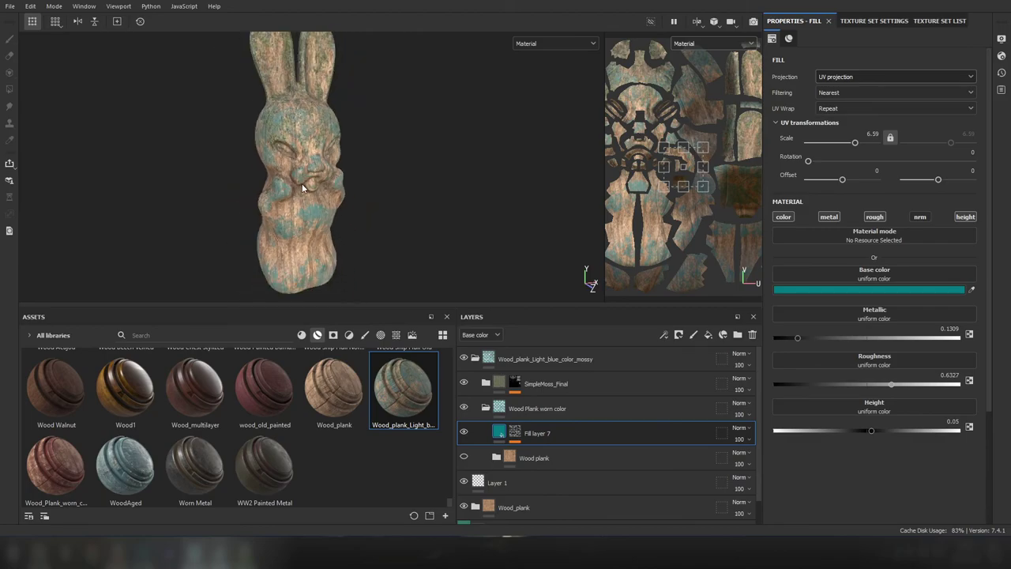
click(503, 435)
click(503, 435)
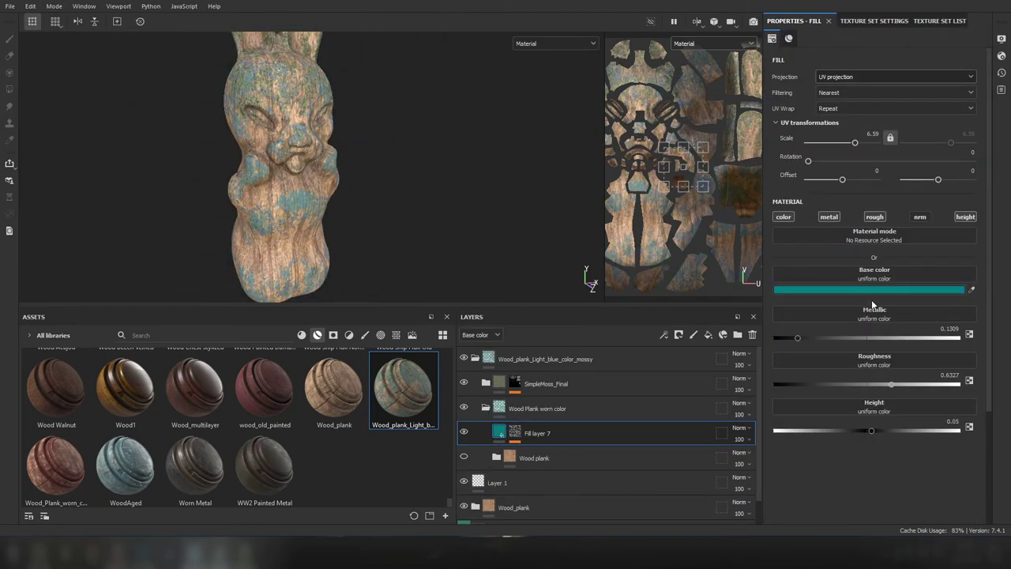
scroll(294, 112, up, 2)
scroll(294, 173, down, 5)
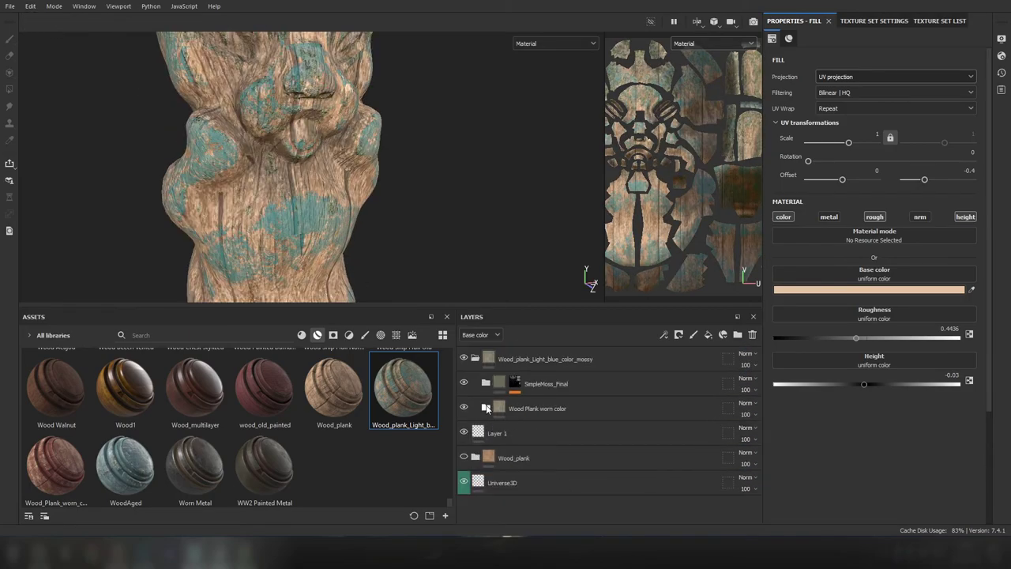
- Set the Dirt generator on Fill layer 7's mask to Dirt Level 0.78 and check the head
drag(55, 466, 553, 356)
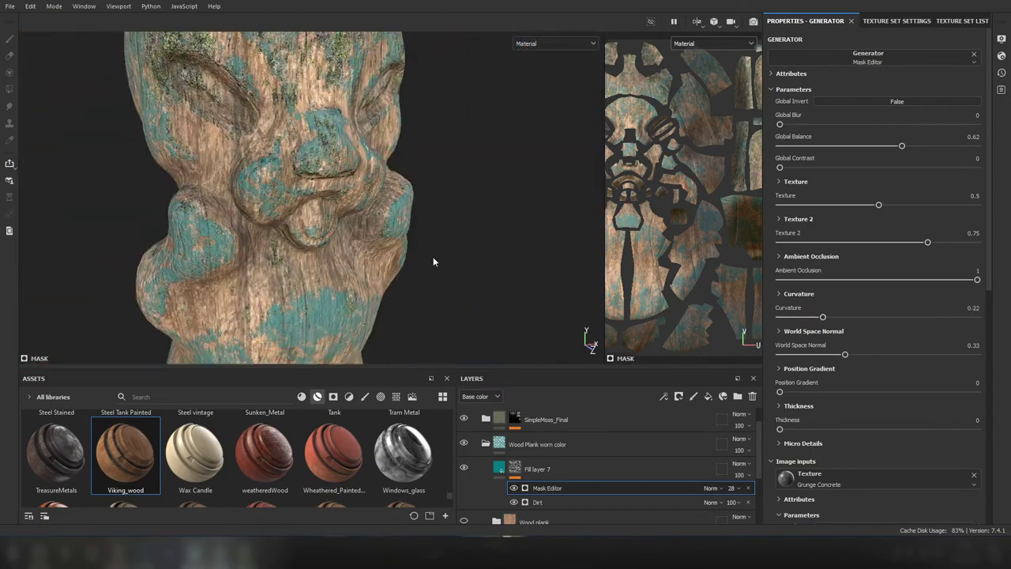
drag(917, 140, 945, 139)
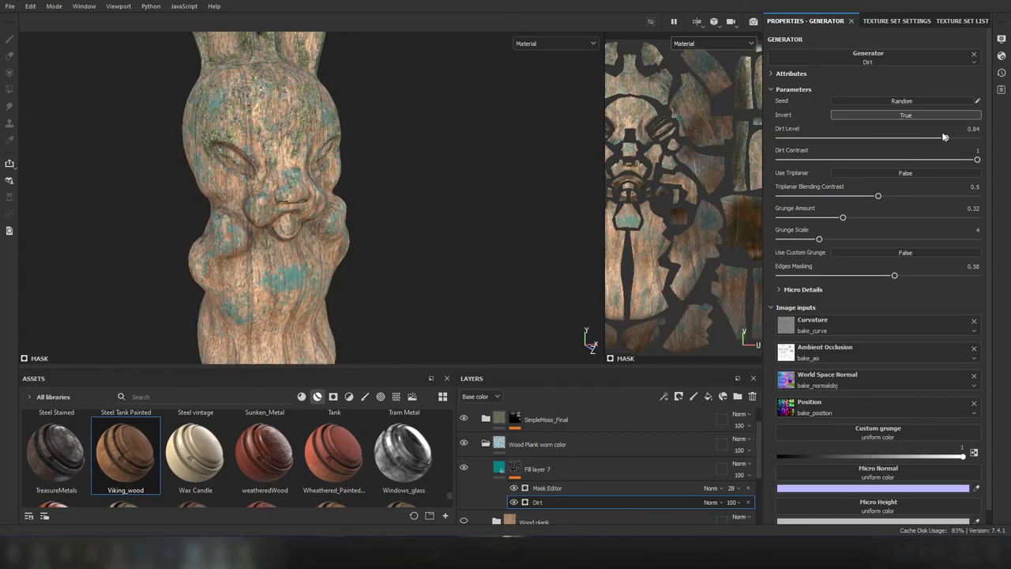
drag(943, 138, 933, 137)
alt+drag(346, 208, 209, 243)
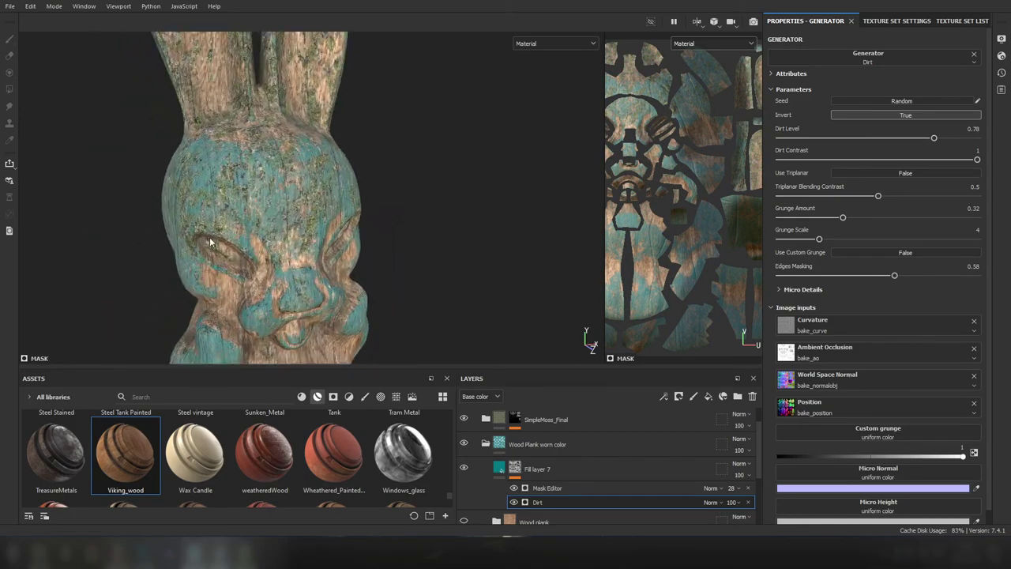
- Review the albedo's Levels and sharpen filters and raise the Albedo fill's scale to 32.12
key(f)
click(562, 475)
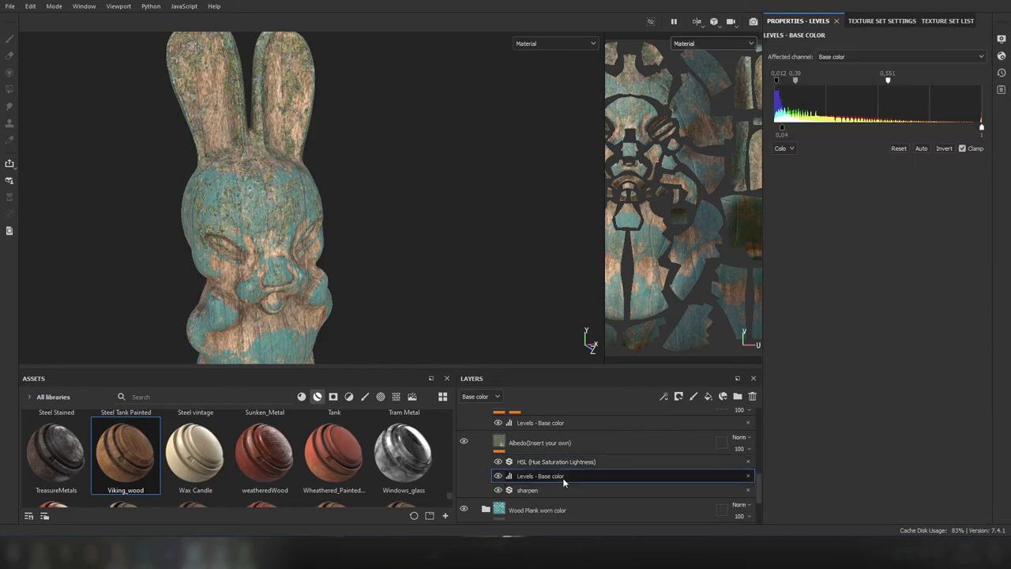
click(537, 489)
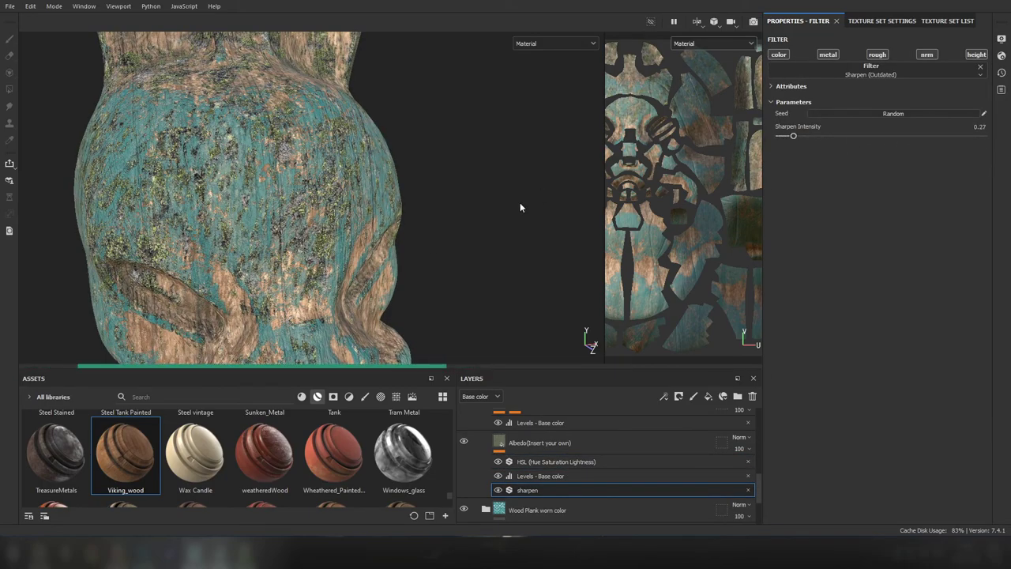
click(540, 442)
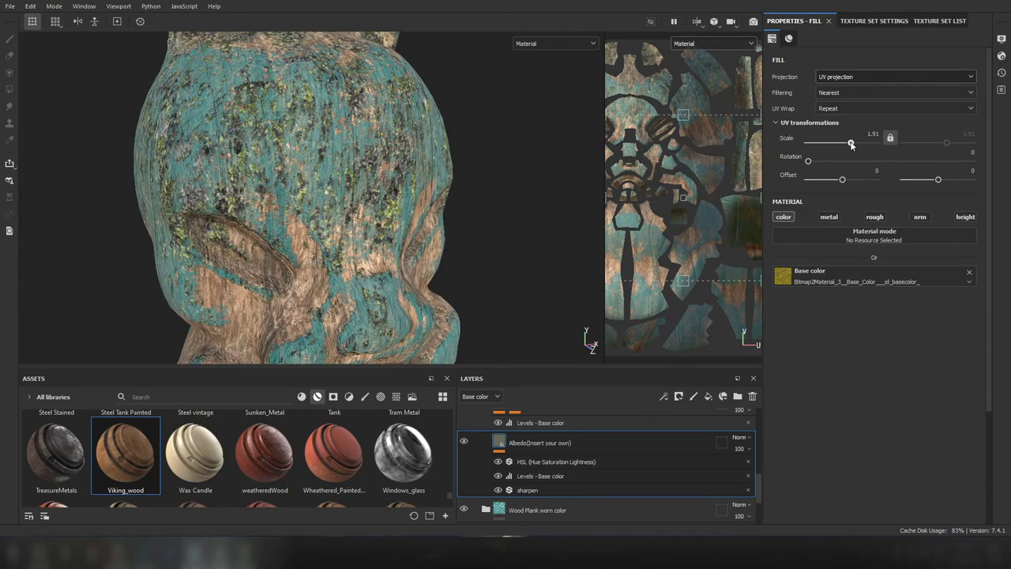
drag(853, 142, 863, 142)
- Switch the Albedo fill to Planar projection and check the wood on the bunny
click(546, 461)
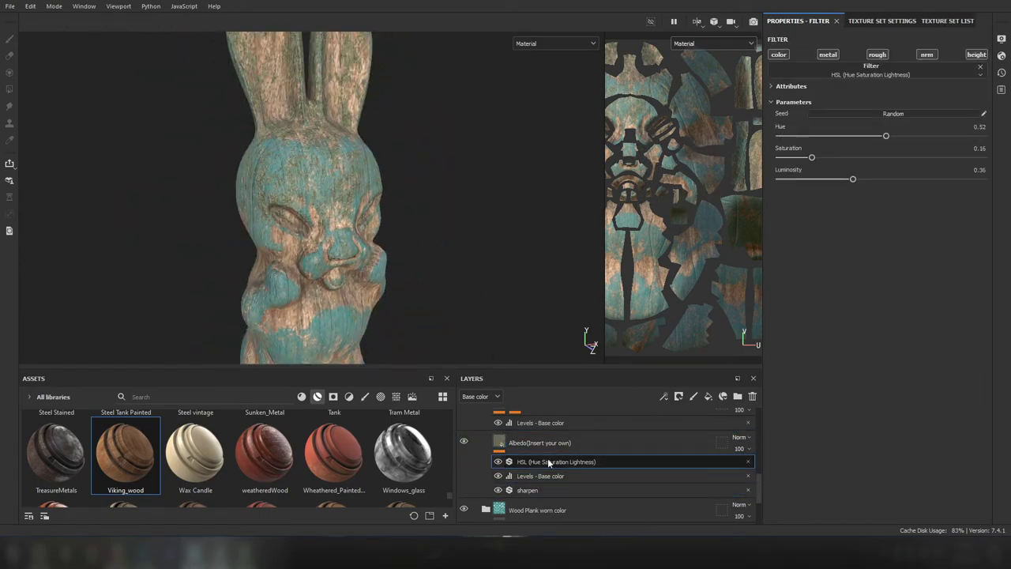
click(540, 442)
scroll(248, 210, down, 2)
click(842, 111)
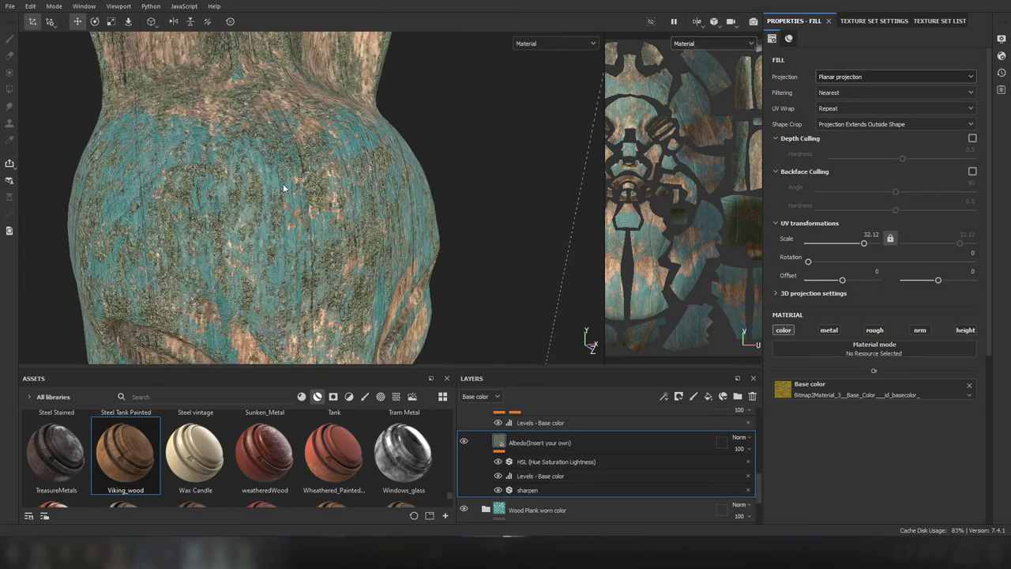
scroll(399, 266, down, 3)
mouse_move(399, 266)
alt+mouse_down()
mouse_move(438, 235)
mouse_move(230, 253)
mouse_move(385, 260)
alt+mouse_up()
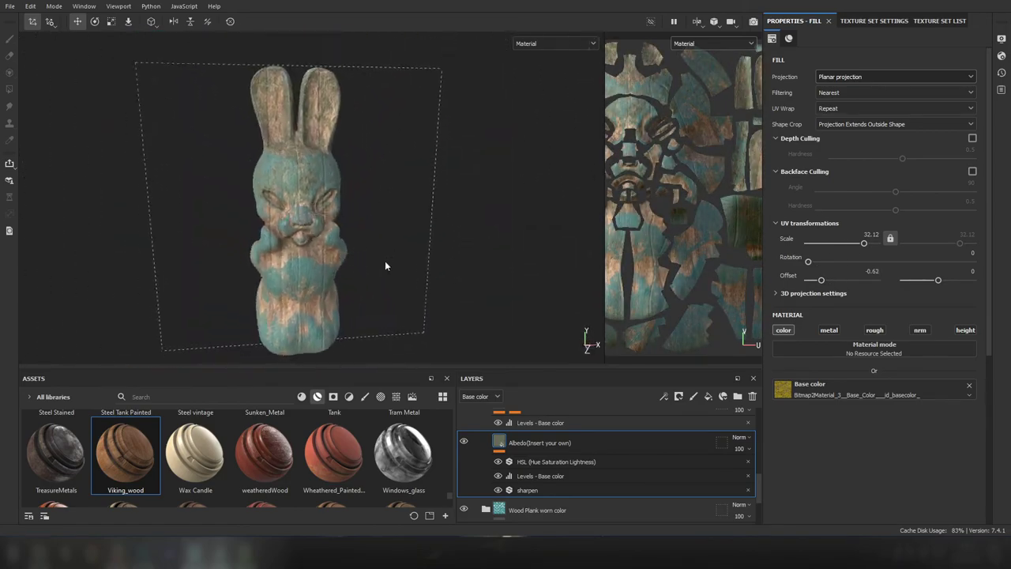
scroll(540, 444, up, 3)
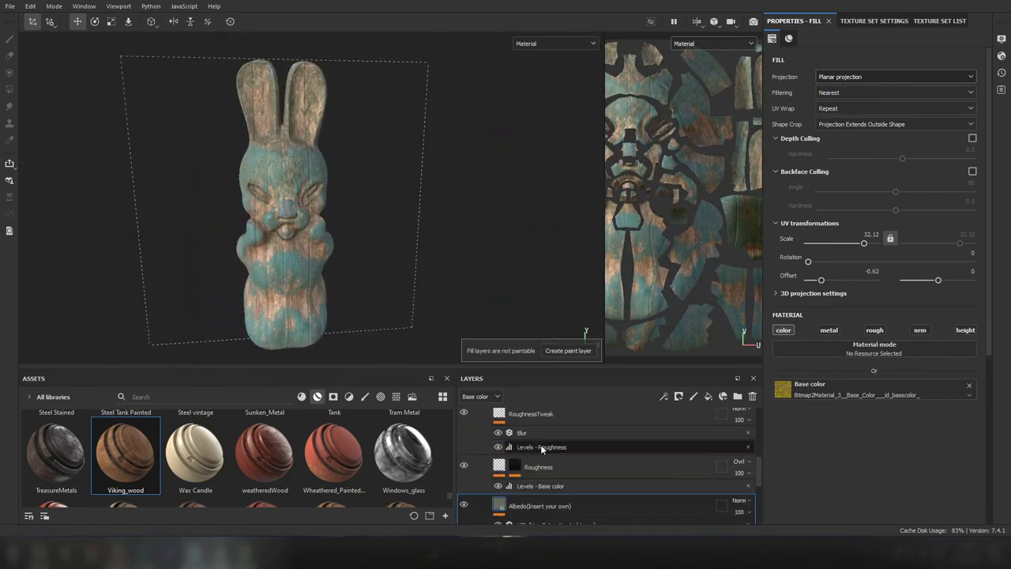
click(479, 442)
click(484, 444)
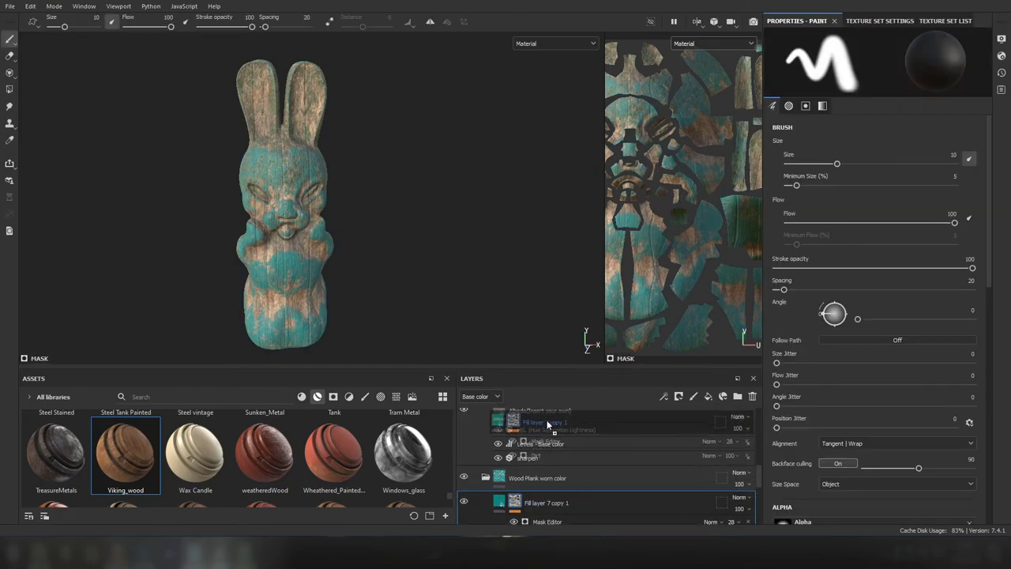
- Put Fill layer 7 copy 1 on top as a red fill with a black mask
scroll(547, 442, up, 3)
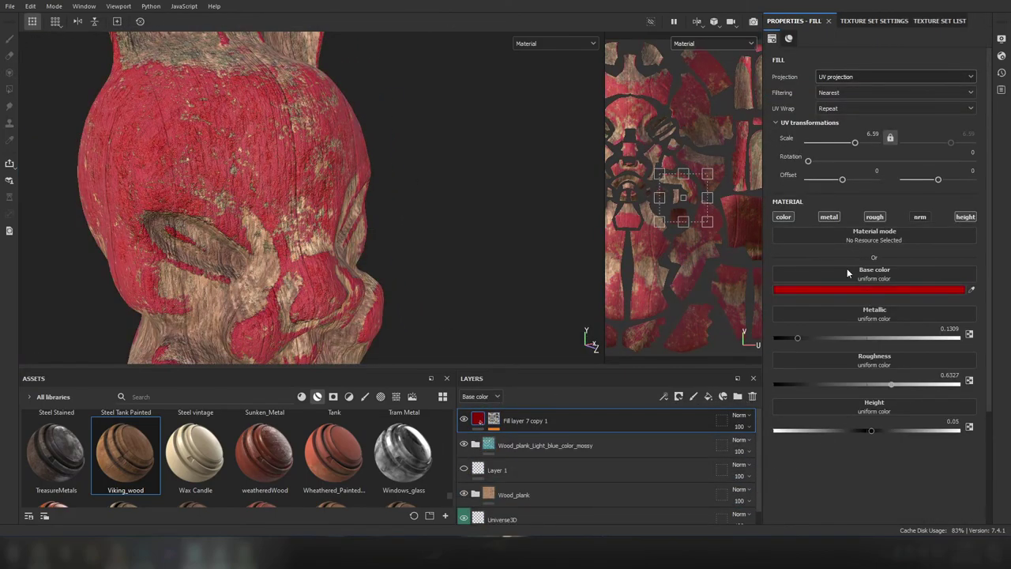
click(494, 443)
click(495, 422)
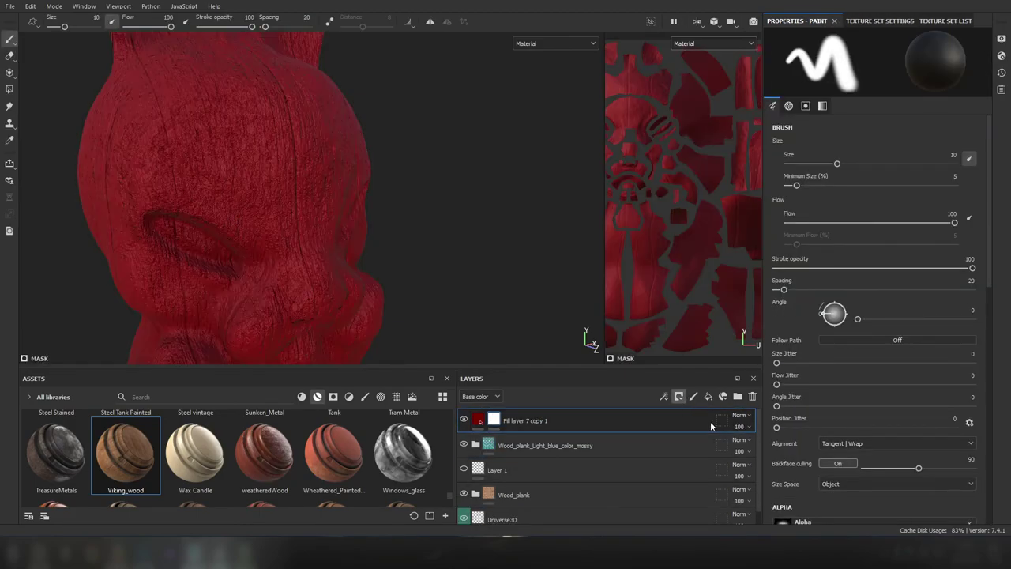
key(Tab)
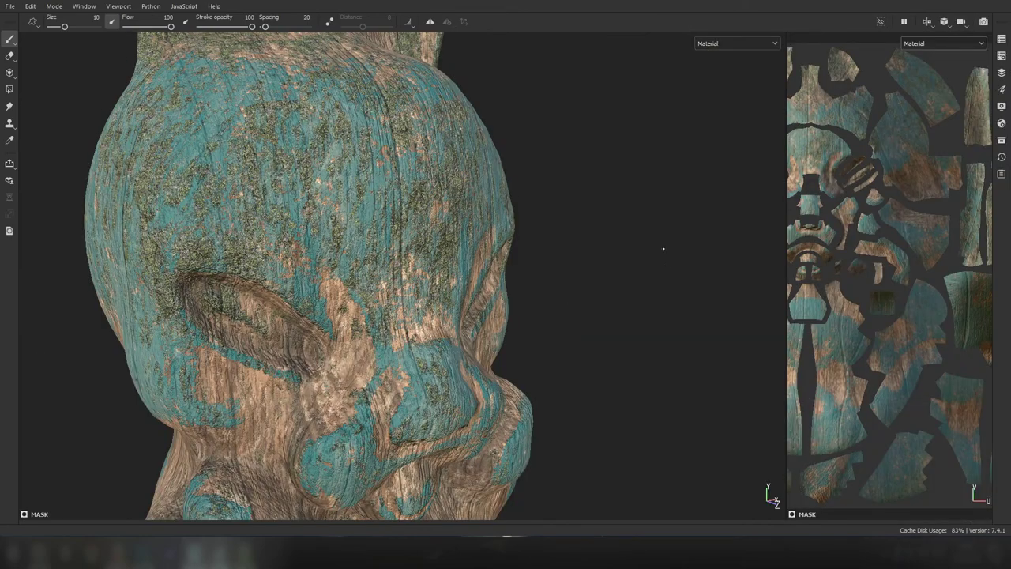
key(Tab)
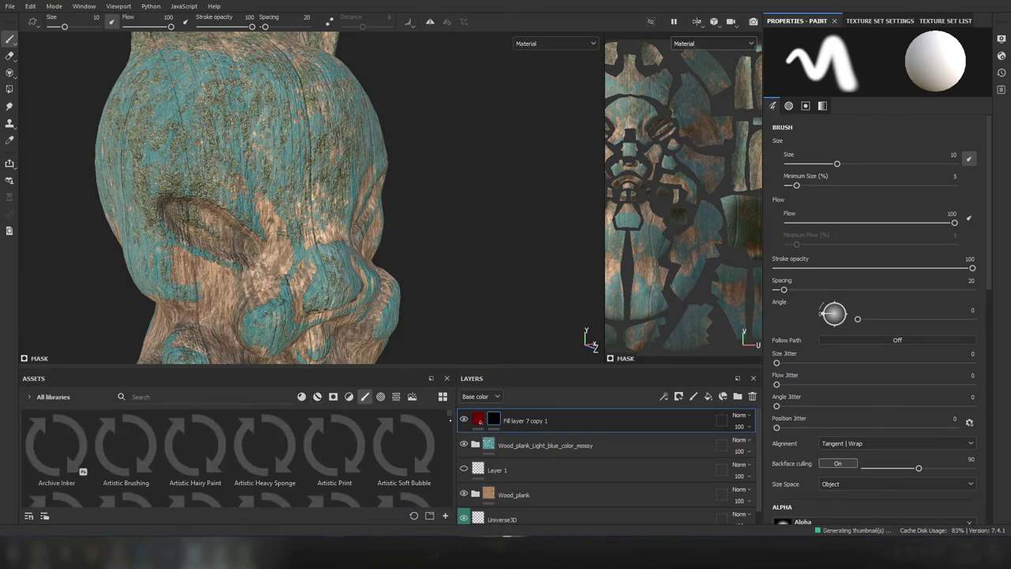
- Search the brushes for 'paint' and pick the Paint Spray brush
click(158, 397)
text(xture)
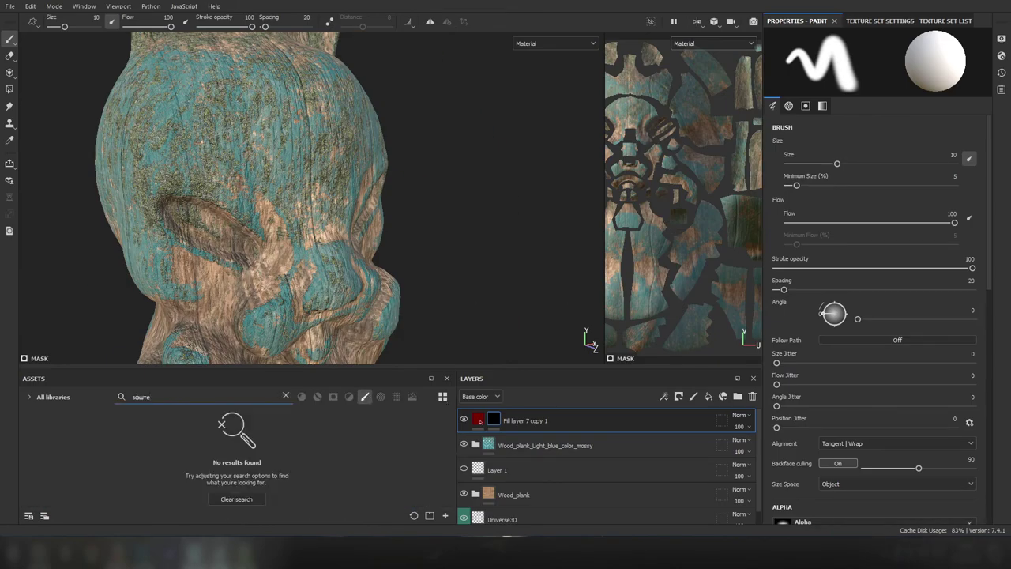
key(BackSpace)
key(BackSpace)
key(BackSpace)
text(paint wo)
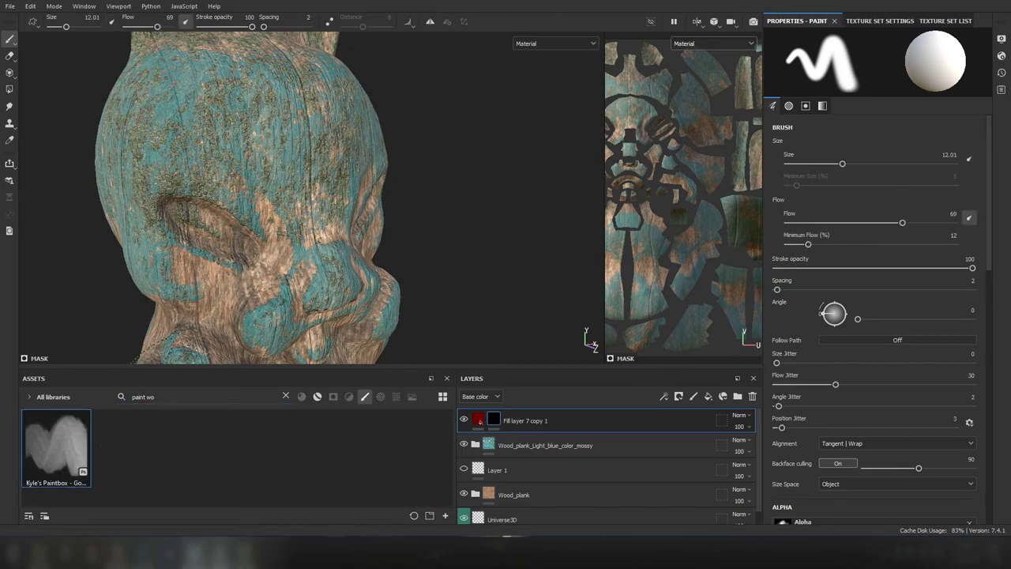
key(BackSpace)
key(BackSpace)
key(BackSpace)
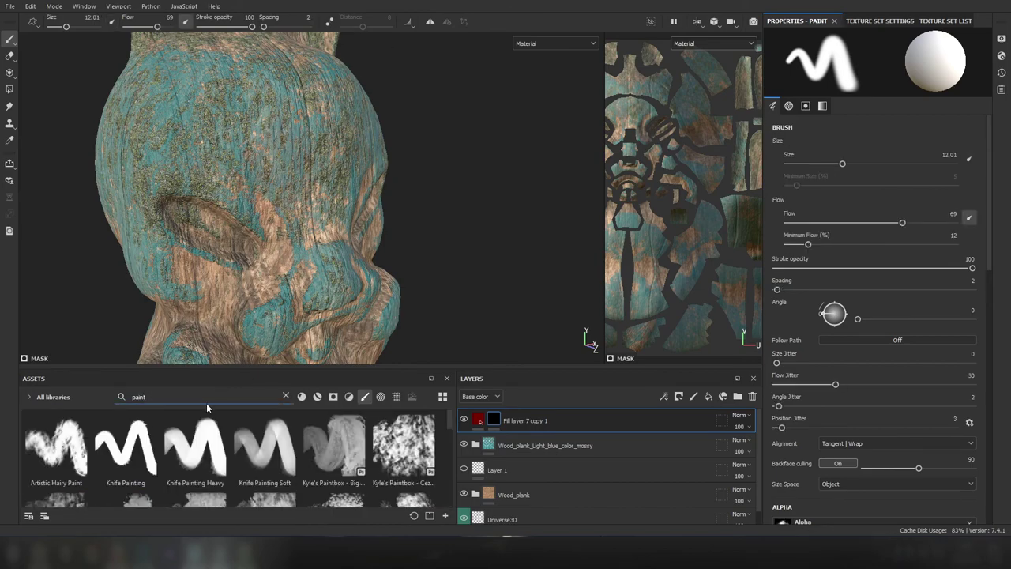
scroll(237, 458, down, 2)
scroll(237, 458, down, 2)
scroll(237, 458, down, 2)
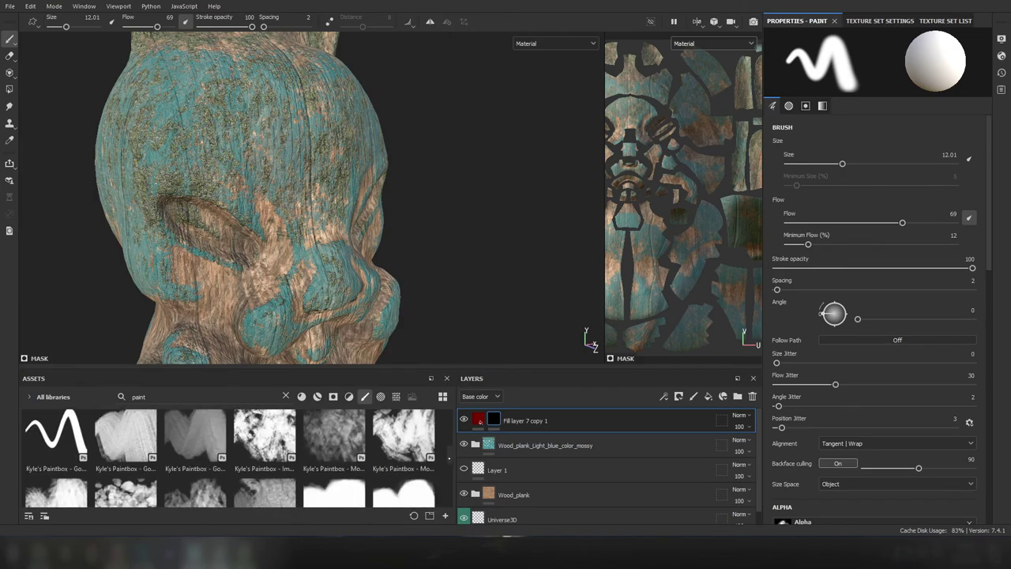
scroll(237, 458, down, 2)
scroll(195, 474, down, 1)
click(196, 470)
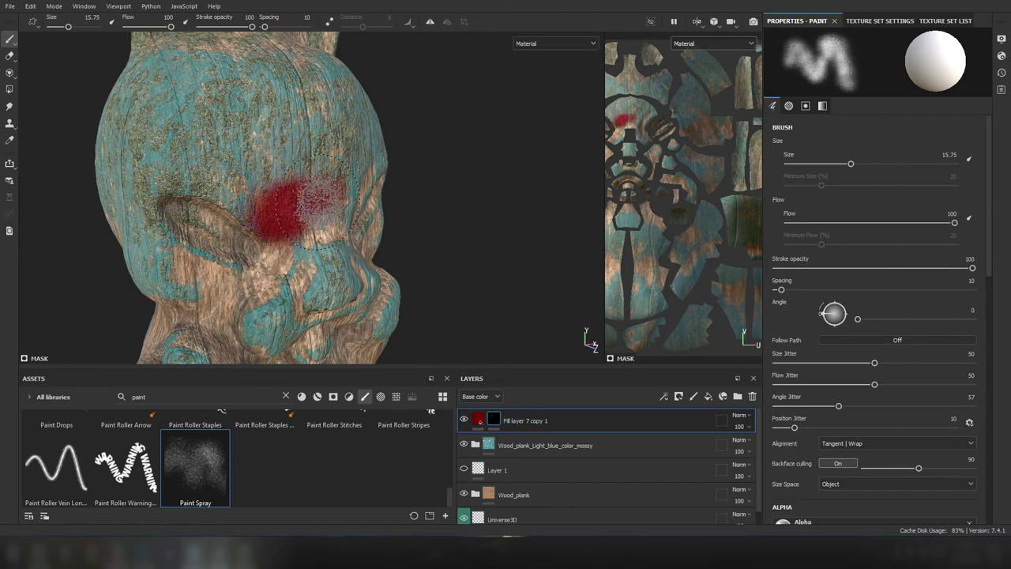
- Undo the spray stroke and paint red into the socket with a streaky paint-stroke brush
key(ctrl+z)
scroll(237, 458, up, 3)
click(333, 447)
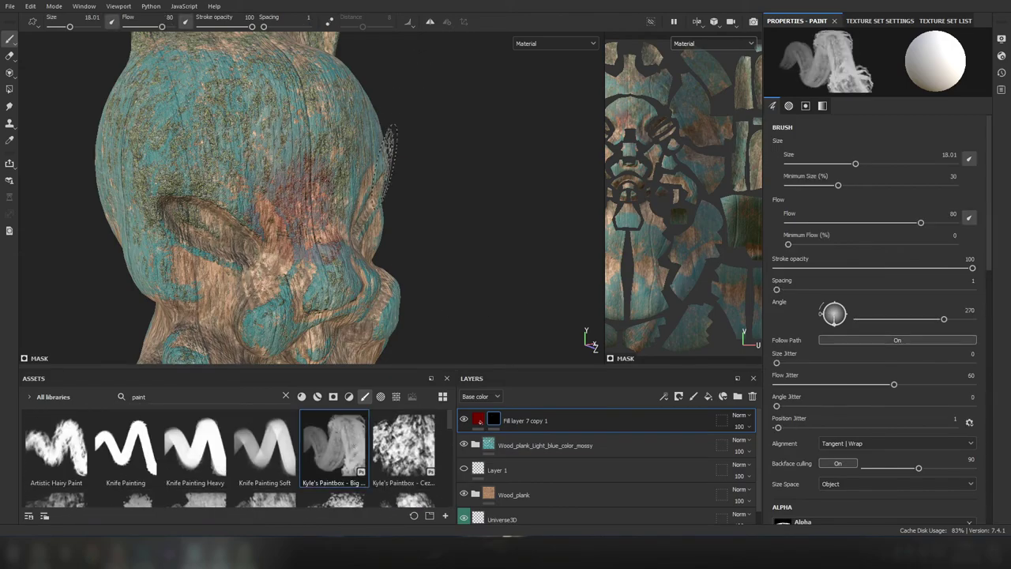
key(Tab)
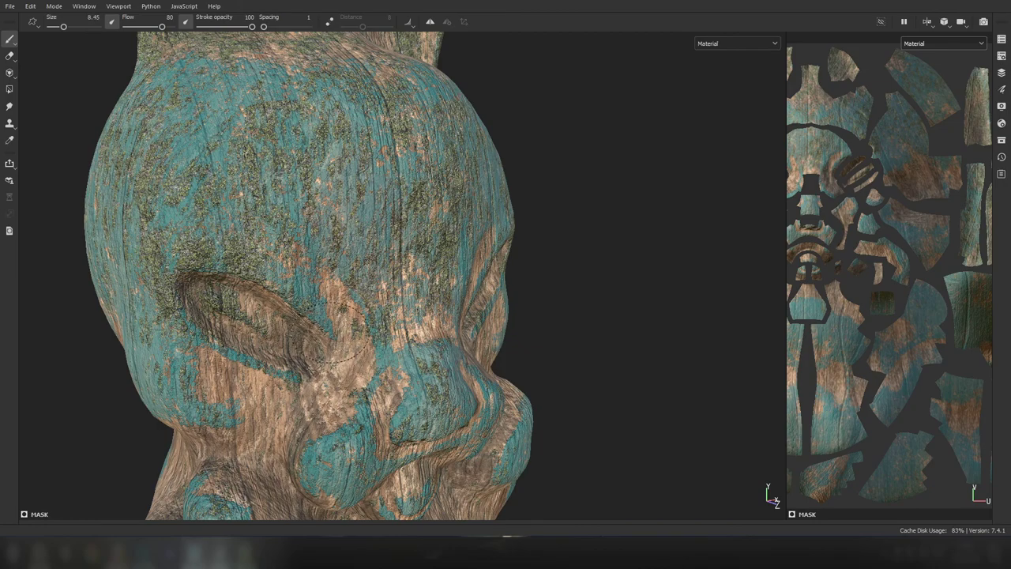
scroll(397, 165, up, 4)
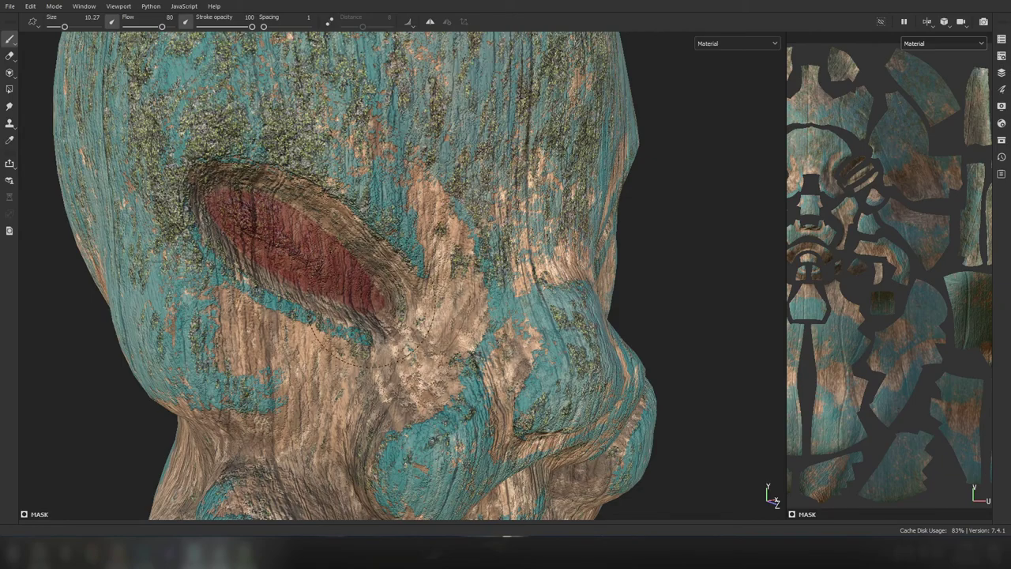
- Orbit to a side view of the face and pick the first Kyle's Real Watercolor brush
alt+drag(355, 276, 671, 277)
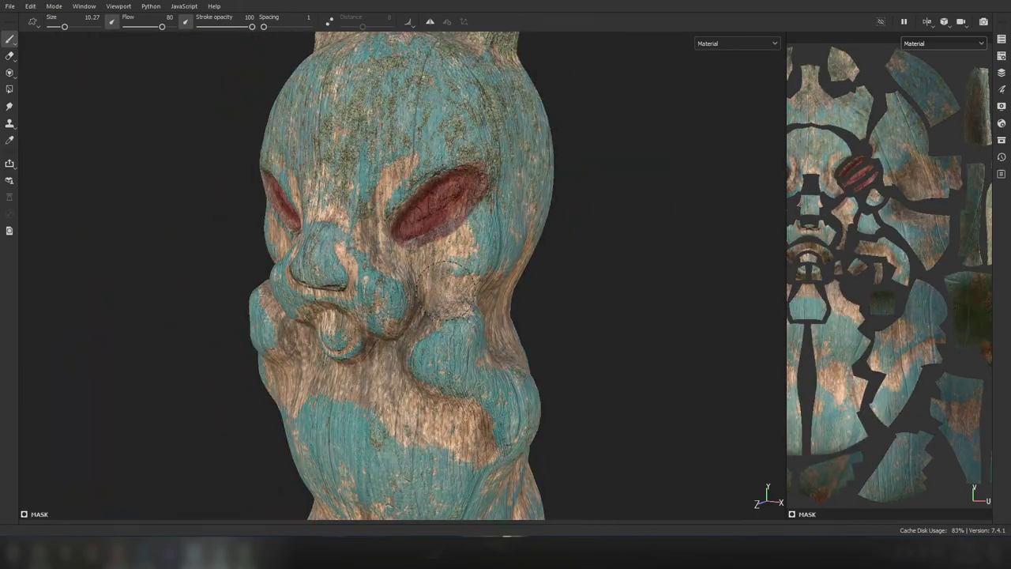
mouse_move(502, 254)
alt+mouse_down()
mouse_move(510, 327)
mouse_move(553, 316)
alt+mouse_up()
key(Tab)
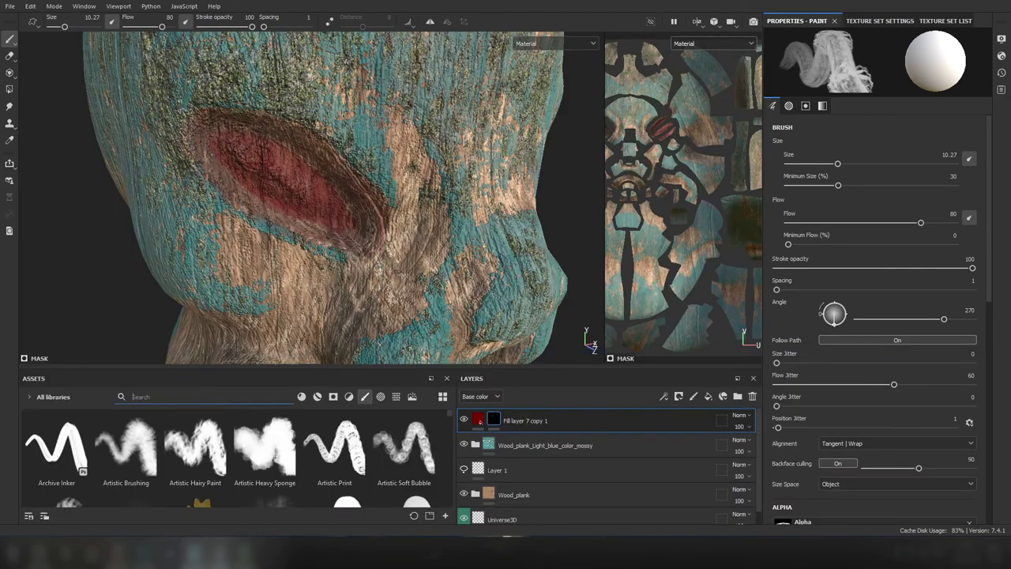
scroll(88, 407, down, 5)
scroll(88, 408, down, 5)
scroll(87, 408, down, 5)
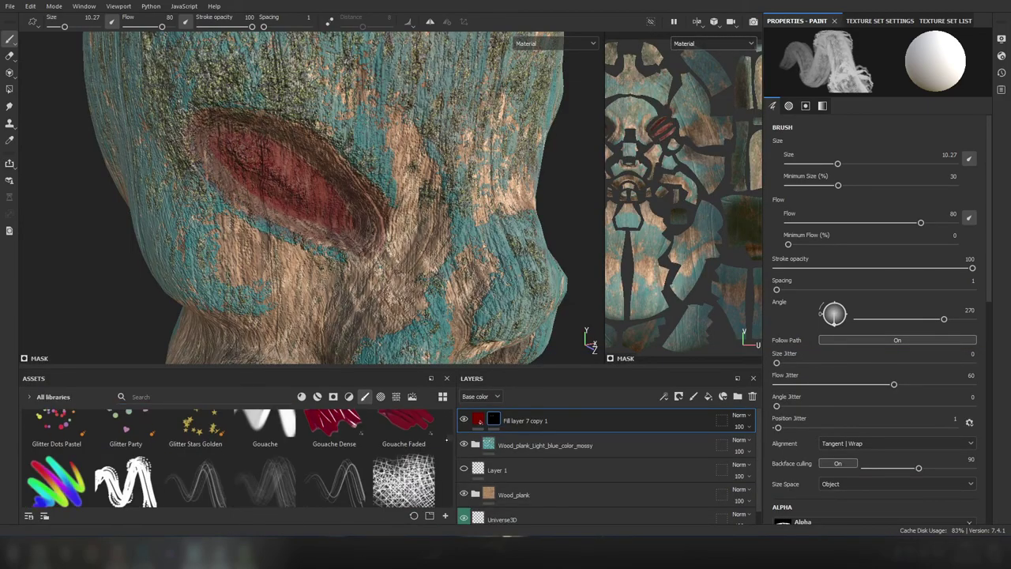
scroll(88, 407, down, 5)
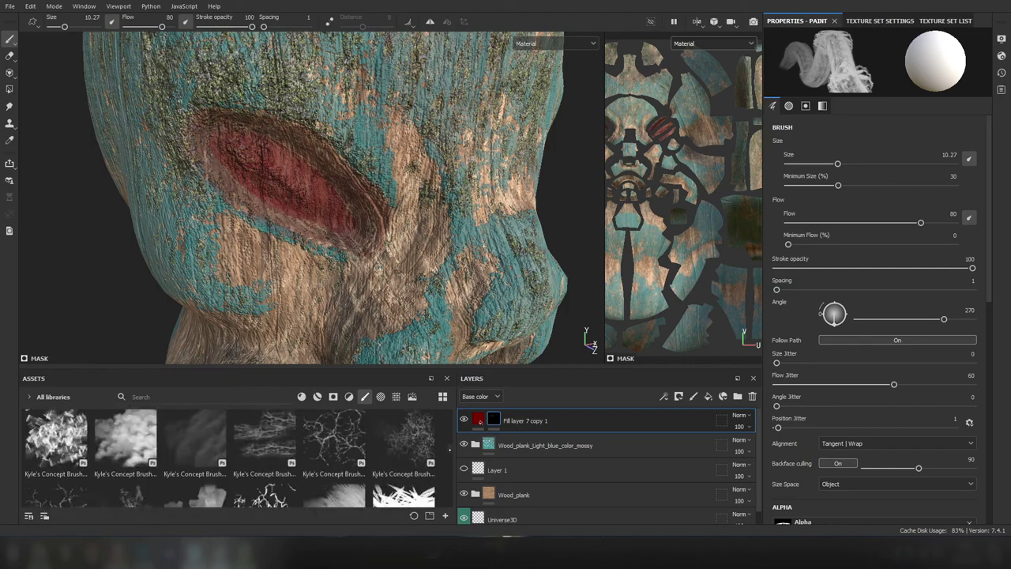
scroll(88, 408, down, 5)
scroll(88, 407, down, 3)
scroll(87, 407, down, 3)
click(55, 447)
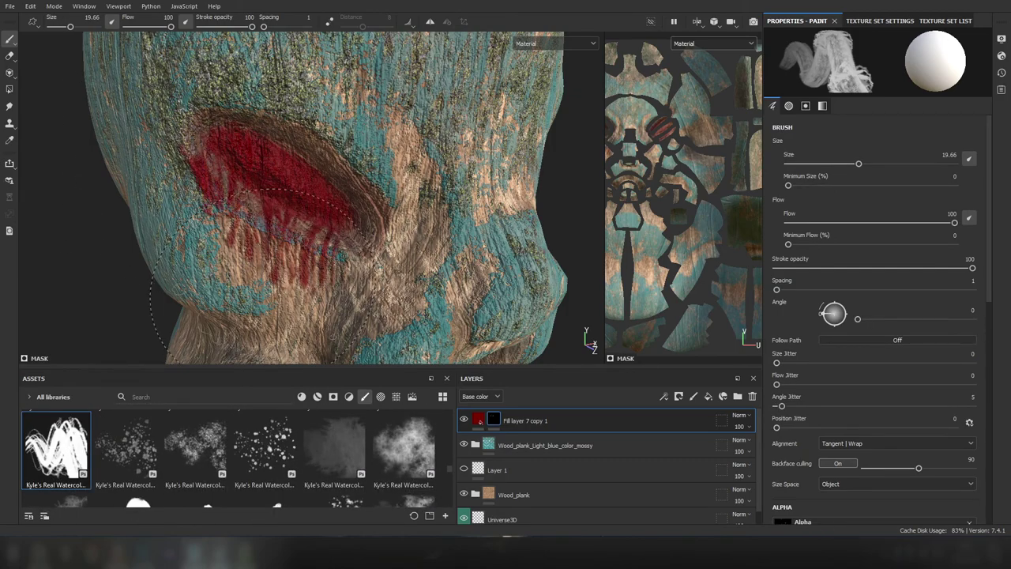
- Paint red downward streaks below both eye sockets from three-quarter and front views
scroll(509, 292, down, 5)
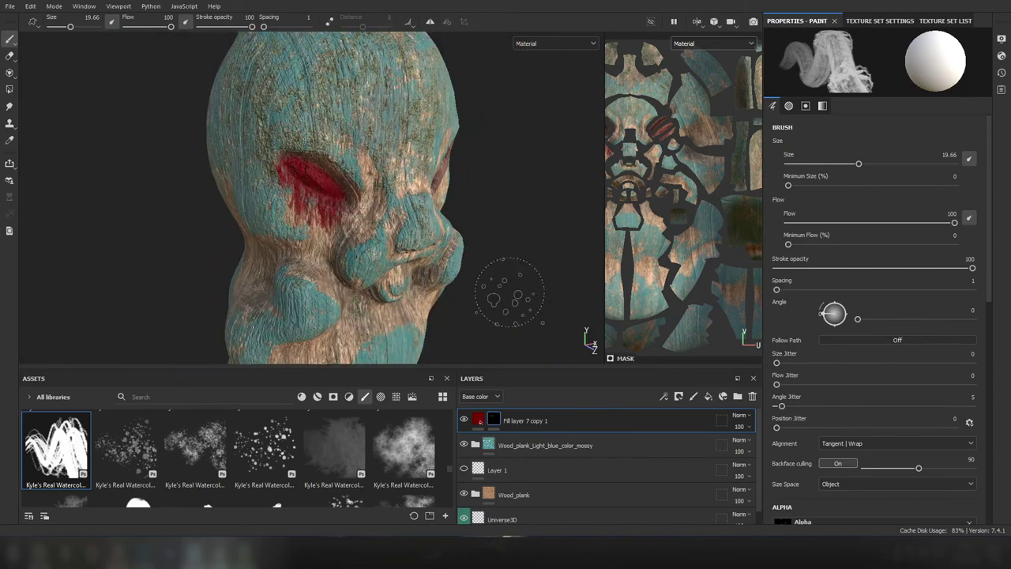
mouse_move(509, 244)
alt+mouse_down()
mouse_move(360, 177)
mouse_move(403, 237)
mouse_move(442, 245)
alt+mouse_up()
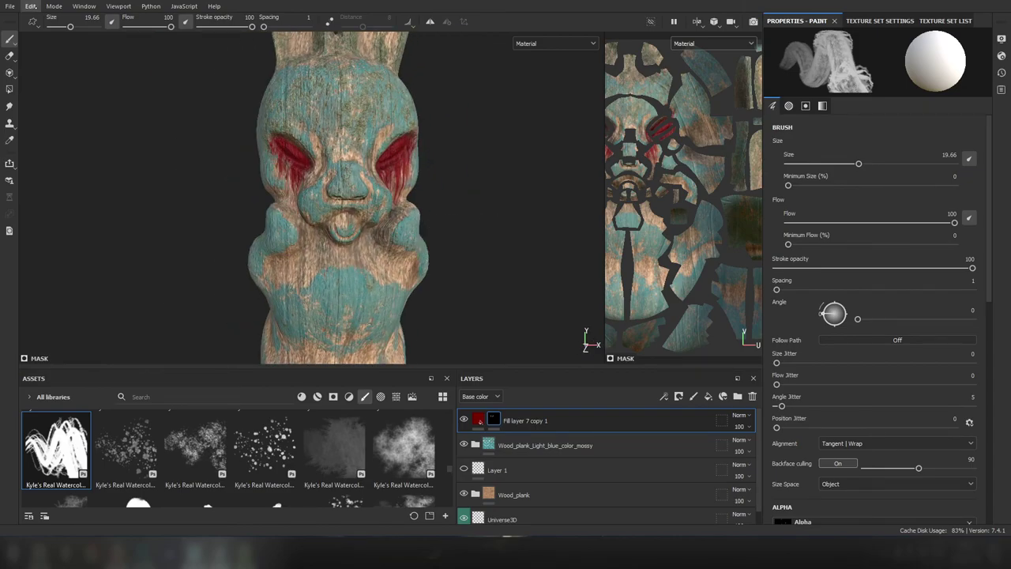
scroll(340, 197, up, 5)
key(Tab)
mouse_move(260, 237)
alt+mouse_down()
mouse_move(310, 164)
mouse_move(201, 237)
mouse_move(161, 226)
alt+mouse_up()
scroll(310, 164, down, 5)
scroll(271, 187, up, 8)
alt+drag(474, 268, 580, 300)
scroll(580, 300, down, 3)
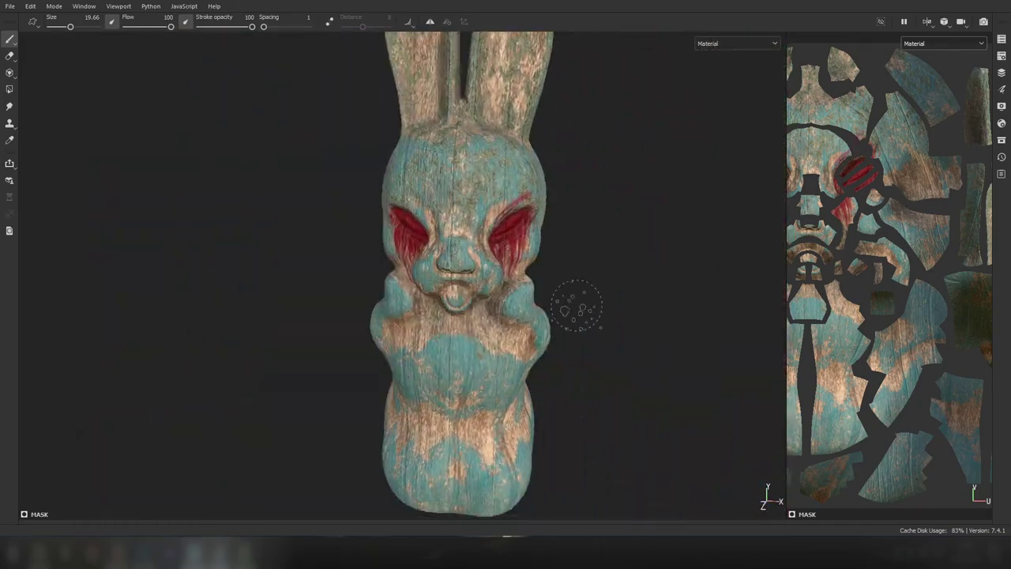
scroll(555, 289, down, 2)
scroll(556, 290, up, 6)
scroll(545, 284, up, 2)
- Set Fill layer 7 copy 2's base colour to black and switch to painting on it
key(Tab)
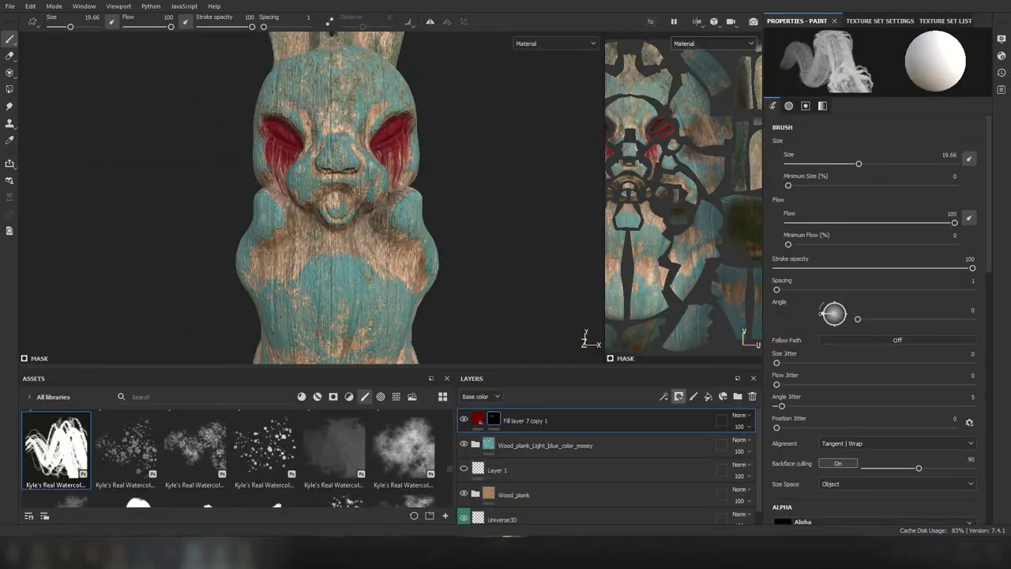
click(727, 424)
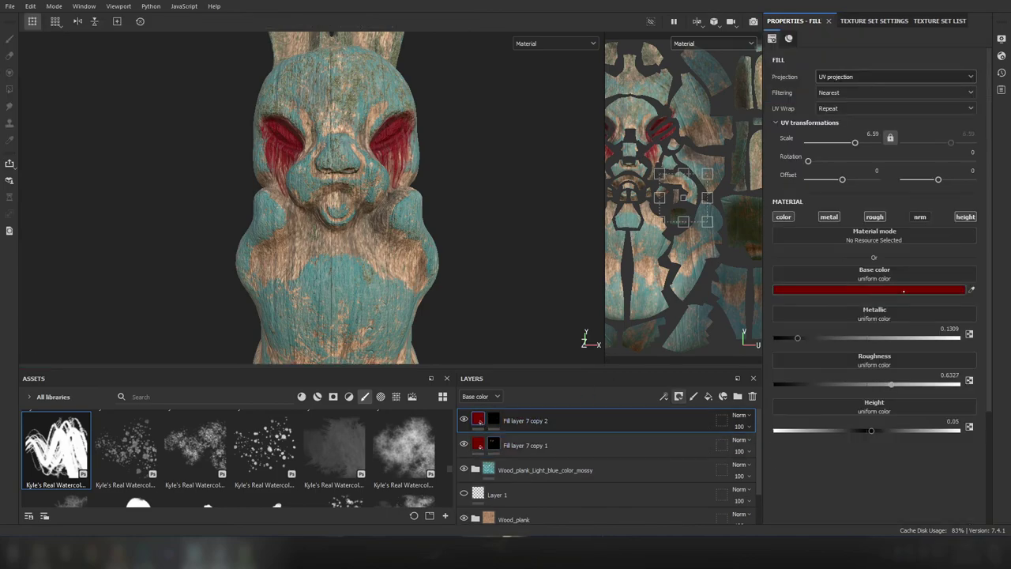
key(1)
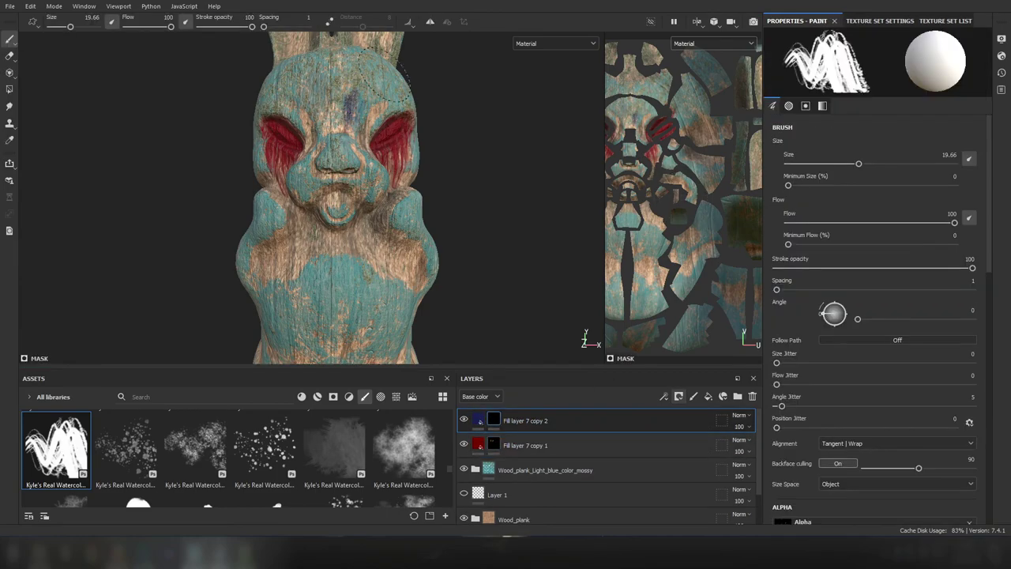
- Hide the panels and orbit to a frontal view of the whole rabbit's face
key(Tab)
scroll(505, 268, up, 3)
alt+drag(506, 269, 536, 269)
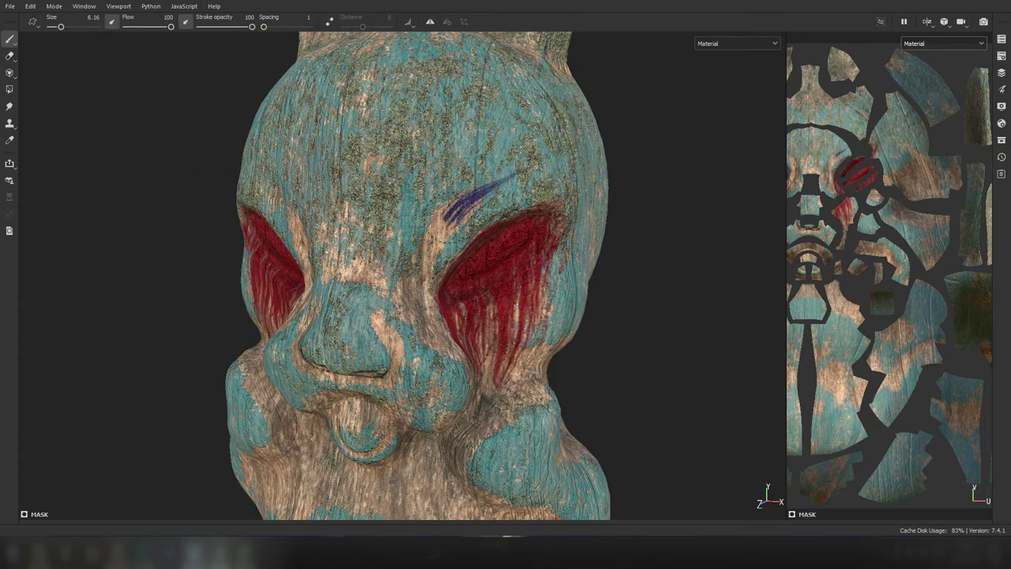
alt+drag(442, 206, 491, 237)
alt+drag(491, 180, 375, 188)
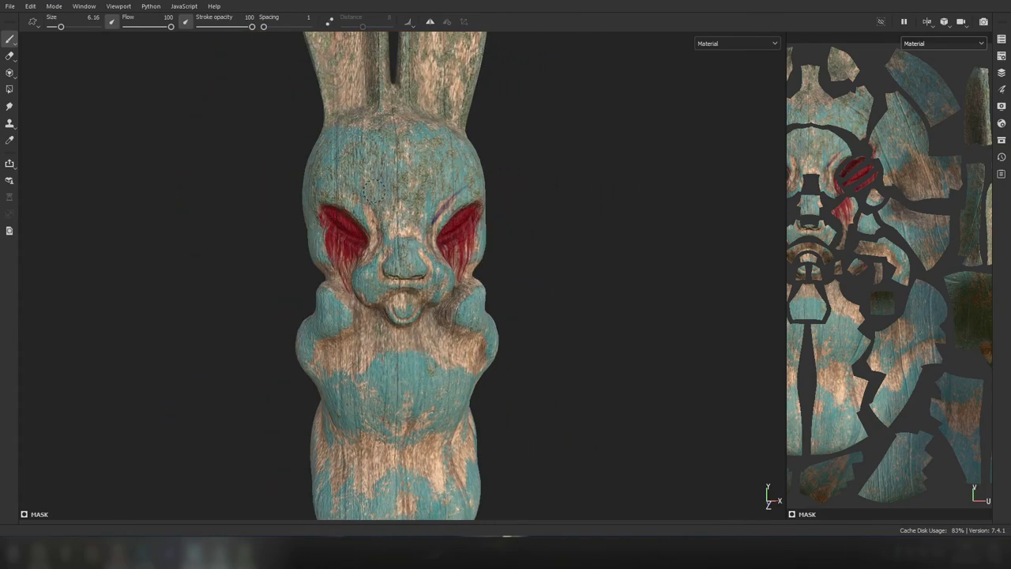
scroll(474, 327, down, 3)
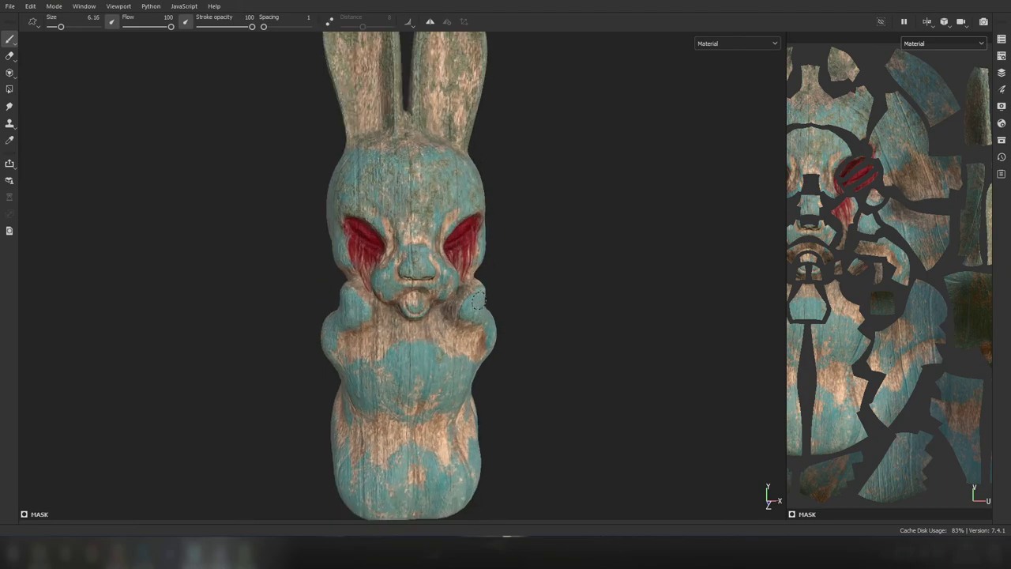
scroll(316, 264, up, 5)
scroll(545, 265, down, 4)
key(Tab)
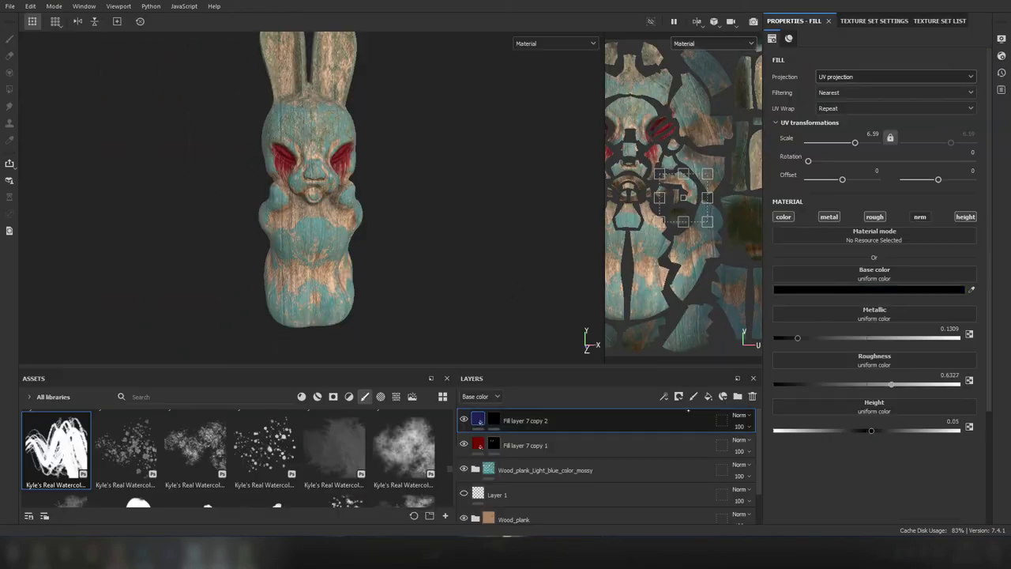
- Switch to mask painting and zoom in and out over the eye sockets with panels hidden
key(1)
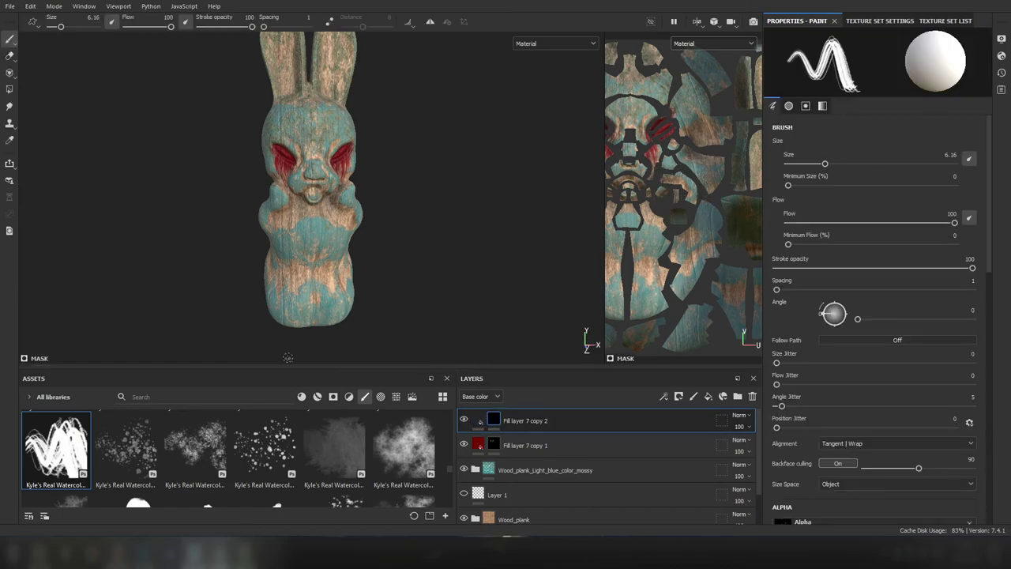
key(Tab)
scroll(287, 357, up, 5)
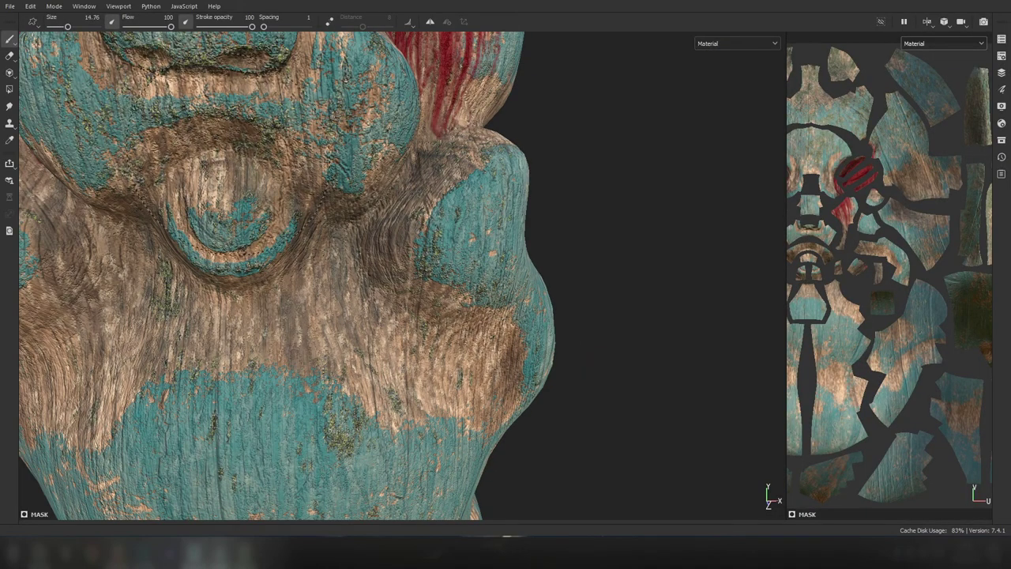
scroll(388, 162, down, 5)
scroll(389, 162, up, 4)
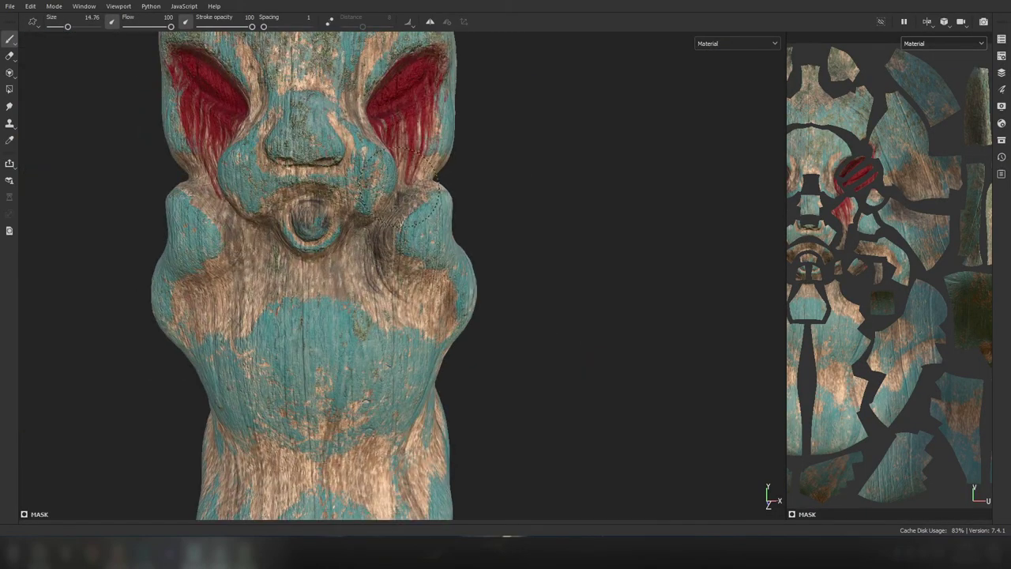
scroll(389, 162, down, 2)
scroll(389, 162, up, 2)
scroll(474, 181, down, 1)
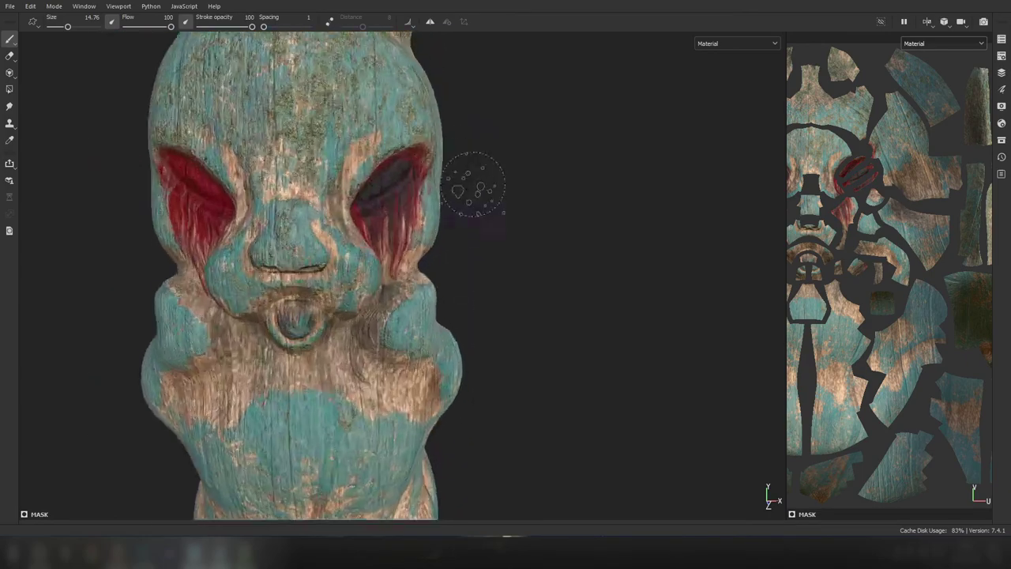
scroll(474, 180, up, 2)
scroll(480, 289, down, 4)
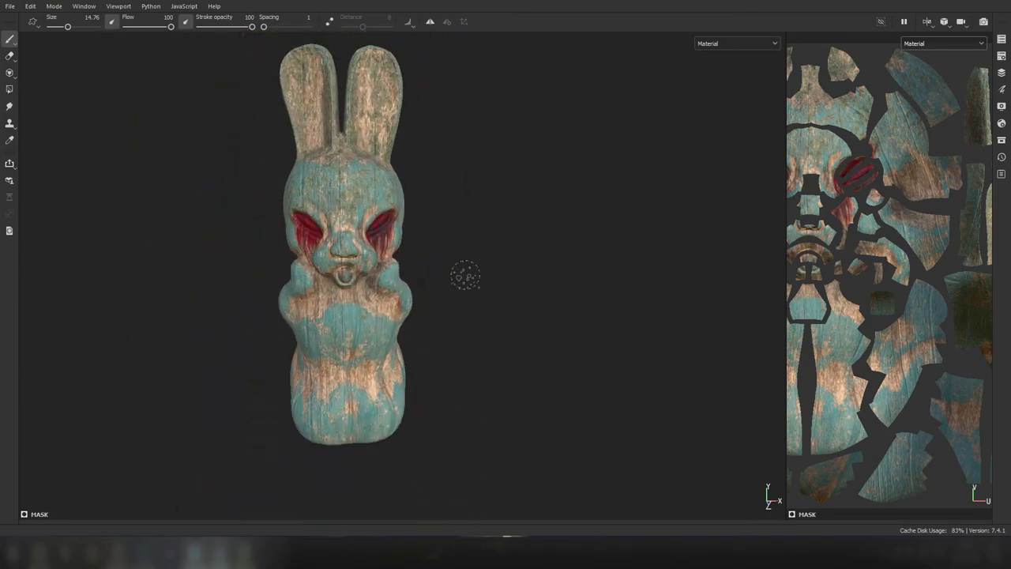
scroll(464, 278, up, 3)
scroll(535, 219, up, 2)
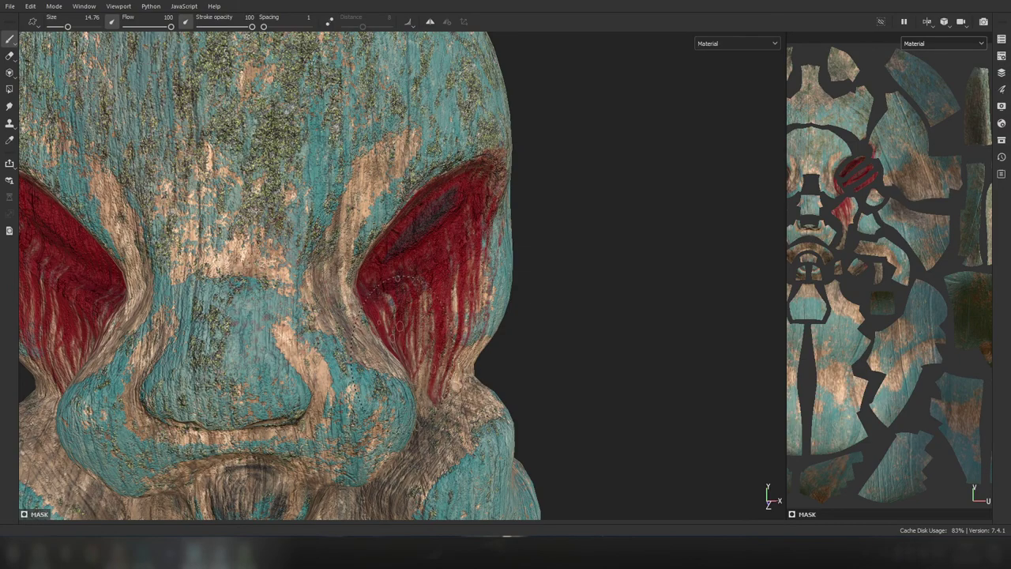
scroll(505, 260, down, 3)
scroll(509, 257, down, 2)
scroll(513, 254, down, 1)
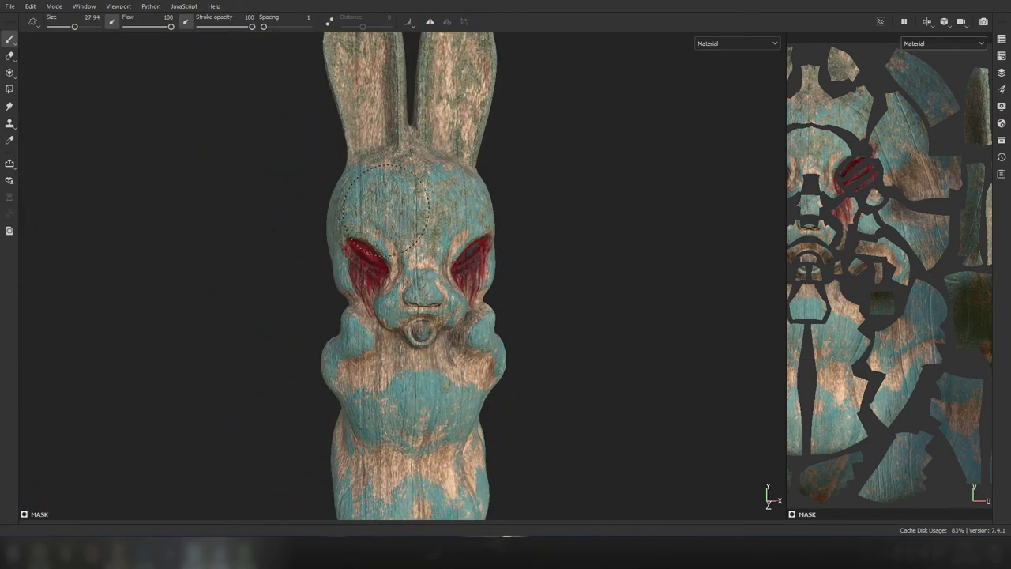
scroll(385, 207, up, 5)
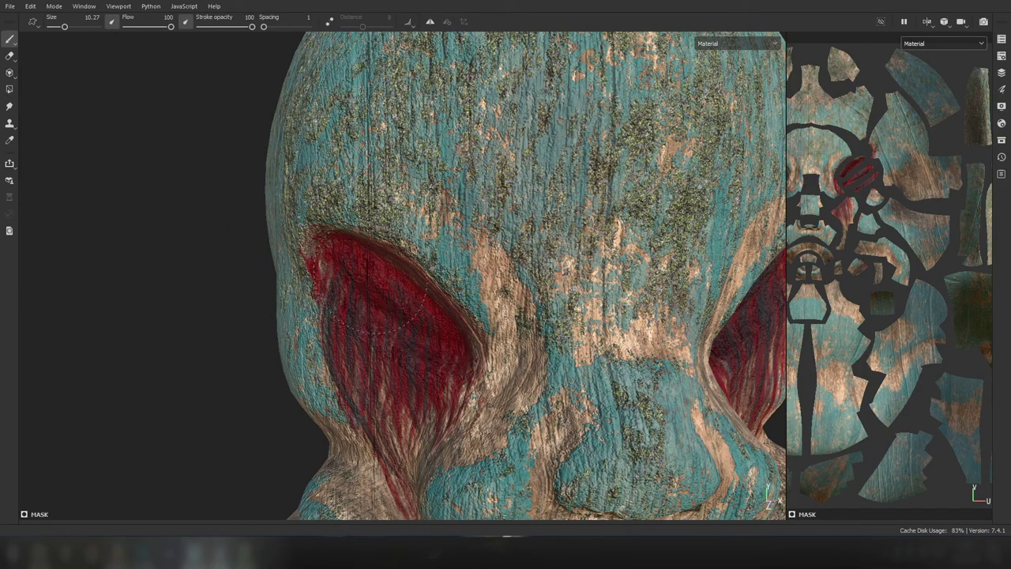
scroll(607, 338, down, 3)
scroll(607, 350, down, 2)
scroll(590, 331, up, 1)
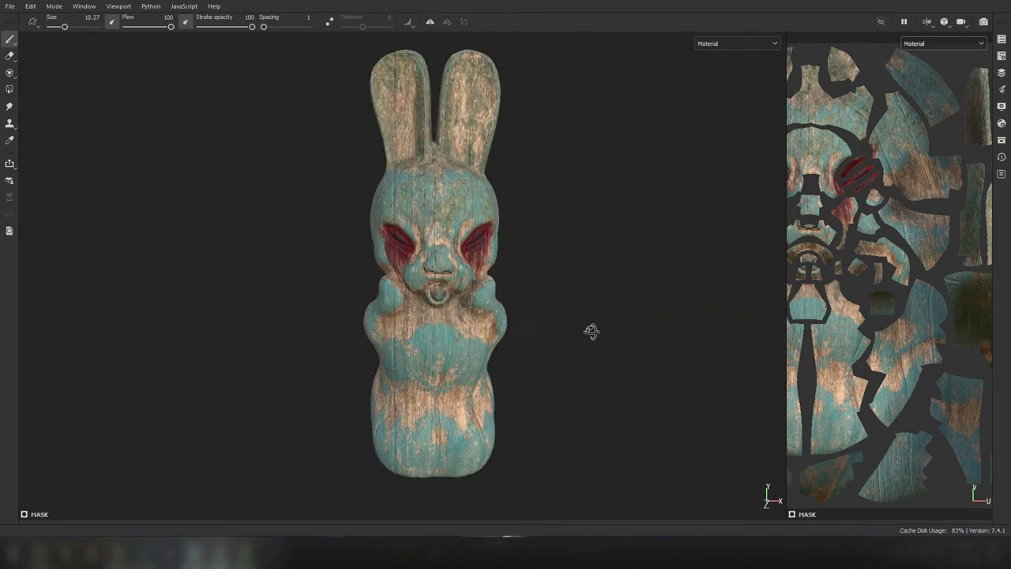
scroll(597, 322, up, 2)
scroll(597, 322, down, 2)
scroll(308, 300, up, 5)
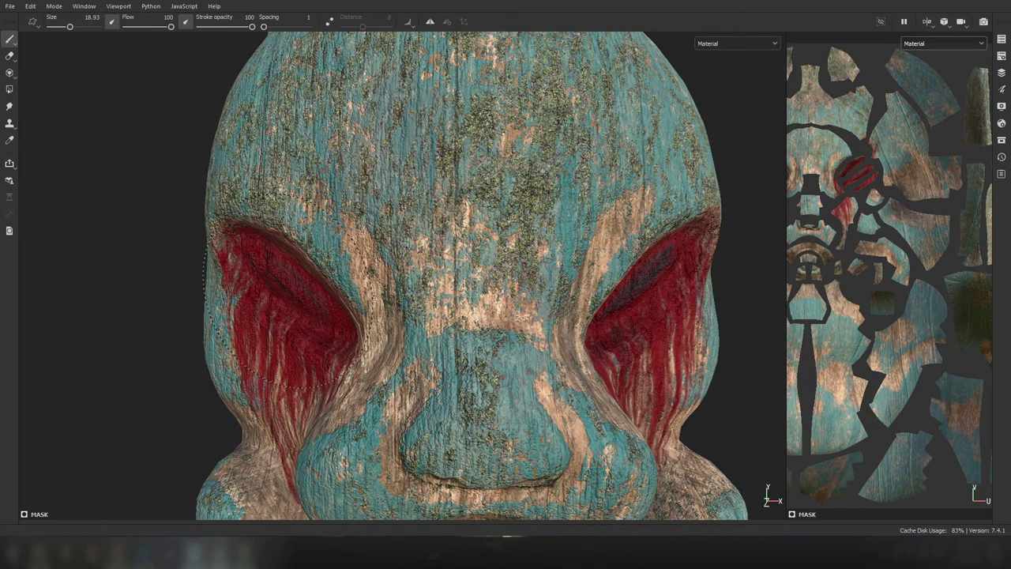
scroll(530, 388, down, 5)
key(Tab)
- Pan to the rabbit's lower body, then move Fill layer 7 copy 1 above copy 2
scroll(411, 225, up, 2)
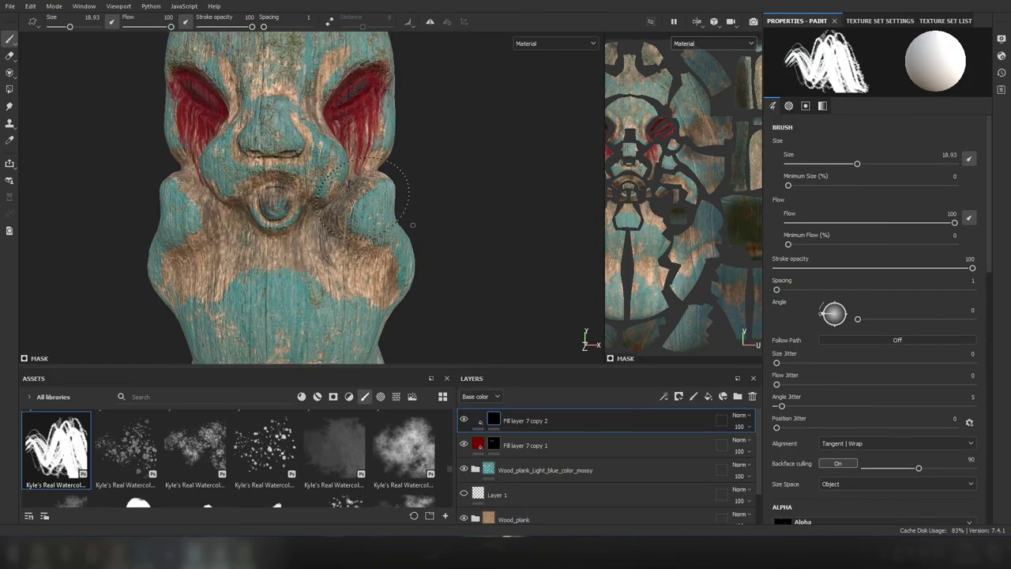
scroll(411, 225, down, 2)
scroll(466, 363, down, 2)
scroll(458, 327, down, 2)
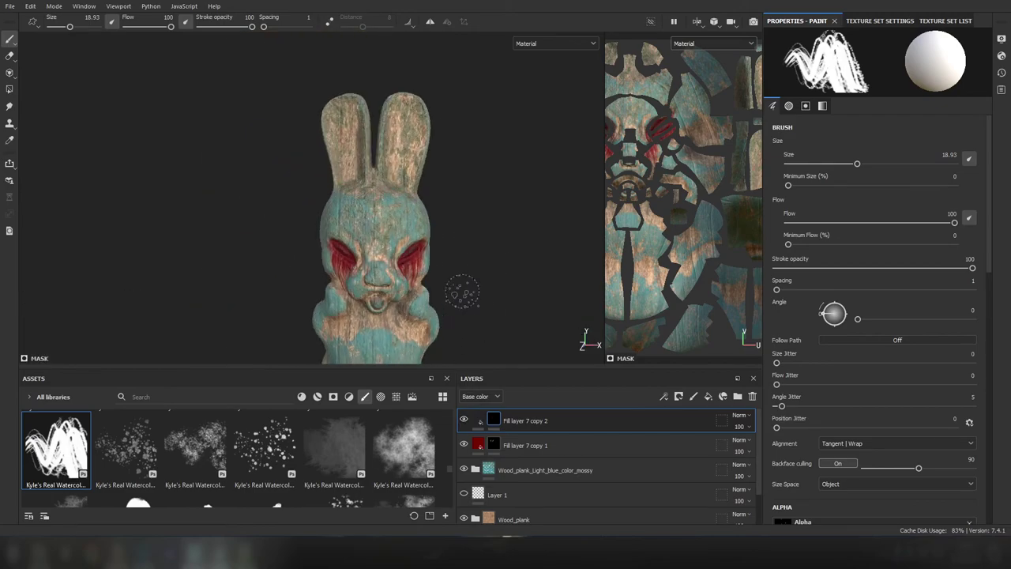
middle_drag(462, 293, 433, 229)
scroll(335, 246, up, 4)
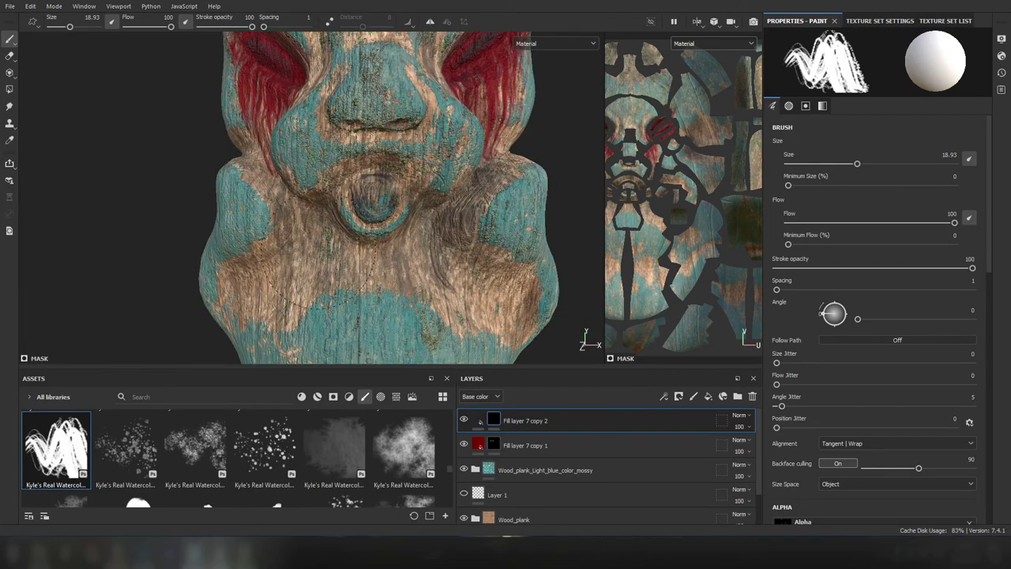
scroll(335, 247, down, 2)
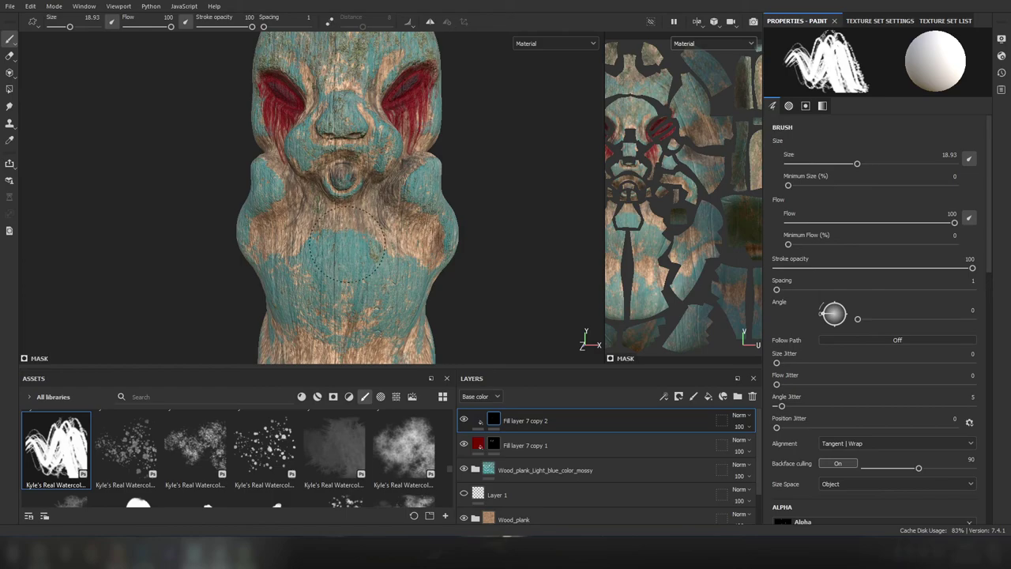
scroll(434, 189, down, 3)
scroll(436, 158, up, 5)
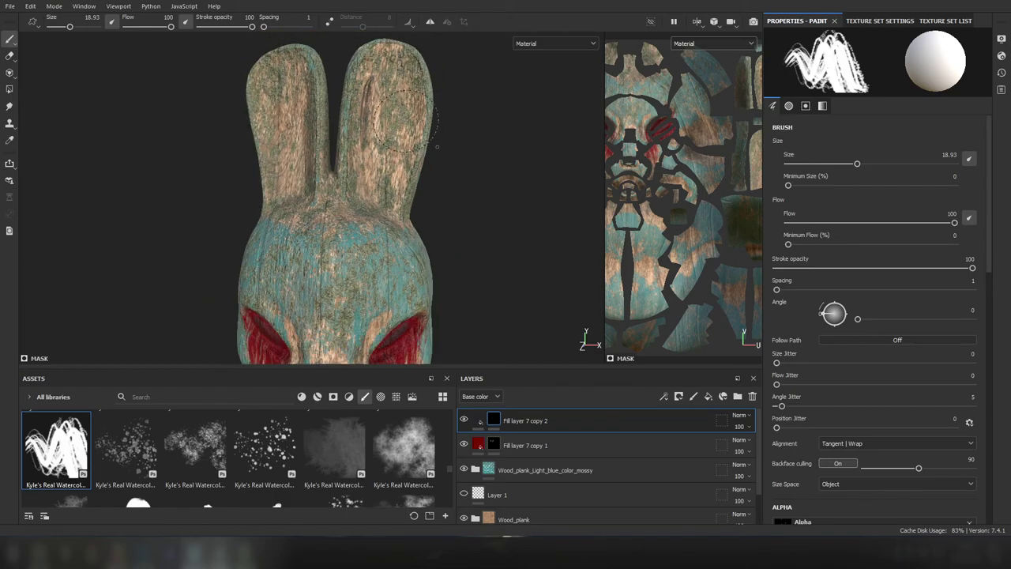
scroll(269, 64, down, 5)
drag(526, 444, 525, 418)
scroll(422, 263, up, 5)
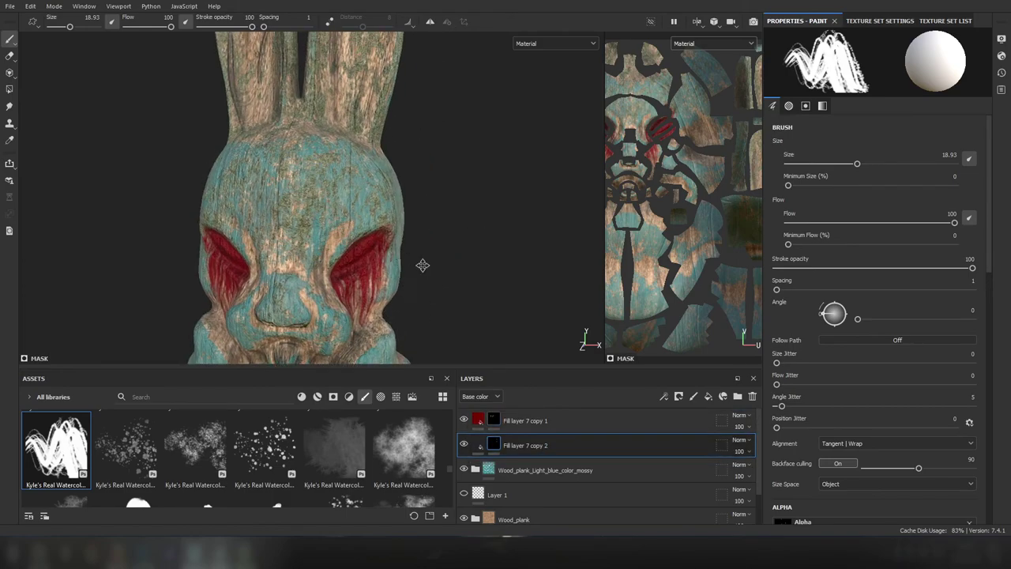
scroll(422, 264, down, 2)
scroll(319, 198, down, 4)
scroll(319, 198, up, 3)
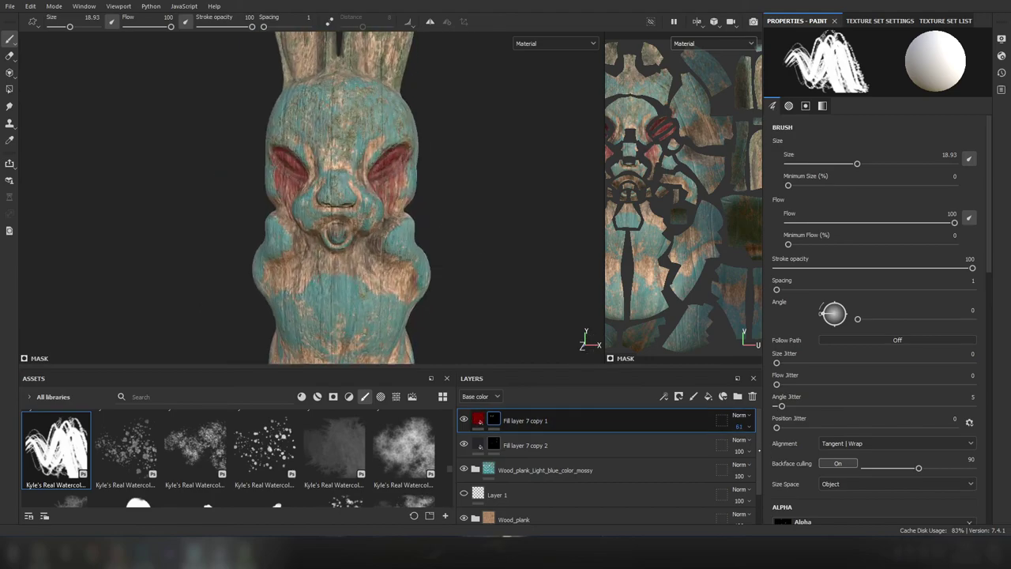
scroll(340, 198, down, 3)
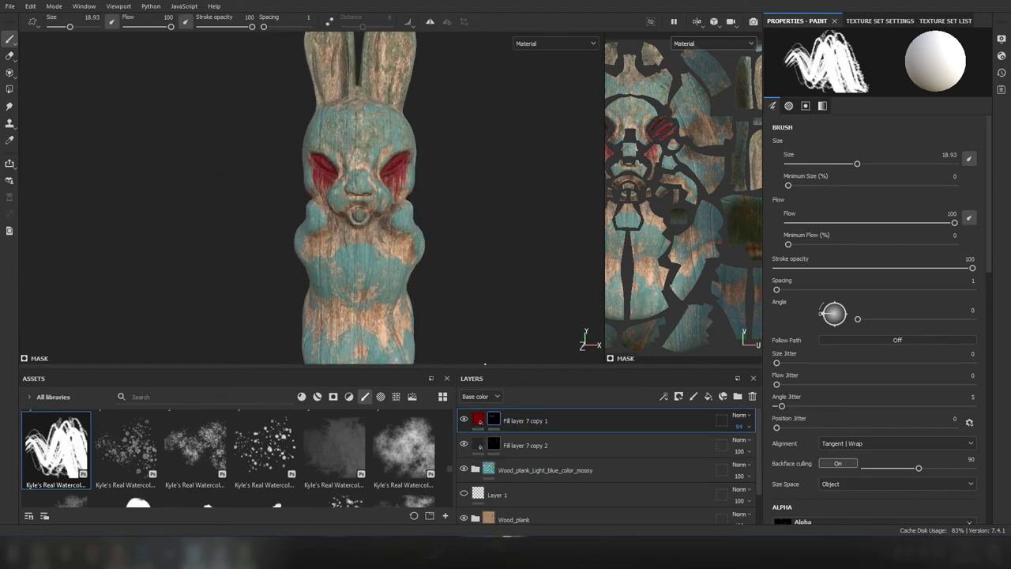
scroll(339, 158, up, 4)
- Select copy 2 with the eraser, move copy 1 back below it, and expand Wood_plank
click(526, 445)
key(e)
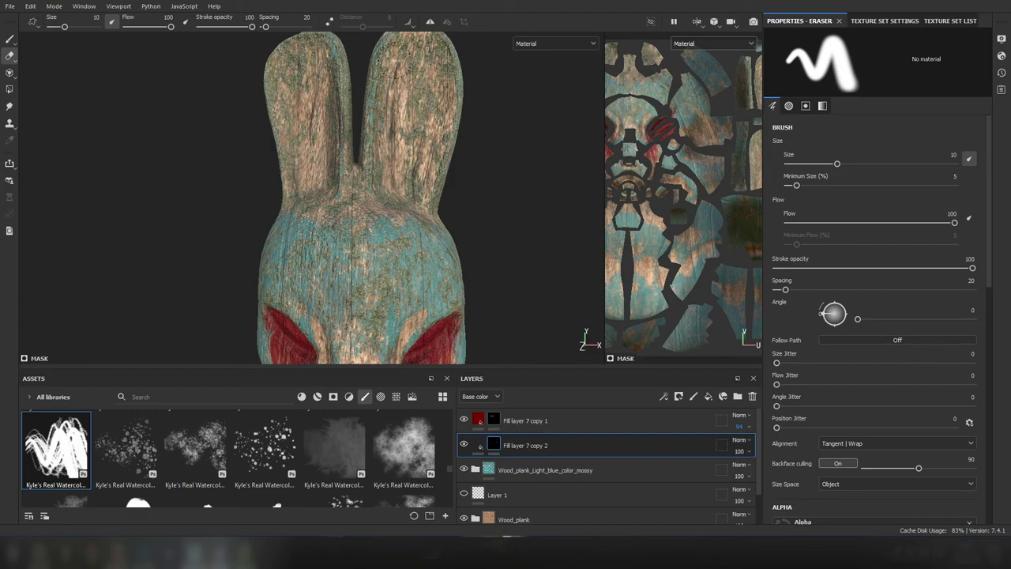
scroll(339, 198, down, 3)
drag(525, 420, 525, 447)
scroll(339, 198, up, 2)
scroll(340, 198, up, 2)
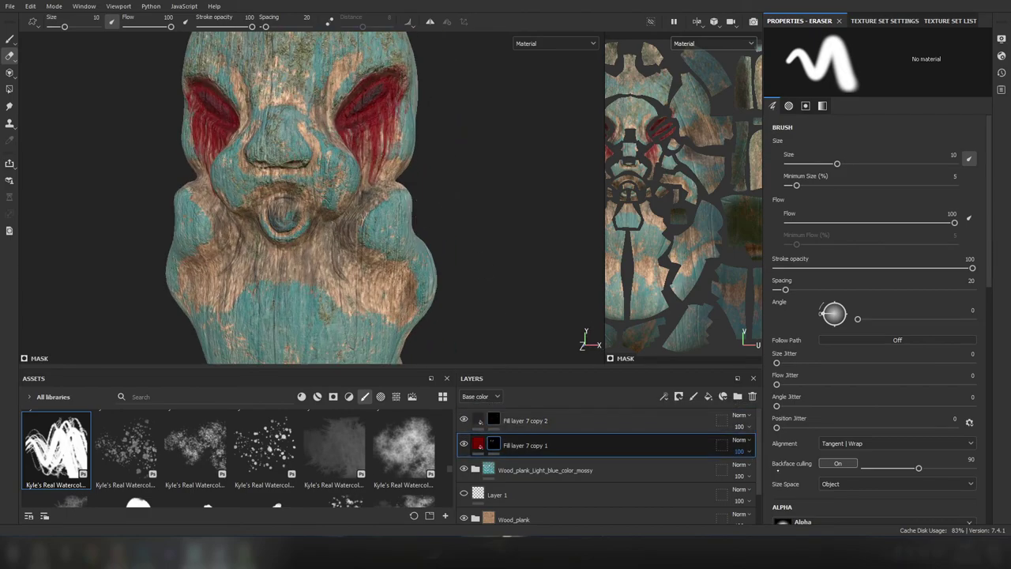
scroll(371, 260, down, 3)
scroll(371, 261, up, 1)
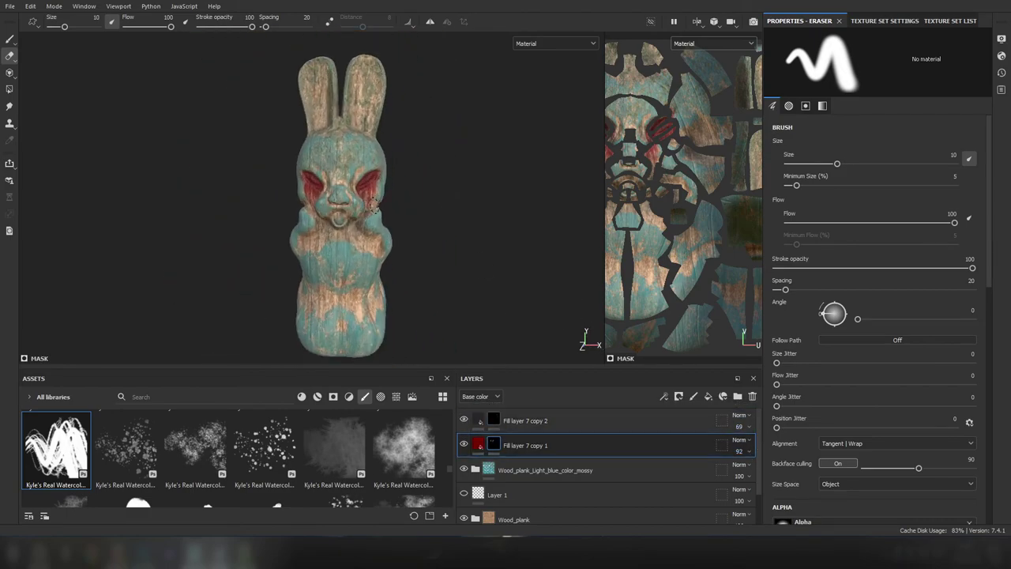
scroll(371, 261, up, 2)
scroll(371, 261, up, 2)
click(474, 469)
- Add a Dirt generator to Fill layer 7's mask with Dirt Level 0.78 and Contrast 0.94
click(475, 494)
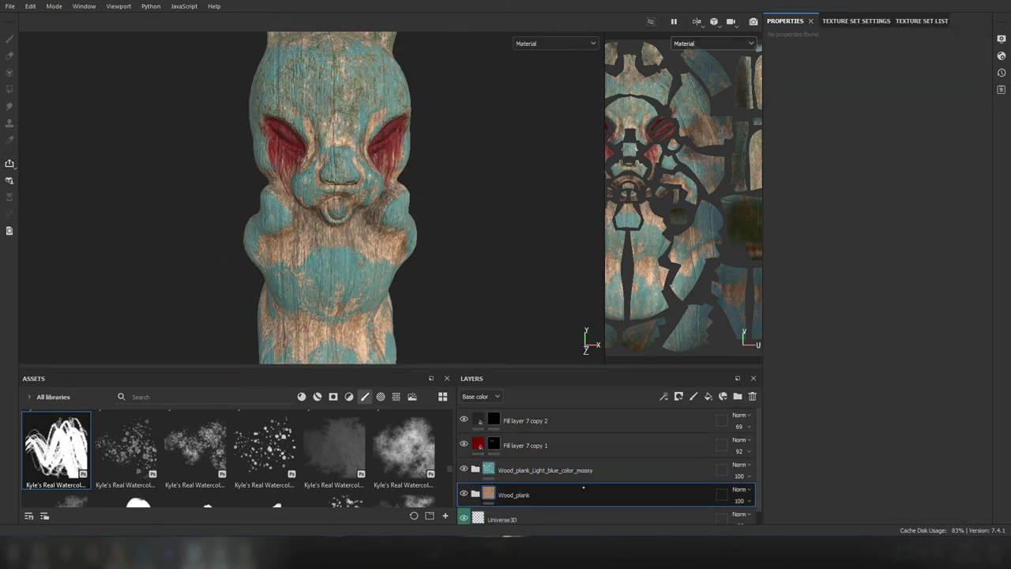
scroll(761, 450, down, 5)
scroll(600, 466, up, 3)
scroll(600, 466, up, 3)
click(537, 474)
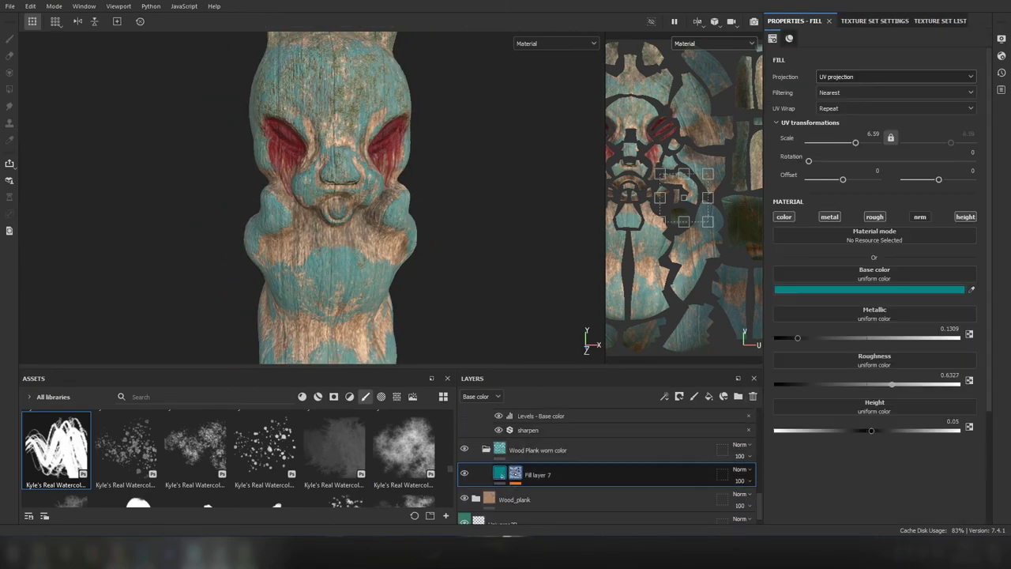
click(869, 119)
scroll(344, 227, down, 3)
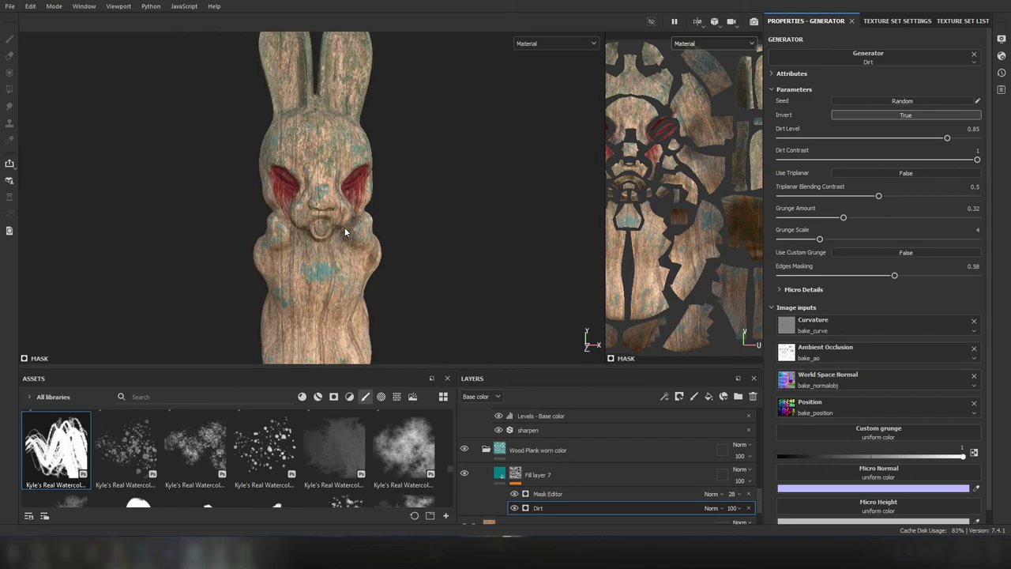
mouse_move(859, 138)
mouse_down()
mouse_move(933, 138)
mouse_move(841, 159)
mouse_up()
scroll(417, 176, up, 5)
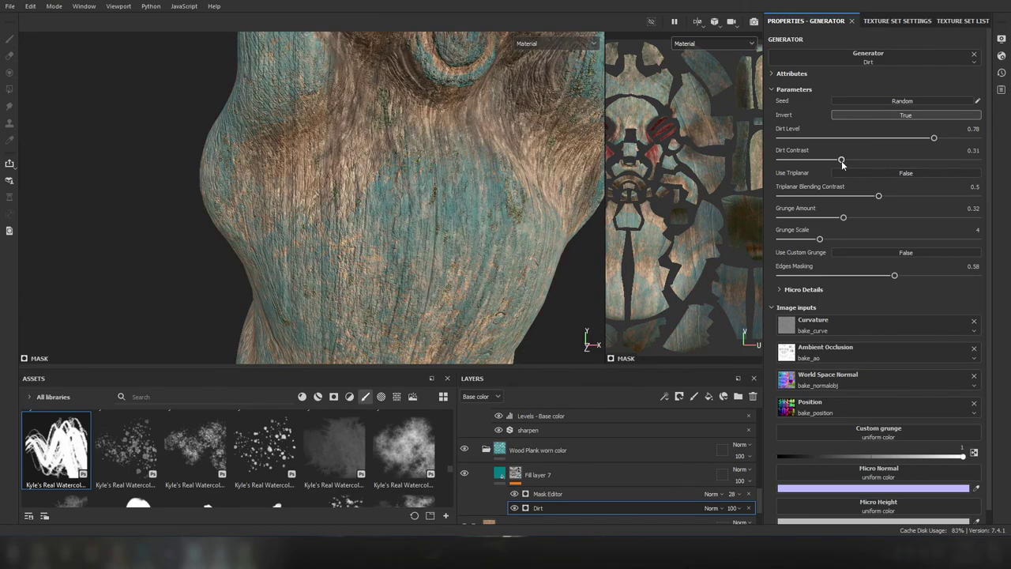
scroll(417, 177, down, 3)
alt+drag(348, 205, 357, 237)
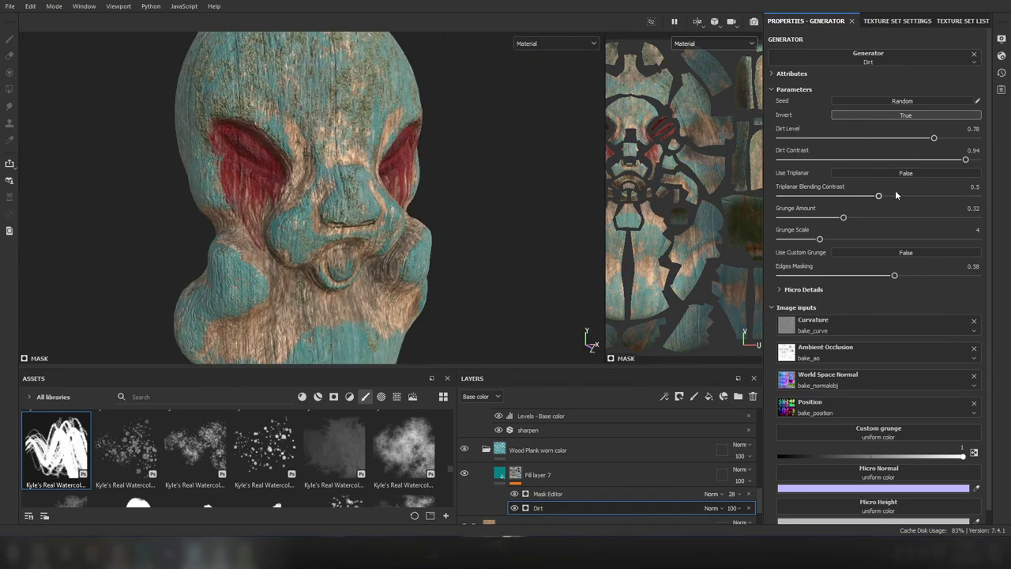
scroll(358, 238, up, 3)
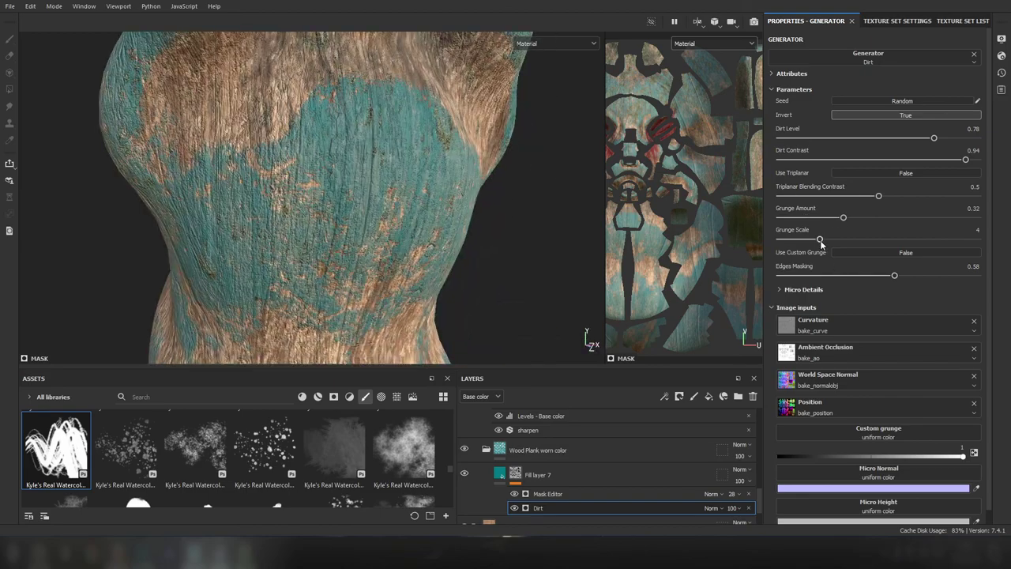
- Orbit around the rabbit to inspect the dirt wear, then review Fill layer 6's settings
mouse_move(358, 237)
alt+mouse_down()
mouse_move(390, 276)
mouse_move(321, 213)
mouse_move(311, 282)
mouse_move(386, 300)
alt+mouse_up()
scroll(390, 276, down, 3)
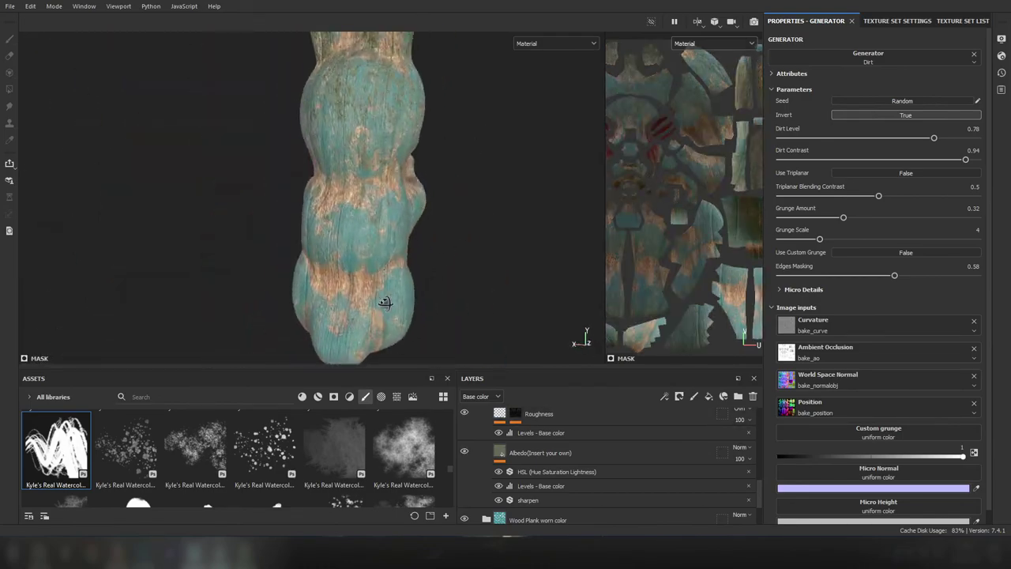
scroll(371, 226, down, 3)
mouse_move(371, 226)
alt+mouse_down()
mouse_move(355, 292)
mouse_move(380, 308)
alt+mouse_up()
scroll(466, 467, down, 3)
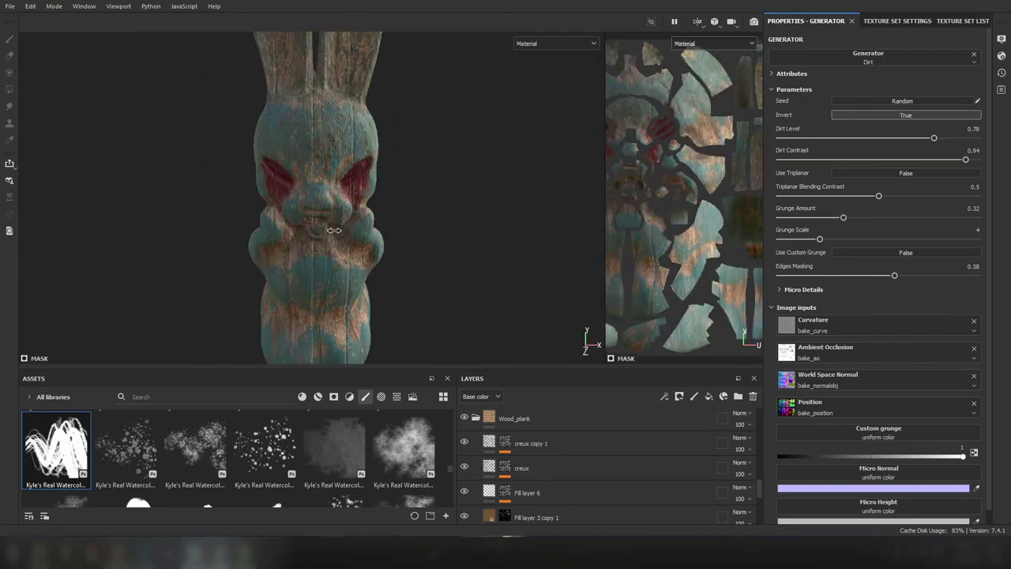
alt+drag(341, 228, 402, 266)
click(527, 492)
mouse_move(356, 237)
alt+mouse_down()
mouse_move(391, 293)
mouse_move(354, 285)
mouse_move(424, 264)
mouse_move(424, 235)
alt+mouse_up()
scroll(391, 293, down, 2)
scroll(384, 289, up, 2)
scroll(412, 265, up, 3)
scroll(424, 264, down, 3)
click(475, 418)
- Test Knife Painting Heavy and undo it, then paint a dark stroke with Knife Painting
double_click(521, 444)
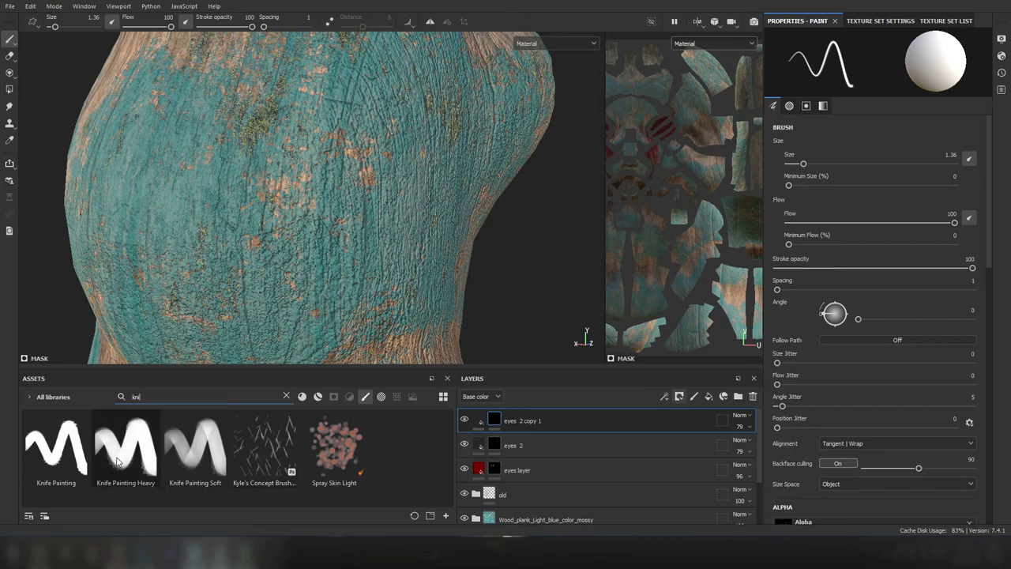
click(133, 456)
drag(252, 308, 273, 170)
key(ctrl+z)
key(ctrl+z)
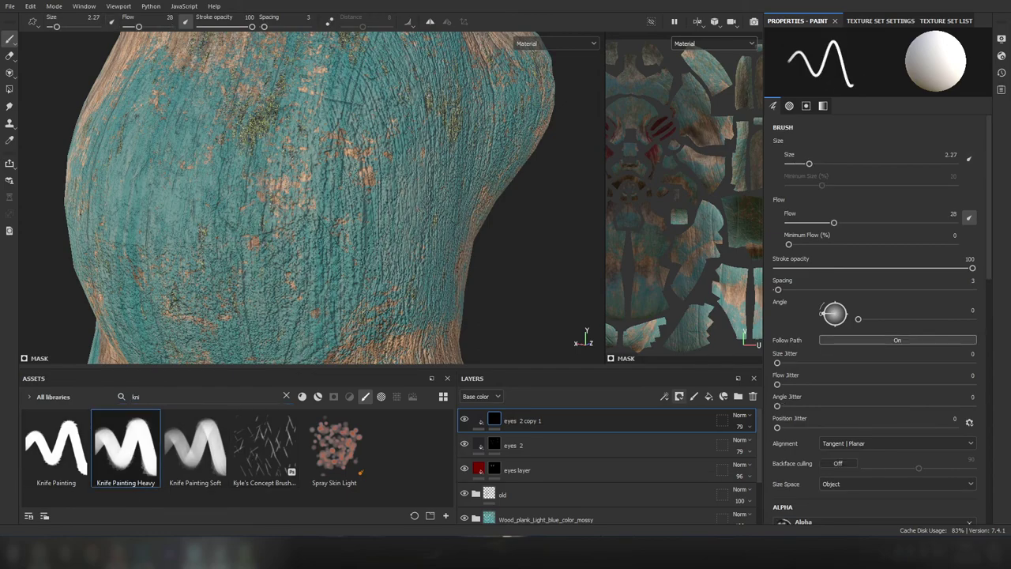
click(56, 450)
drag(241, 316, 286, 207)
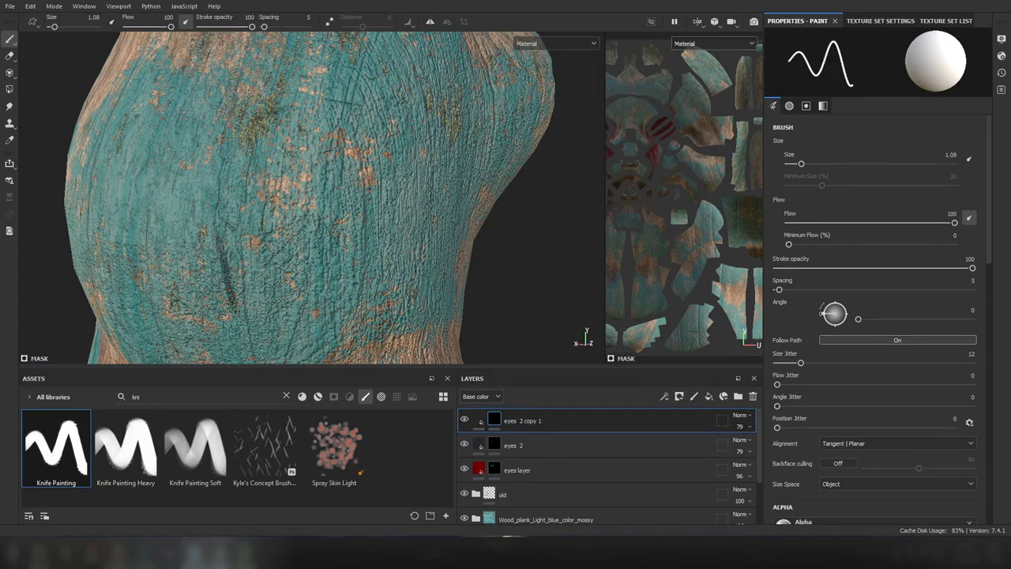
scroll(308, 197, up, 2)
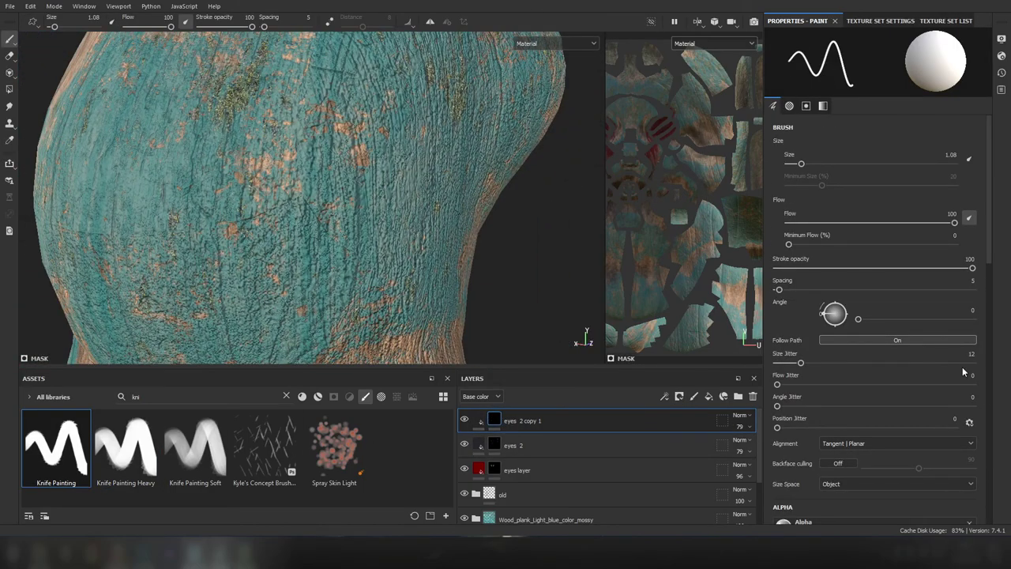
scroll(952, 340, down, 5)
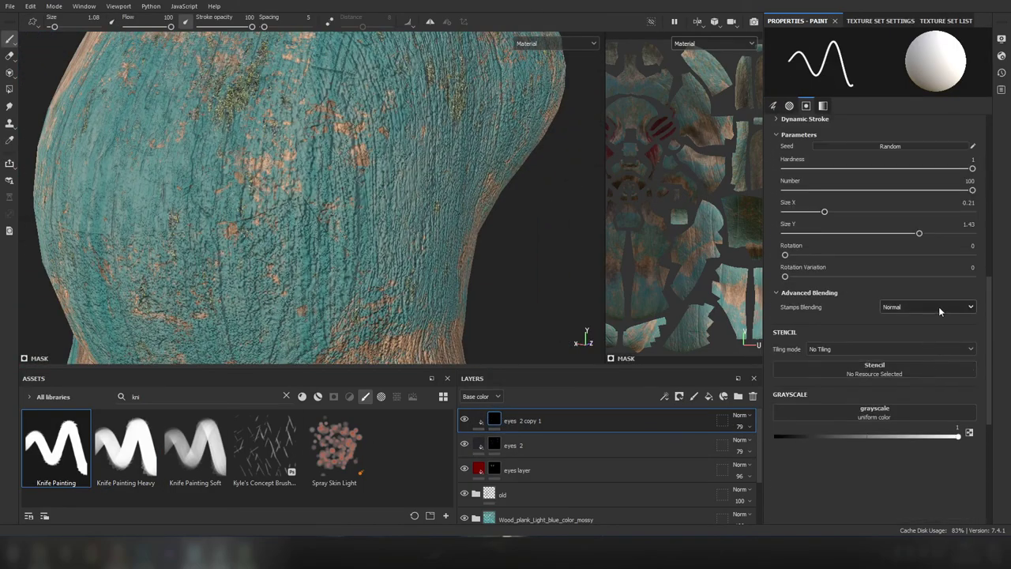
- Switch to Kyle's Concept Brush and paint scratch lines around the bunny's body
click(265, 446)
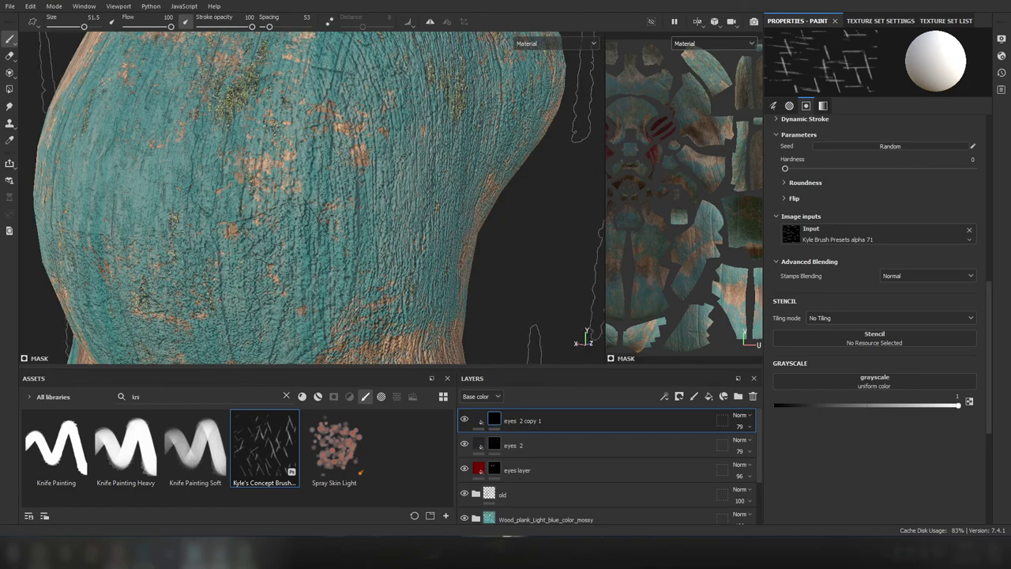
alt+drag(266, 211, 332, 215)
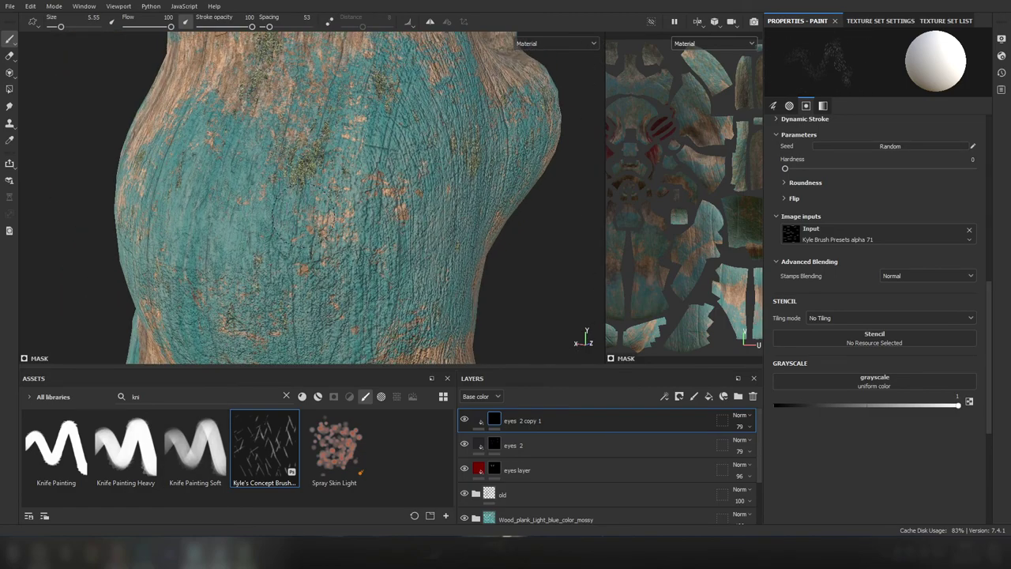
alt+drag(278, 239, 215, 193)
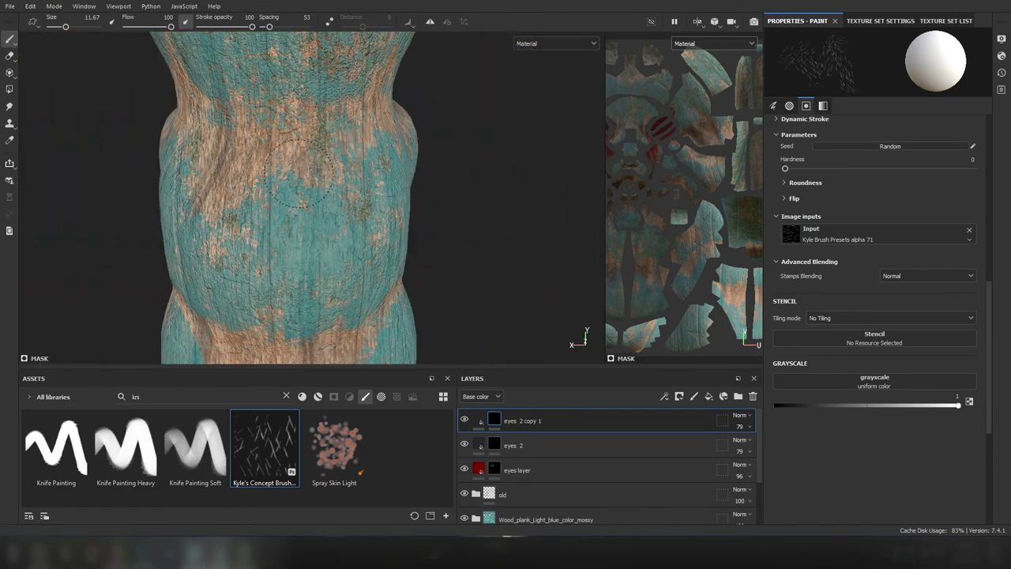
alt+right_drag(299, 173, 313, 278)
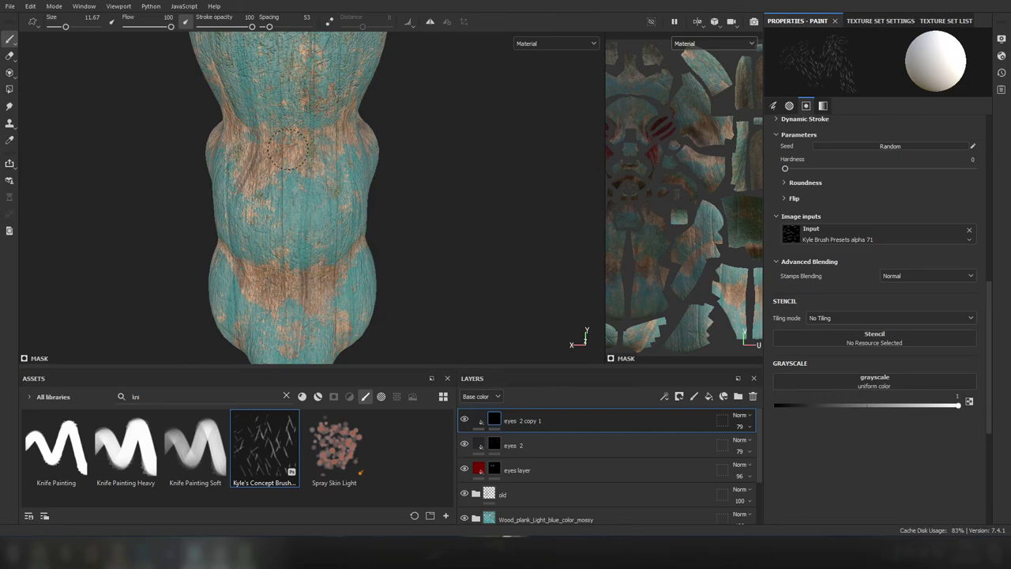
alt+drag(288, 150, 208, 264)
mouse_move(212, 166)
alt+mouse_down()
mouse_move(406, 244)
mouse_move(272, 186)
alt+mouse_up()
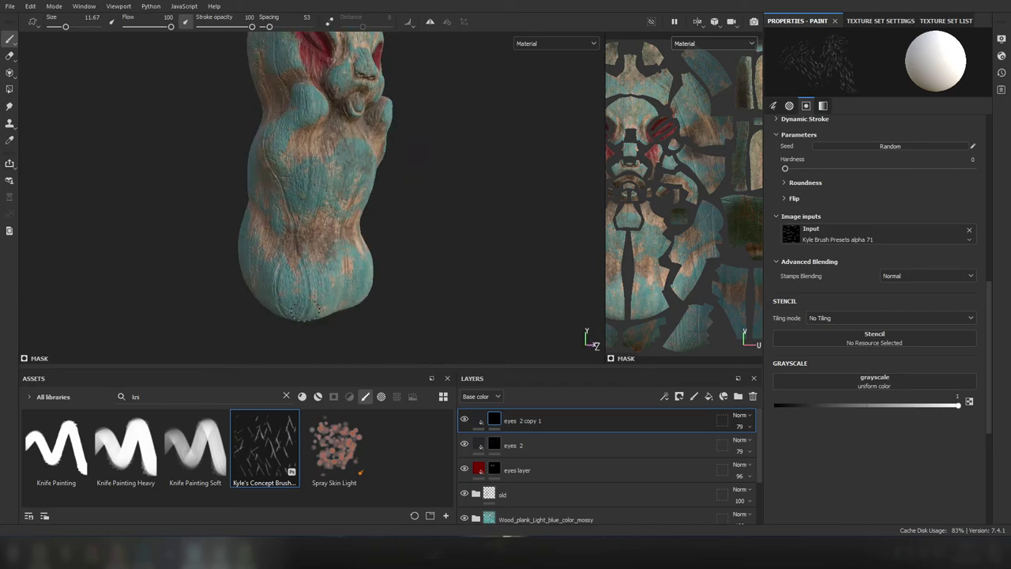
alt+drag(324, 108, 312, 251)
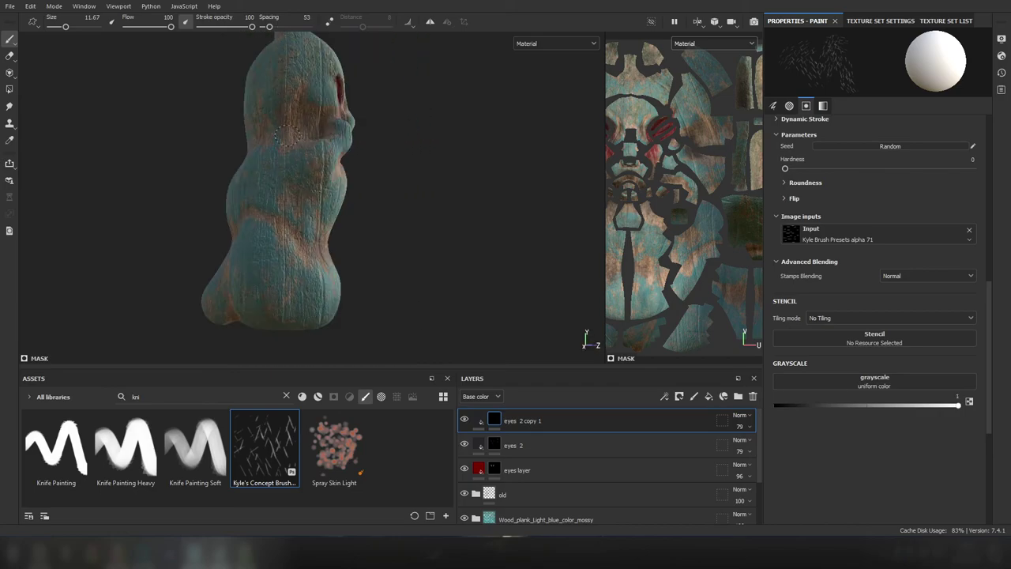
mouse_move(285, 136)
alt+mouse_down()
mouse_move(245, 221)
mouse_move(442, 273)
mouse_move(421, 235)
alt+mouse_up()
scroll(209, 299, up, 5)
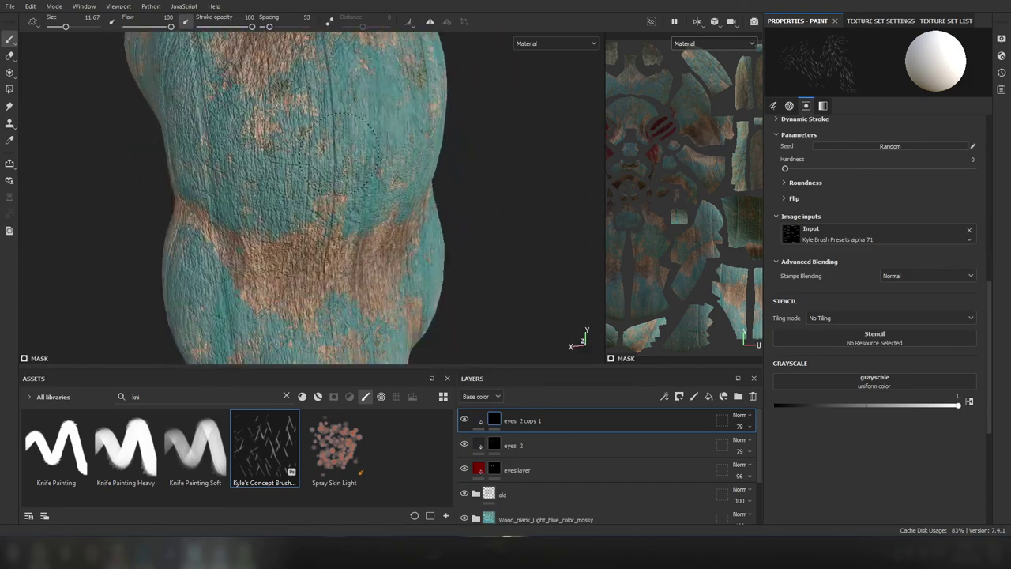
alt+drag(421, 236, 189, 213)
mouse_move(142, 168)
alt+mouse_down()
mouse_move(411, 268)
mouse_move(339, 264)
mouse_move(483, 271)
alt+mouse_up()
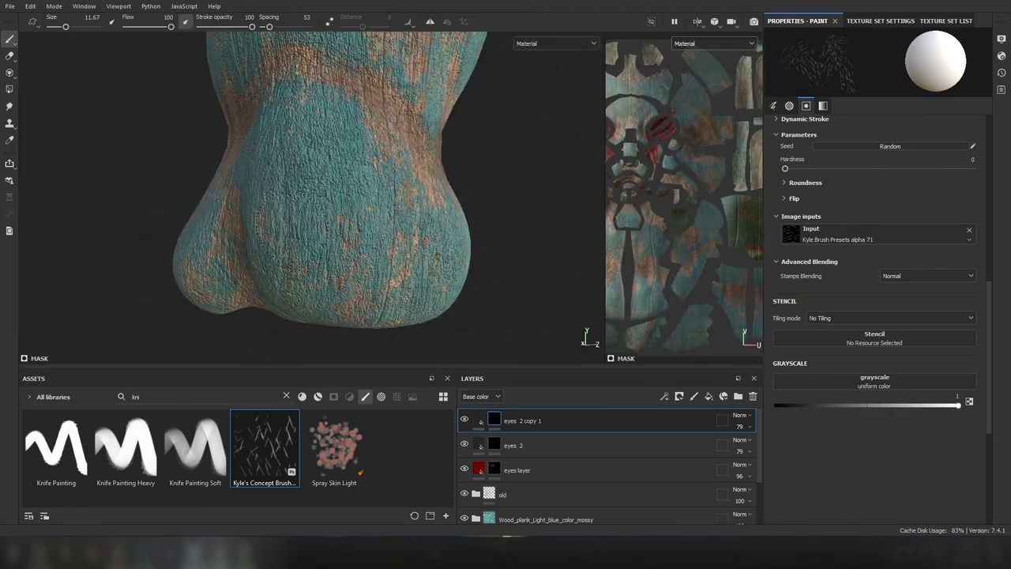
alt+drag(207, 278, 367, 217)
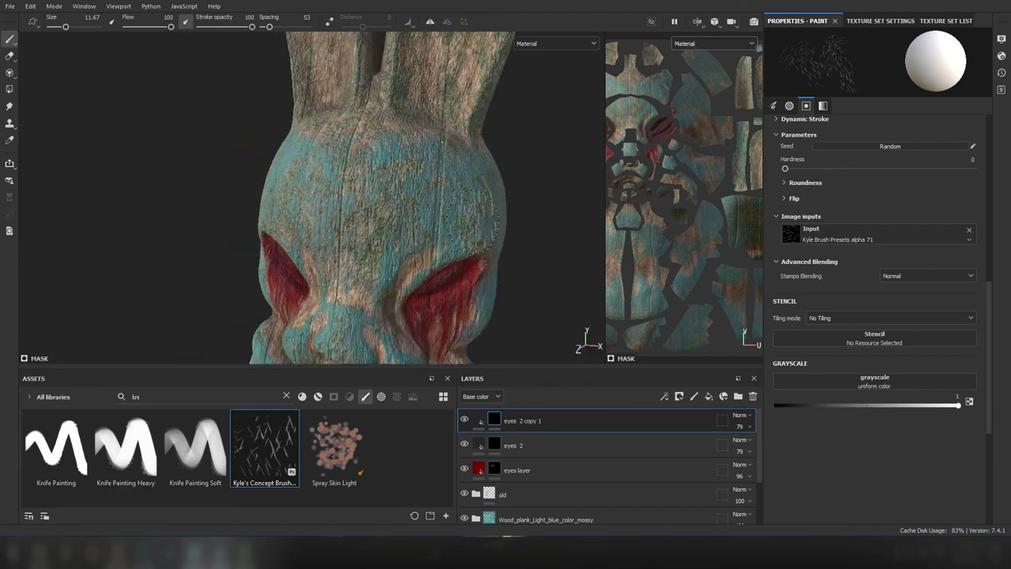
key(Tab)
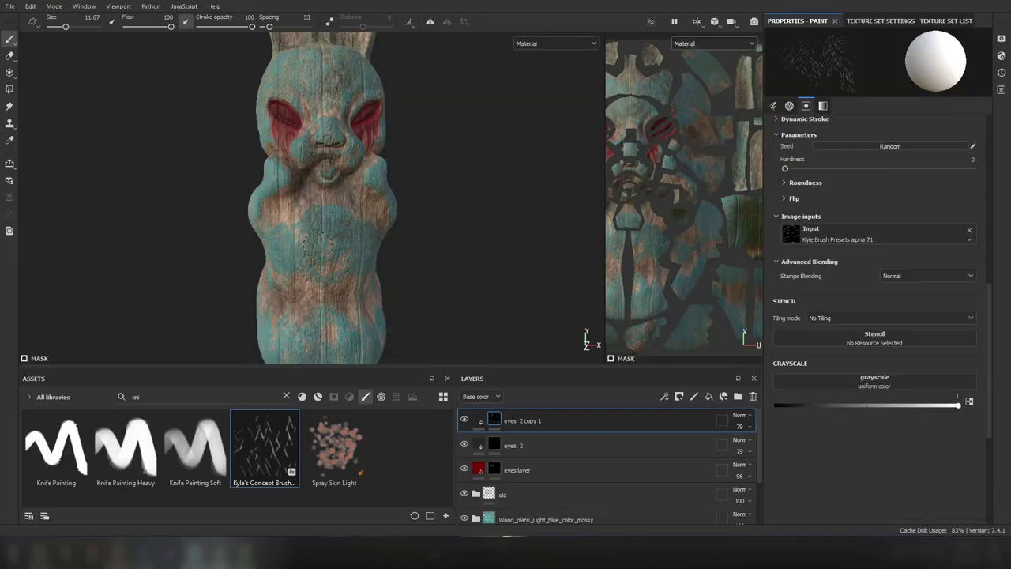
- Set Fill layer 6's projection to Spherical projection and review the bunny from front and top
scroll(465, 474, down, 3)
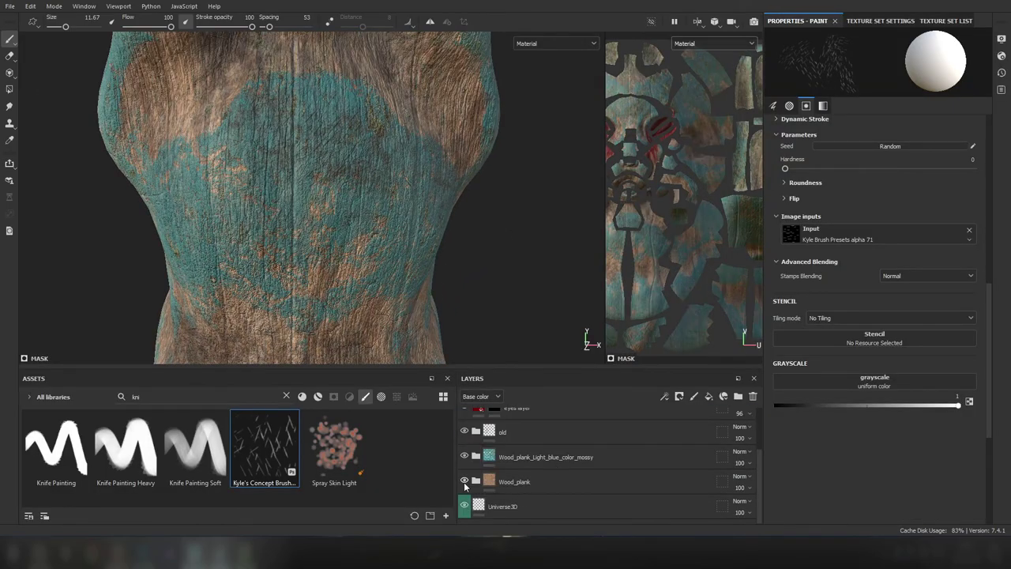
key(f)
click(522, 492)
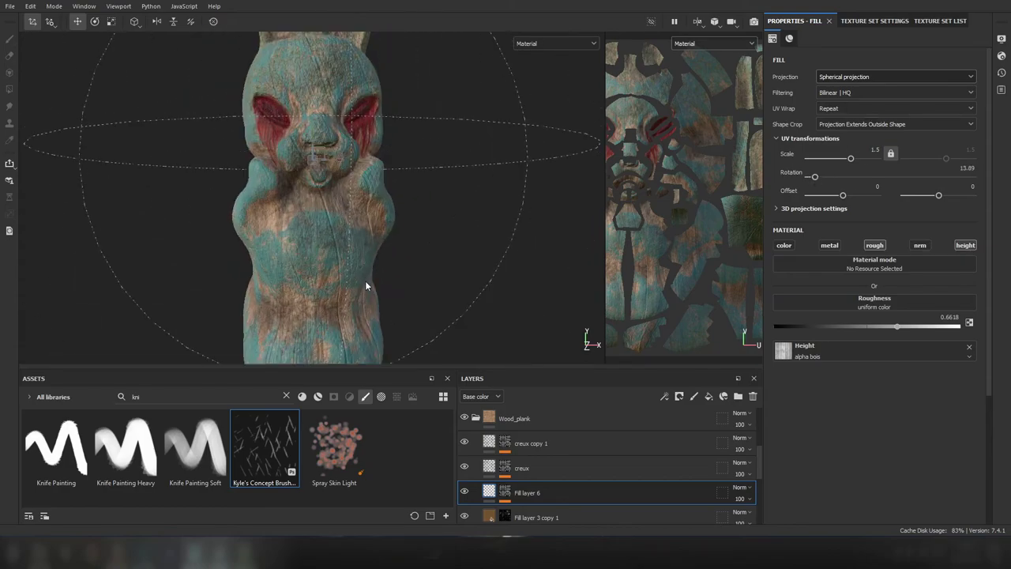
scroll(875, 76, up, 3)
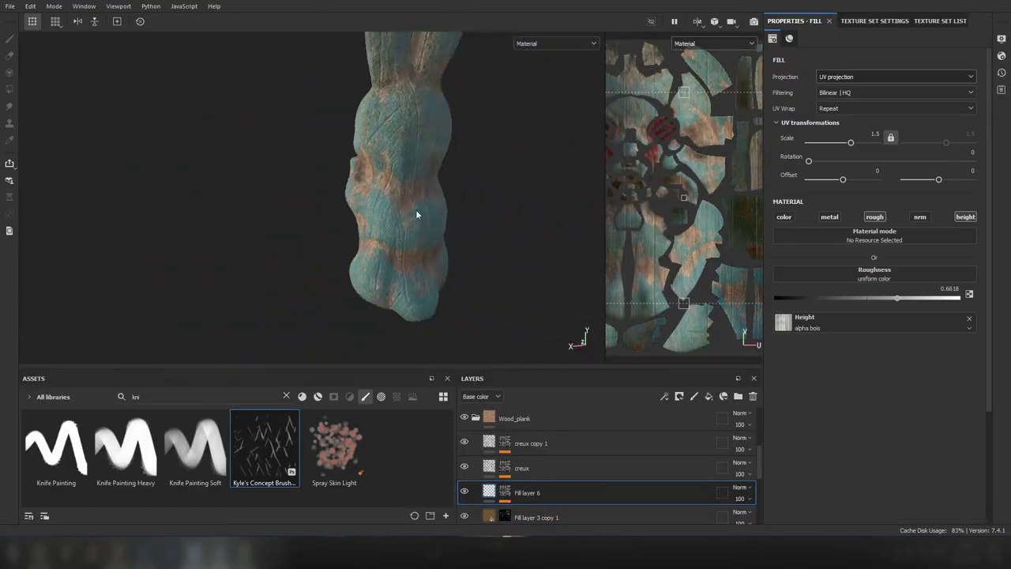
alt+drag(460, 252, 394, 197)
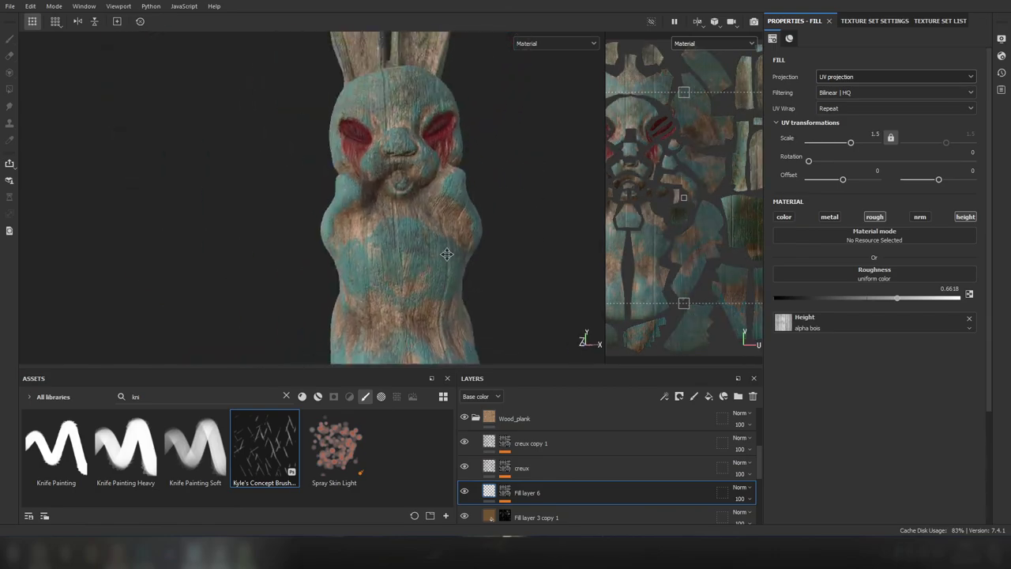
scroll(412, 196, up, 5)
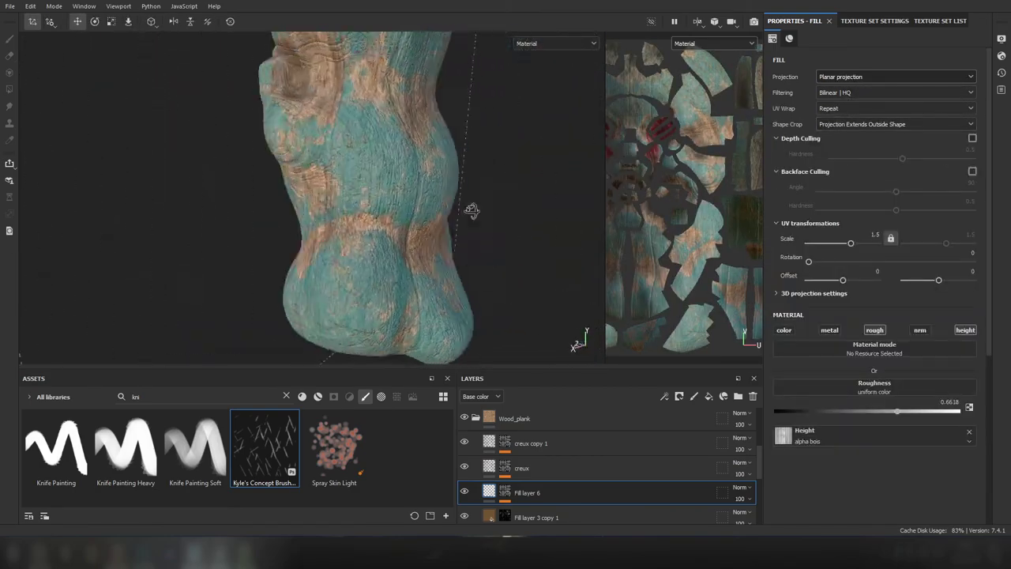
mouse_move(392, 240)
alt+mouse_down()
mouse_move(315, 229)
mouse_move(389, 215)
mouse_move(445, 190)
mouse_move(492, 67)
alt+mouse_up()
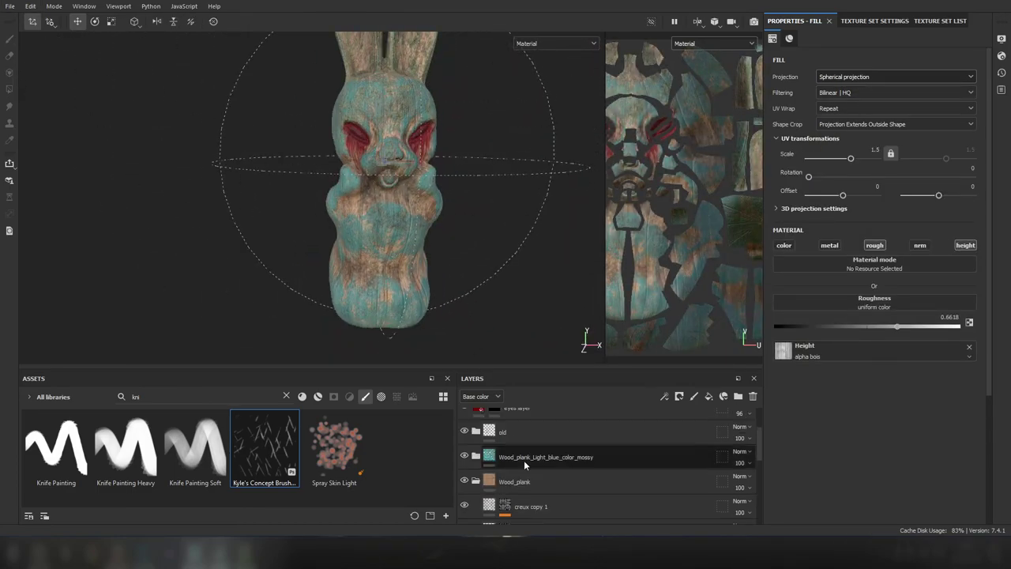
scroll(524, 462, up, 3)
- Rename the duplicated eyes layer to 'knife' and inspect the lower body and neck
click(519, 425)
text(knife)
key(Return)
alt+right_drag(380, 269, 474, 268)
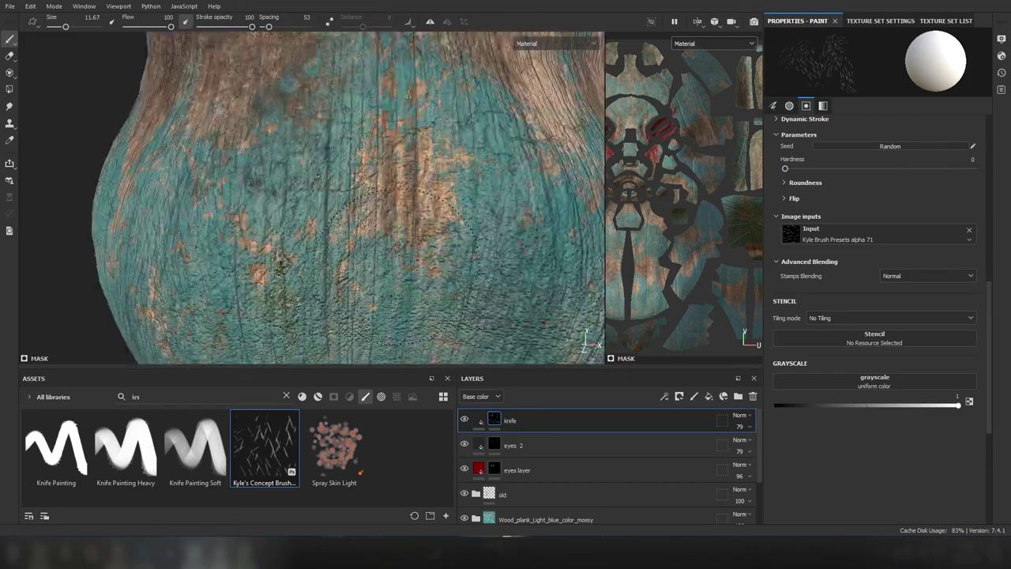
alt+drag(474, 269, 379, 237)
mouse_move(379, 237)
alt+right_down()
mouse_move(420, 268)
mouse_move(355, 269)
alt+right_up()
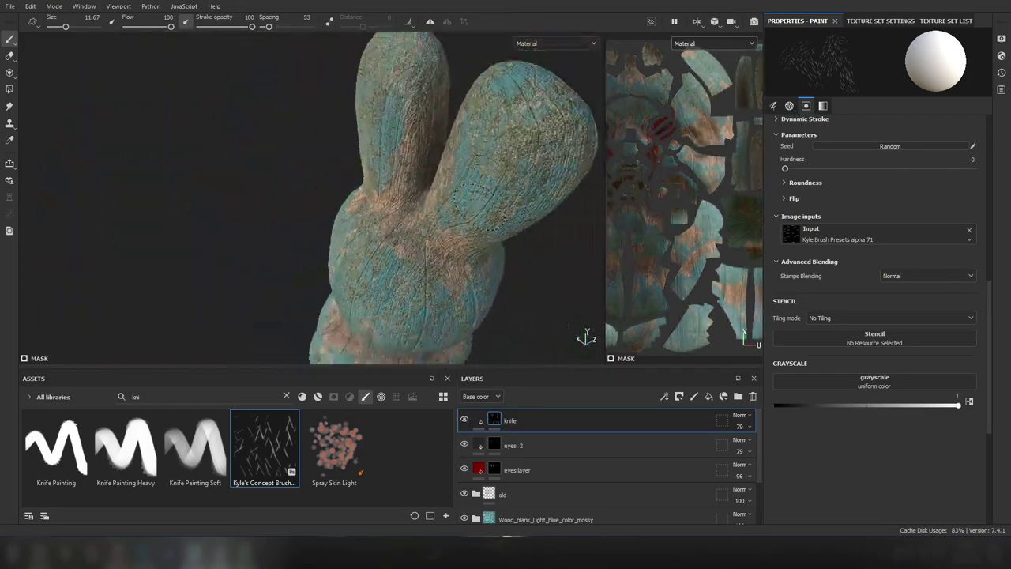
alt+drag(356, 269, 395, 237)
alt+right_drag(395, 237, 490, 237)
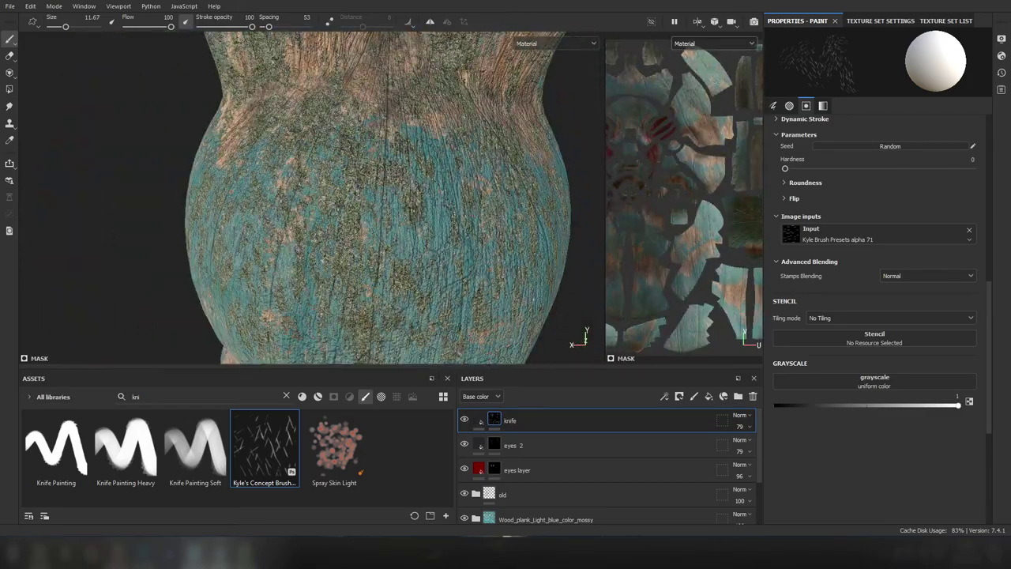
alt+drag(561, 275, 473, 261)
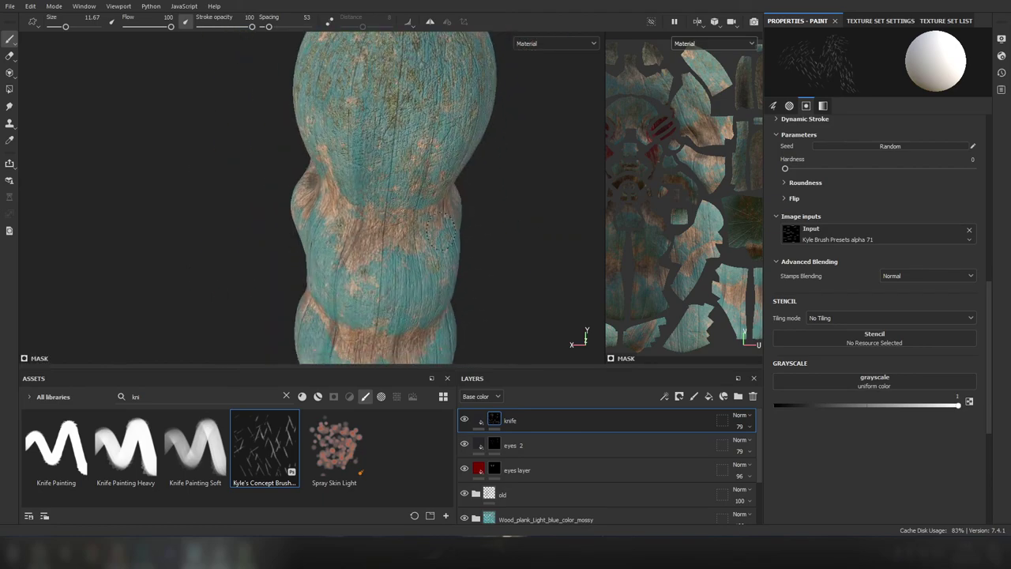
alt+right_drag(474, 260, 426, 264)
mouse_move(426, 265)
alt+mouse_down()
mouse_move(399, 265)
mouse_move(371, 197)
alt+mouse_up()
alt+right_drag(371, 198, 360, 142)
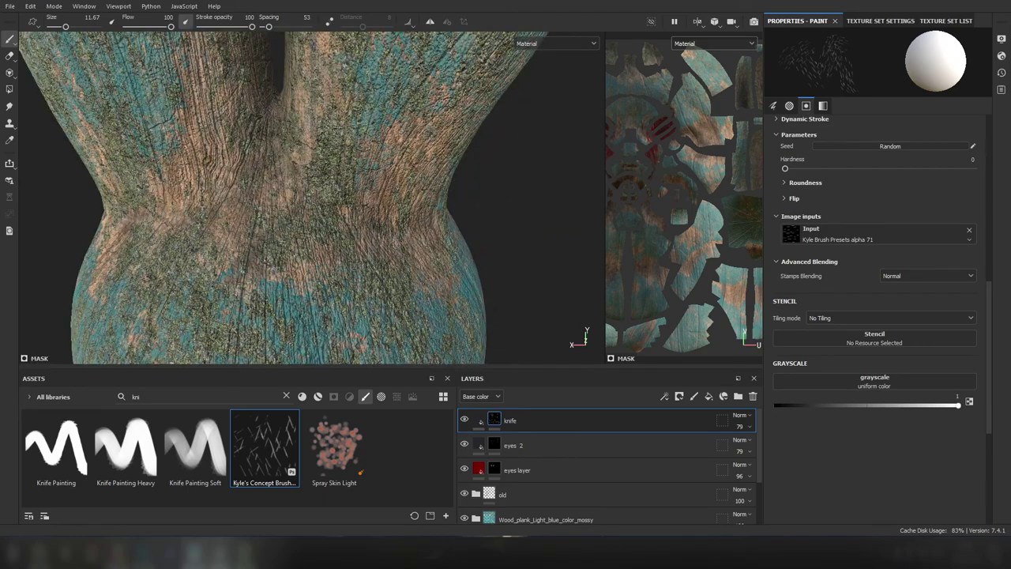
alt+drag(359, 142, 351, 99)
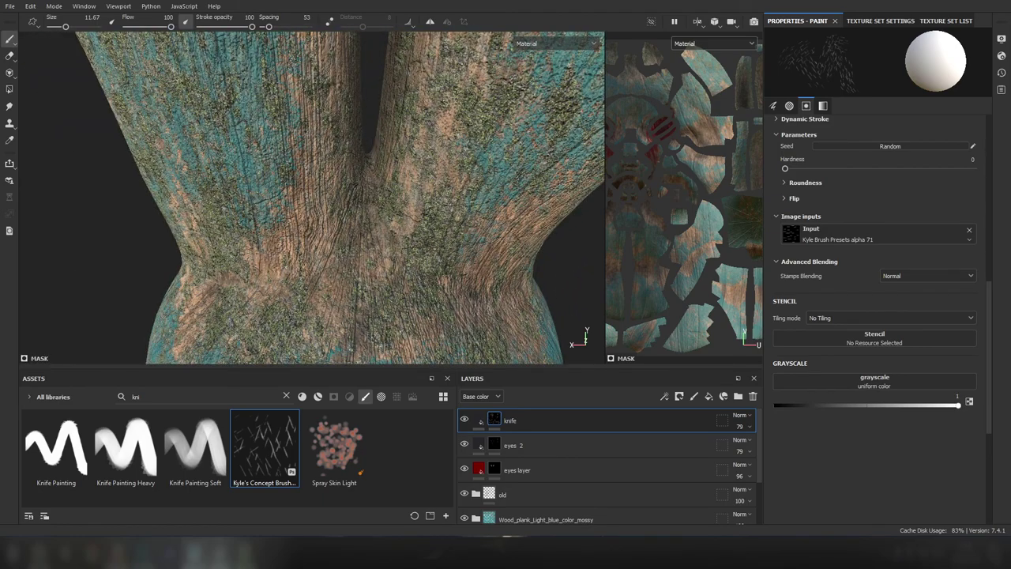
alt+right_drag(454, 193, 466, 241)
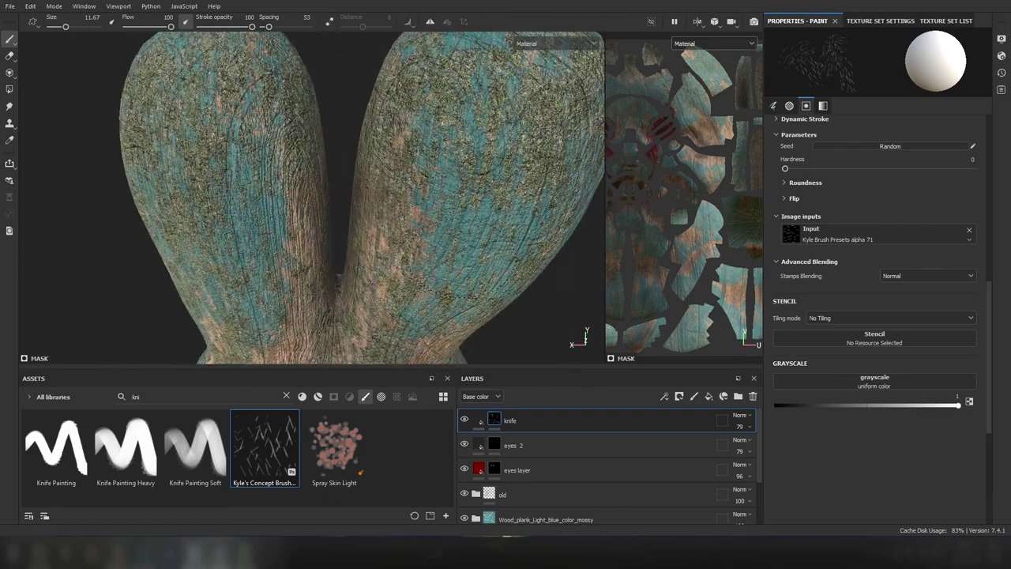
alt+drag(466, 241, 498, 158)
alt+right_drag(498, 158, 521, 88)
alt+right_drag(170, 268, 409, 150)
alt+drag(436, 188, 458, 189)
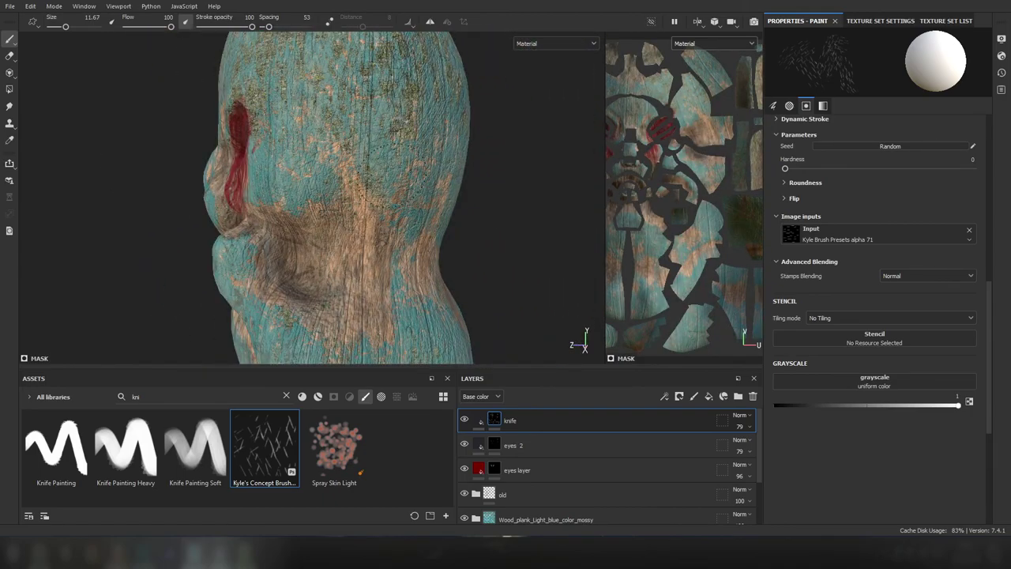
alt+drag(340, 253, 519, 207)
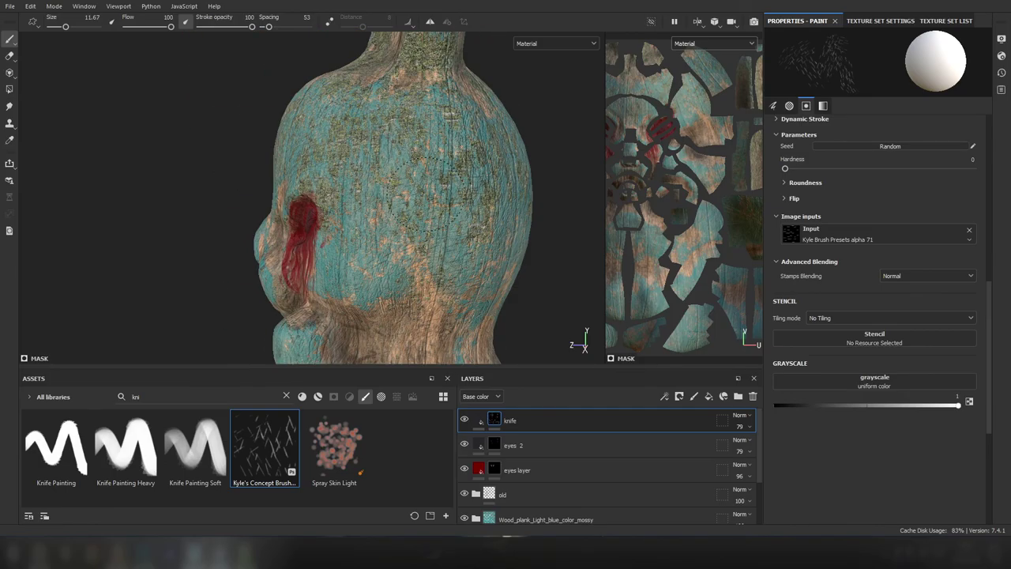
alt+right_drag(519, 208, 299, 187)
mouse_move(293, 187)
alt+mouse_down()
mouse_move(417, 129)
mouse_move(426, 237)
alt+mouse_up()
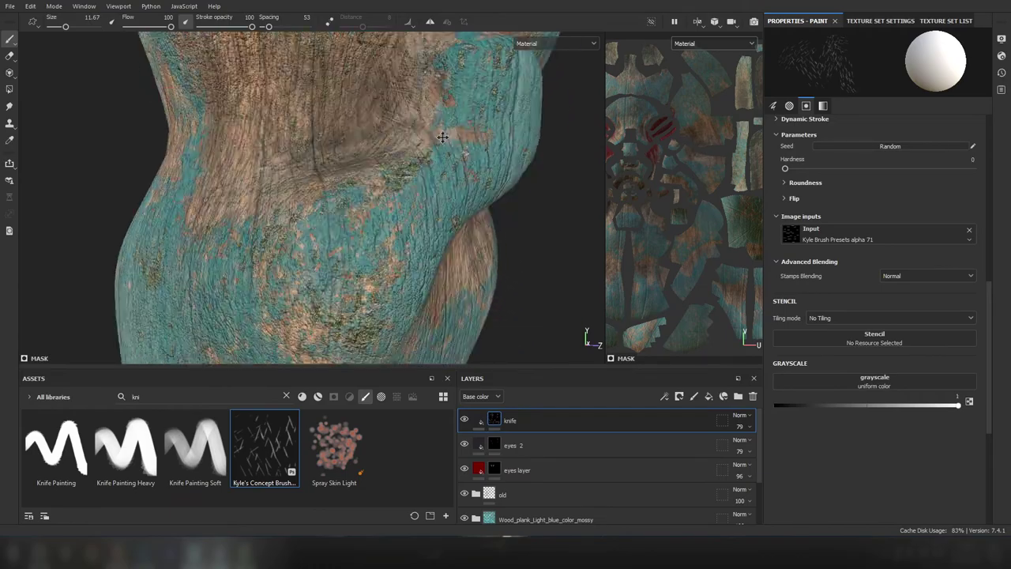
alt+right_drag(445, 201, 348, 93)
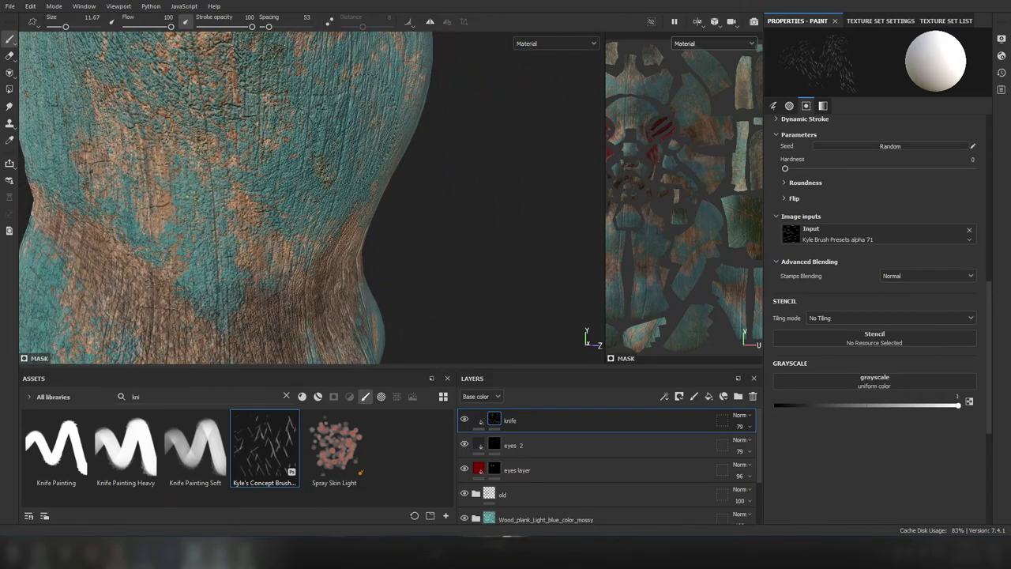
mouse_move(347, 93)
alt+mouse_down()
mouse_move(209, 174)
mouse_move(204, 219)
alt+mouse_up()
scroll(313, 198, up, 2)
alt+right_drag(204, 219, 237, 198)
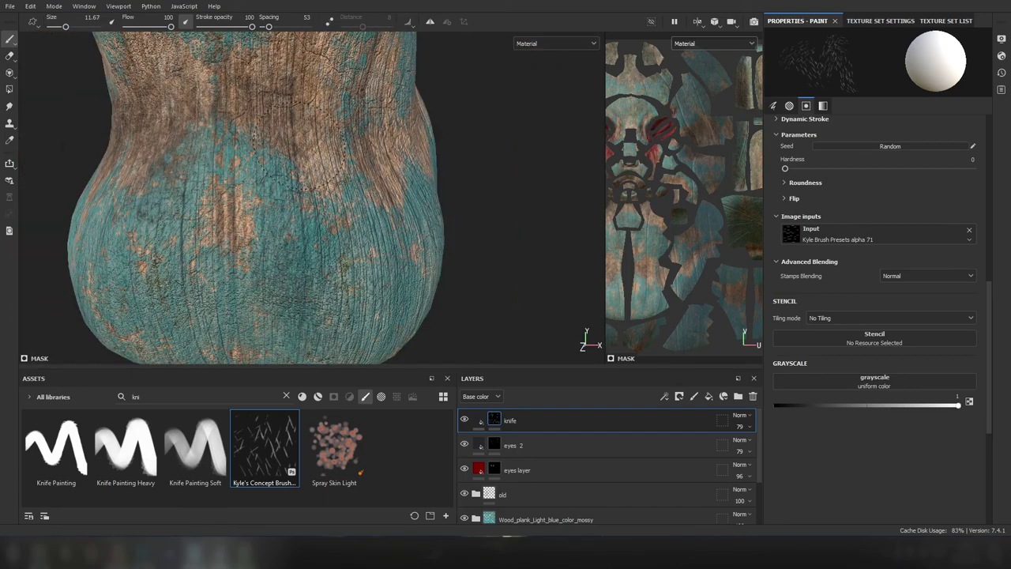
alt+drag(316, 197, 426, 203)
scroll(426, 202, down, 2)
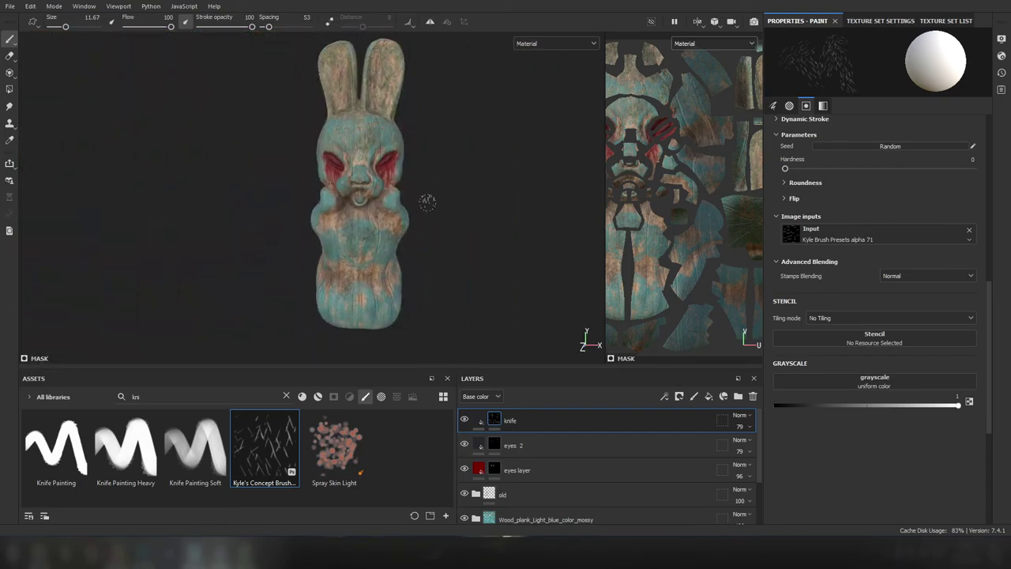
- Clear the asset search, filter to smart materials, and drag Peeled_Paint_Wood onto the layer stack
click(286, 395)
click(317, 396)
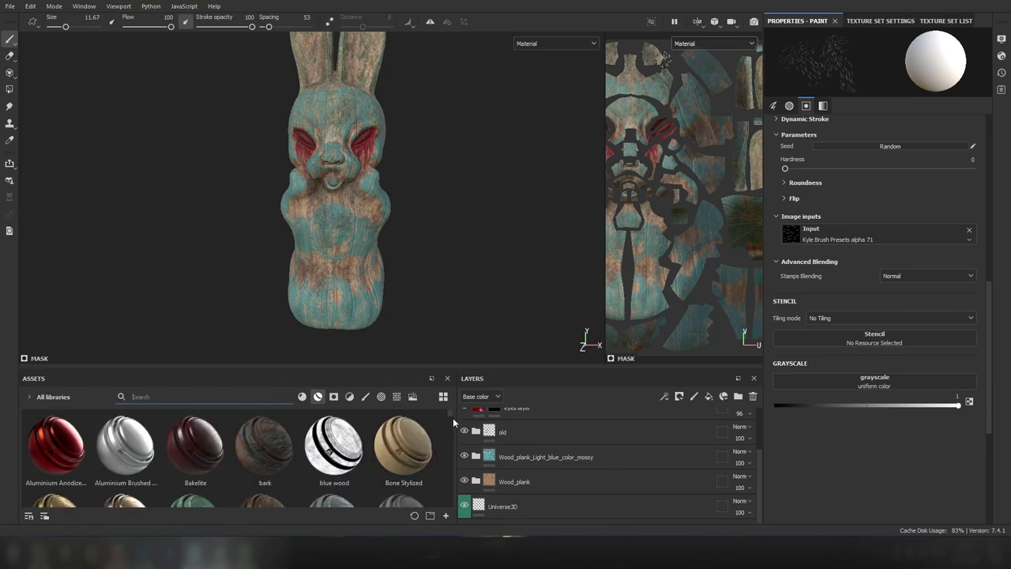
scroll(264, 474, down, 5)
scroll(264, 474, down, 5)
click(302, 396)
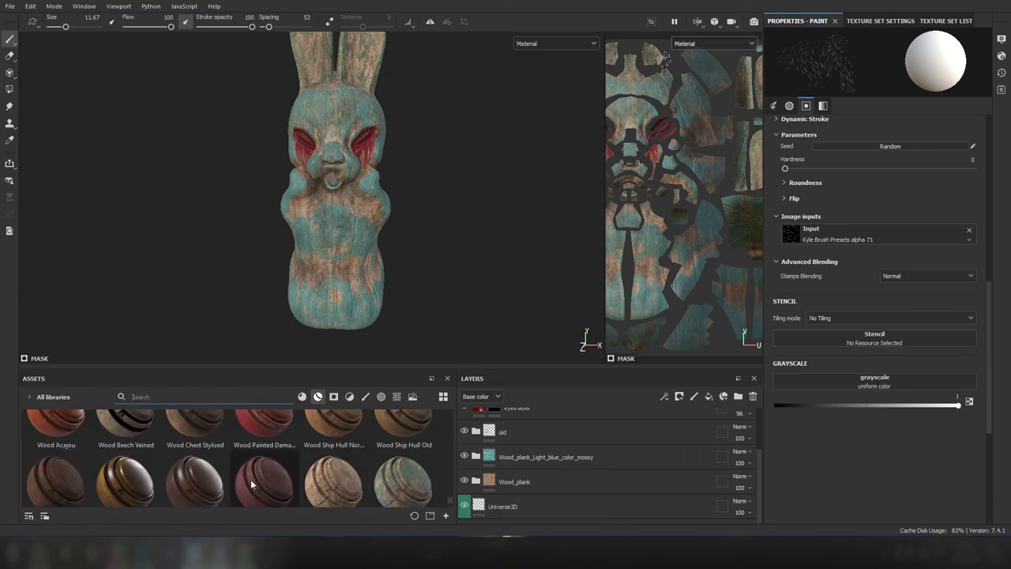
scroll(285, 472, up, 2)
scroll(284, 472, up, 2)
scroll(285, 471, up, 2)
click(317, 395)
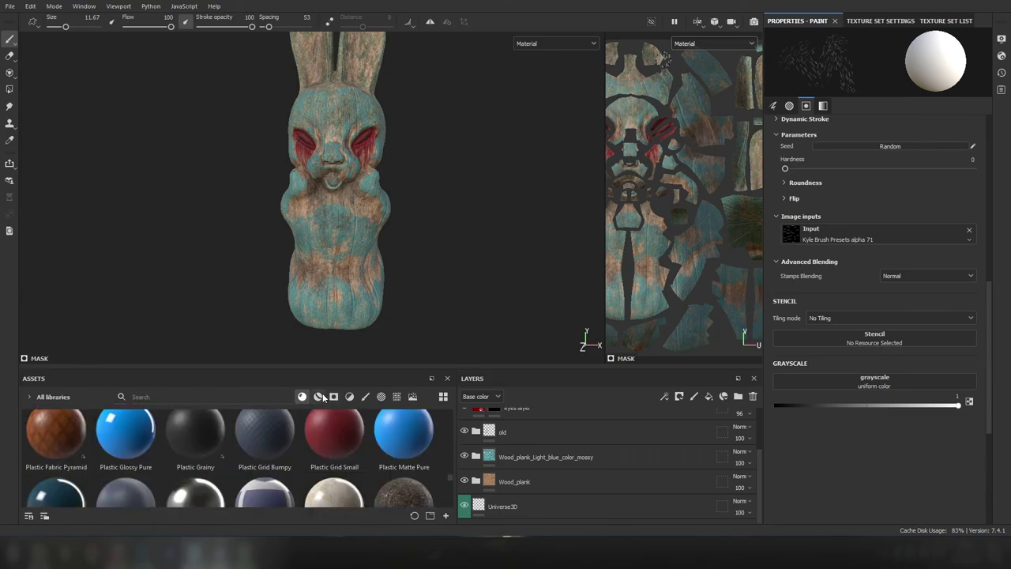
scroll(385, 472, up, 2)
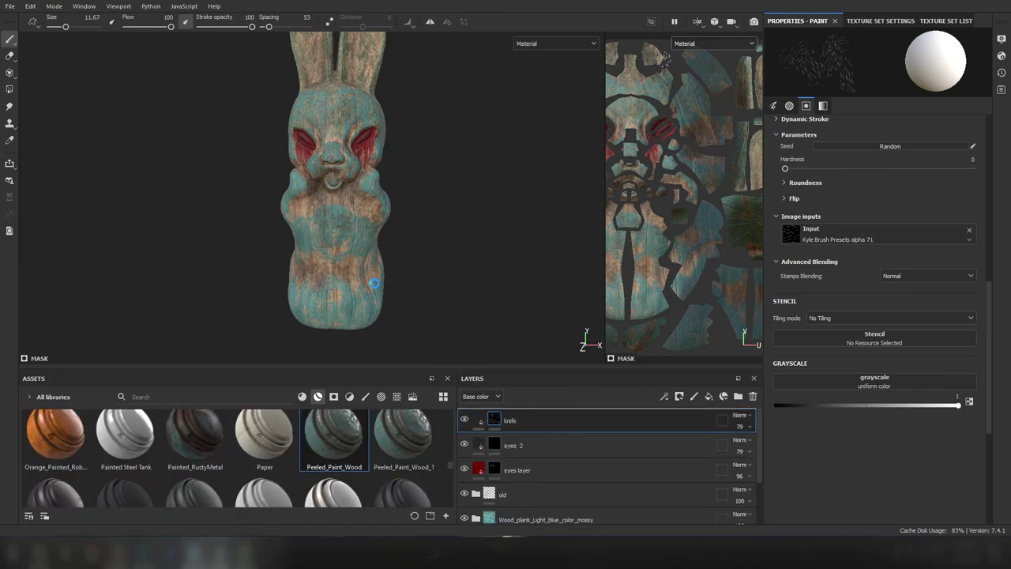
drag(312, 290, 315, 292)
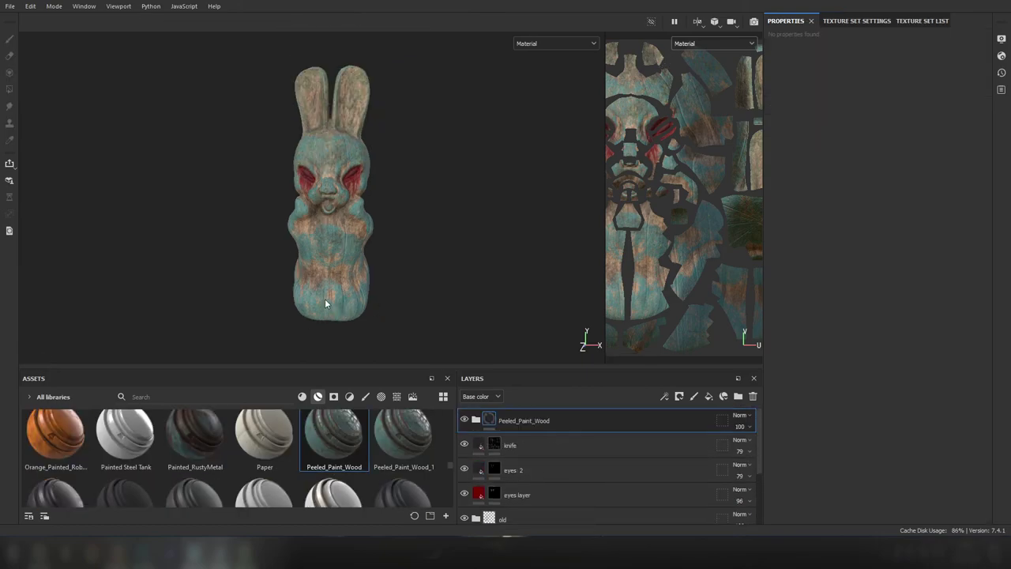
- Collapse the Peeled_Paint_Wood group and drag it down below the eyes layer
click(474, 421)
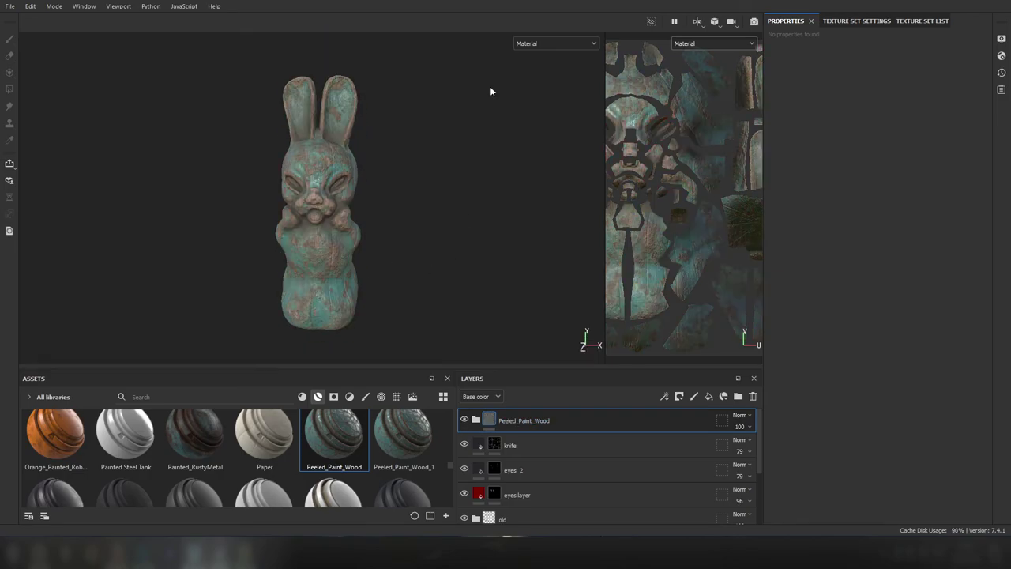
scroll(306, 217, up, 3)
scroll(329, 296, down, 3)
drag(523, 420, 523, 506)
scroll(322, 156, up, 3)
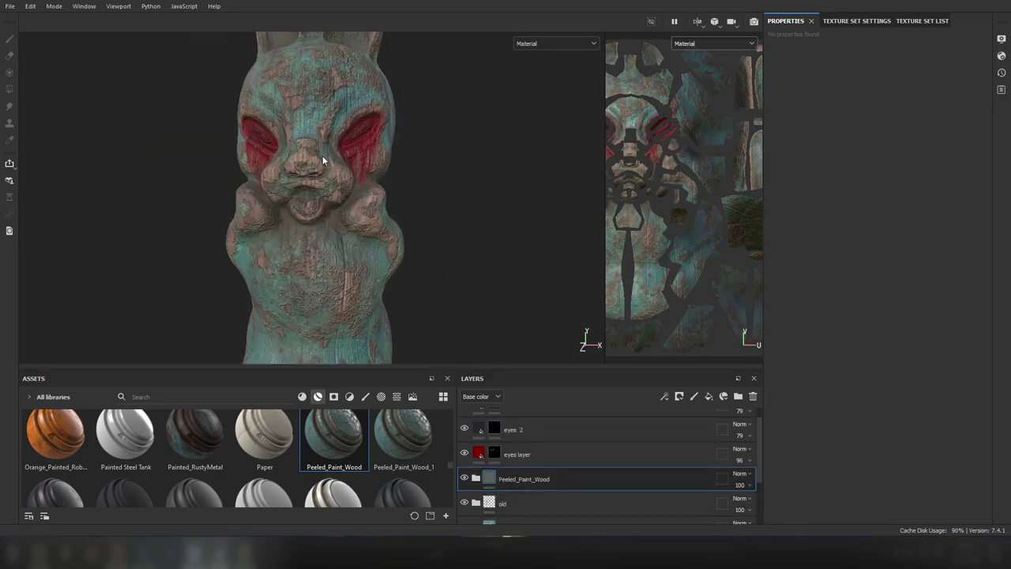
scroll(323, 155, down, 3)
scroll(385, 199, up, 3)
scroll(385, 199, down, 2)
- Place Peeled_Paint_Wood just above the Wood_plank_Light_blue_color_mossy group
click(475, 477)
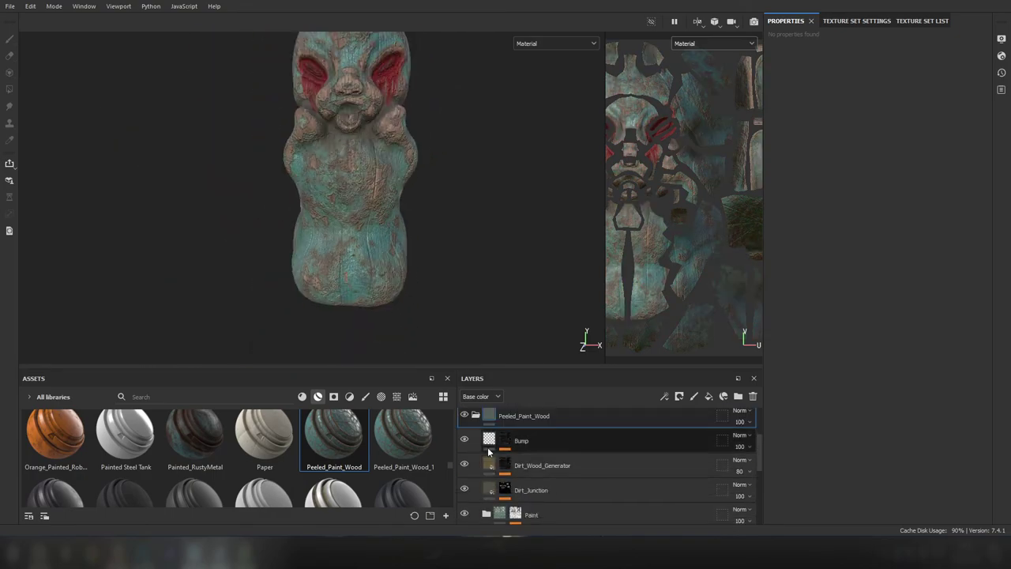
scroll(465, 491, down, 2)
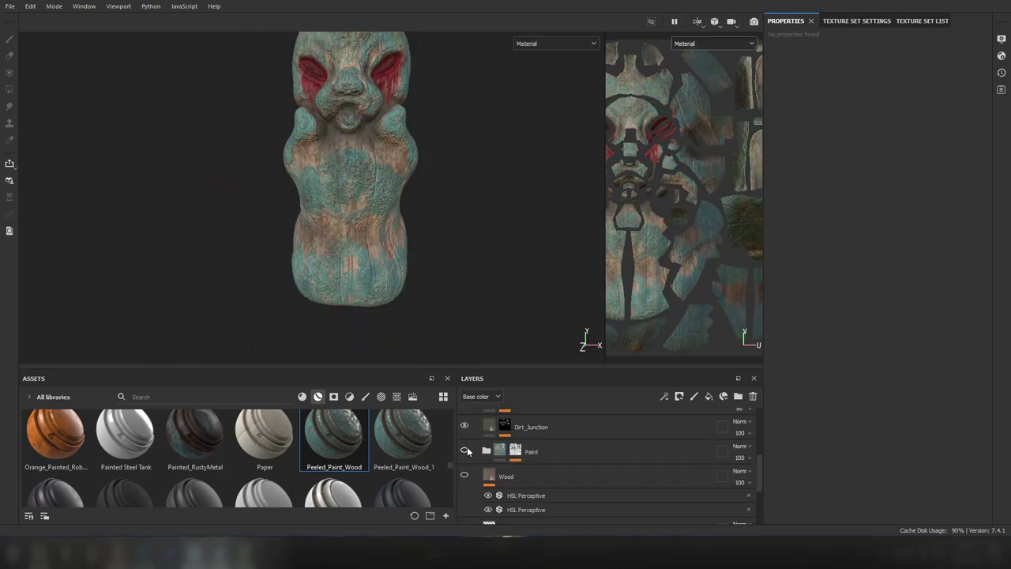
scroll(338, 151, up, 3)
scroll(338, 151, down, 4)
scroll(340, 198, up, 3)
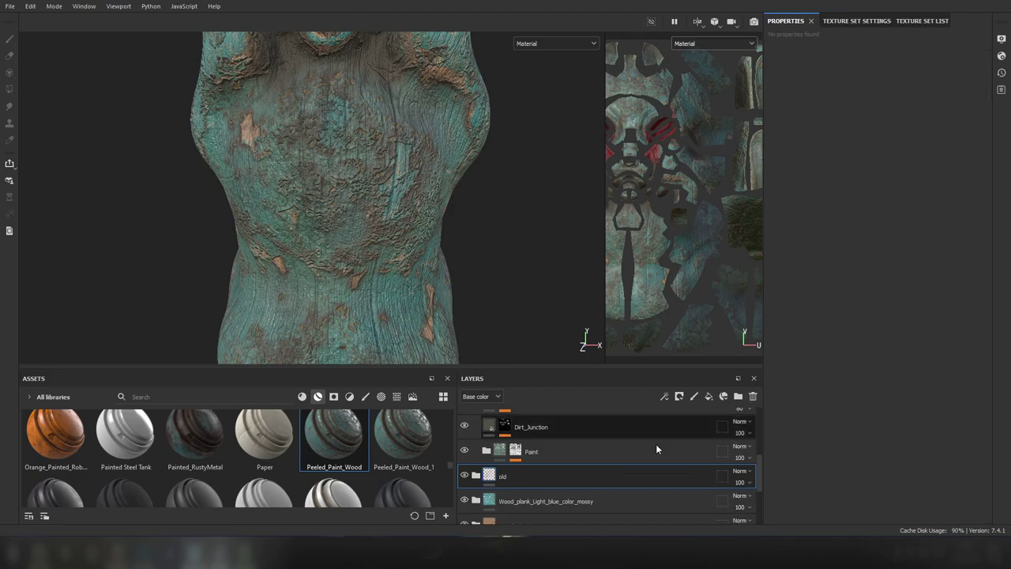
scroll(342, 268, down, 3)
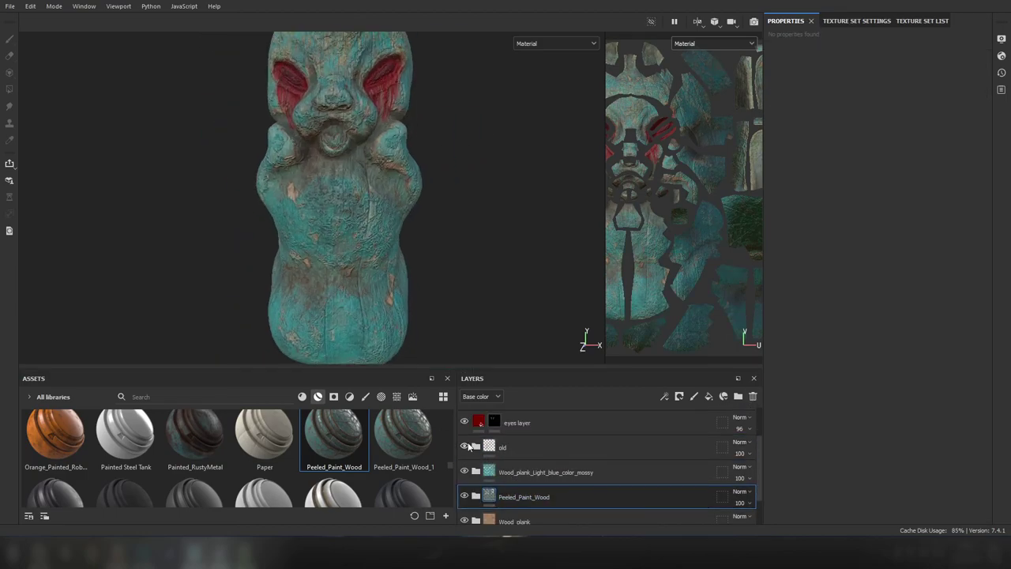
drag(518, 482, 518, 479)
scroll(341, 192, down, 2)
scroll(376, 103, up, 3)
scroll(376, 103, down, 1)
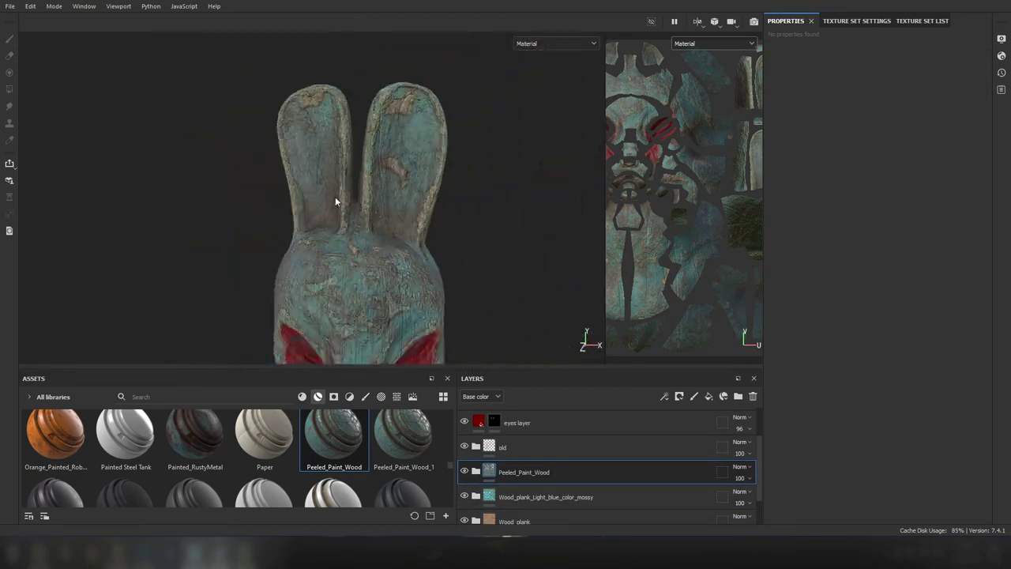
- Orbit to a side view of the bunny and expand the Peeled_Paint_Wood group
mouse_move(332, 198)
alt+mouse_down()
mouse_move(395, 241)
mouse_move(533, 235)
mouse_move(504, 261)
alt+mouse_up()
scroll(414, 224, up, 3)
scroll(398, 256, down, 3)
scroll(446, 311, up, 3)
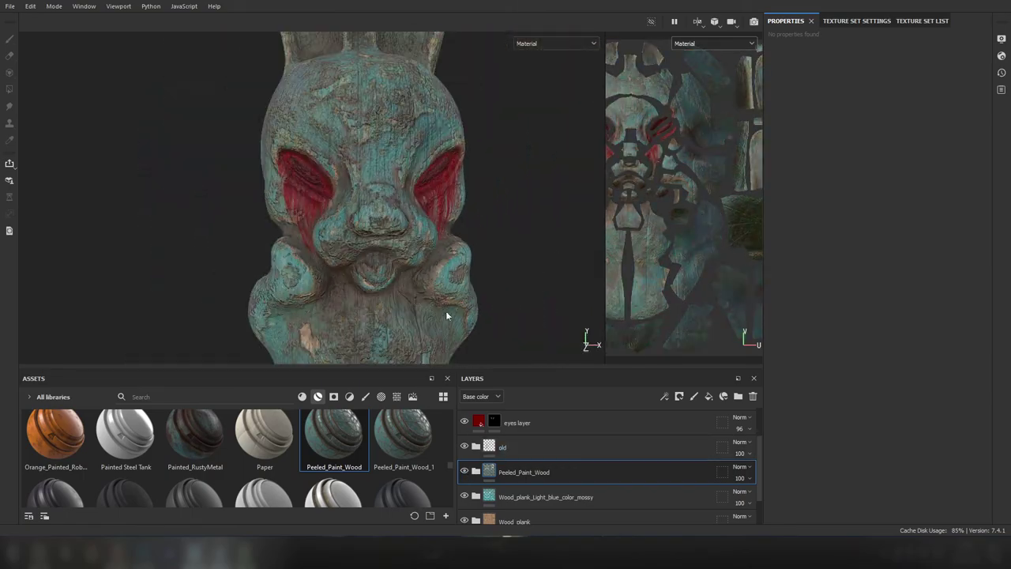
click(476, 471)
scroll(466, 437, up, 2)
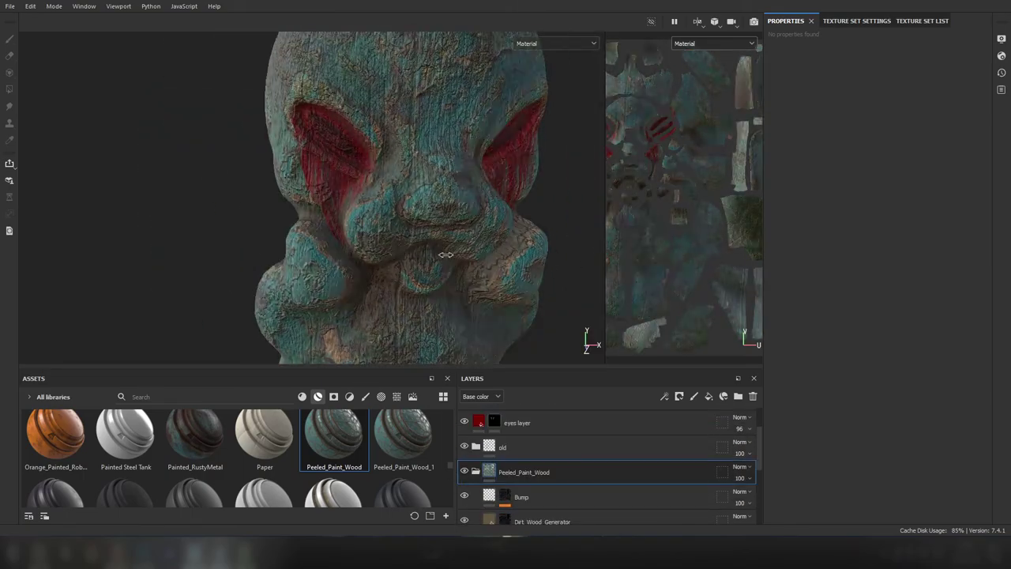
- Inspect the Bump layer's mask effects: Cells 1, Blur and the Peeled fill
click(505, 496)
click(531, 466)
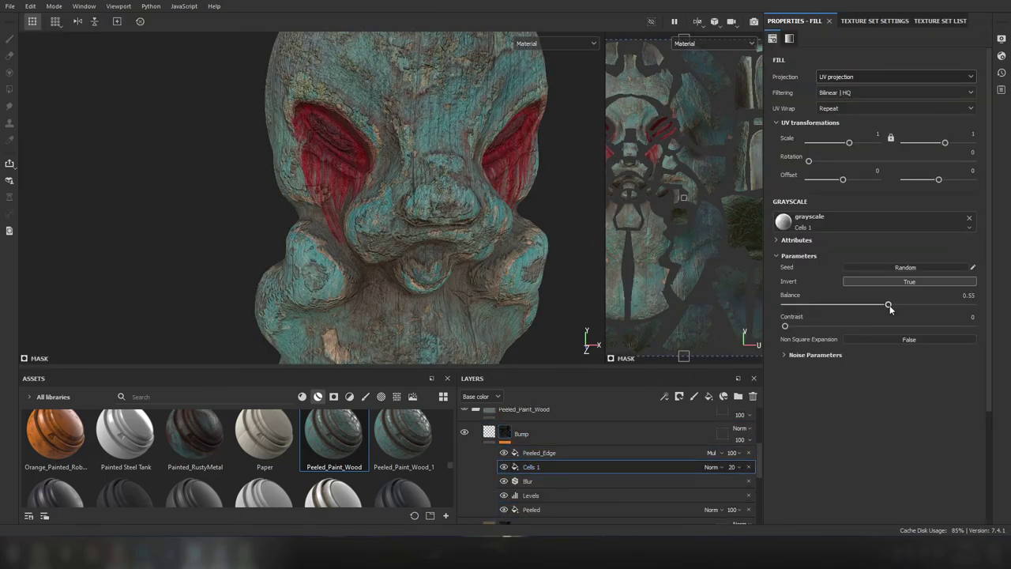
click(543, 481)
click(531, 510)
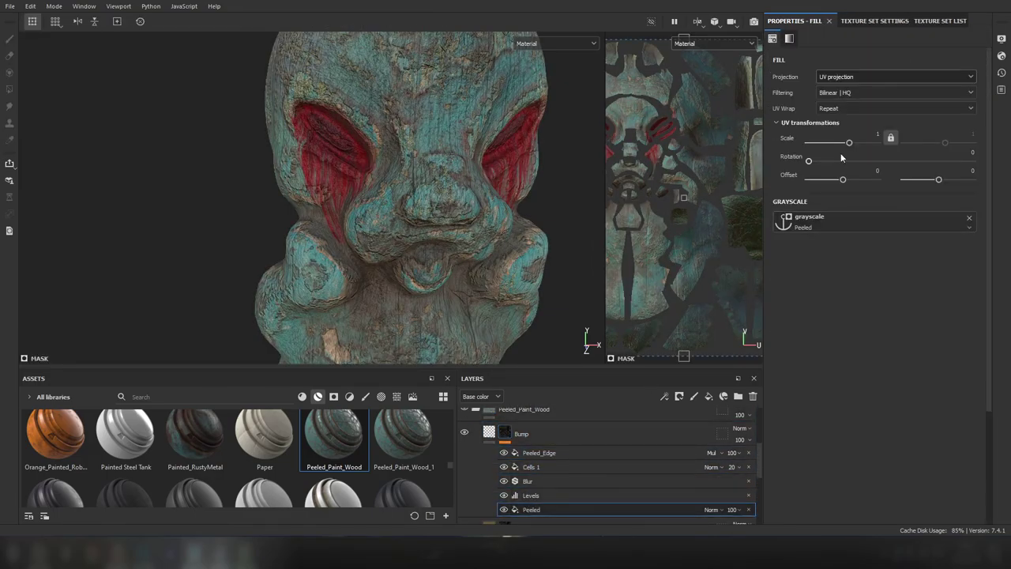
click(504, 434)
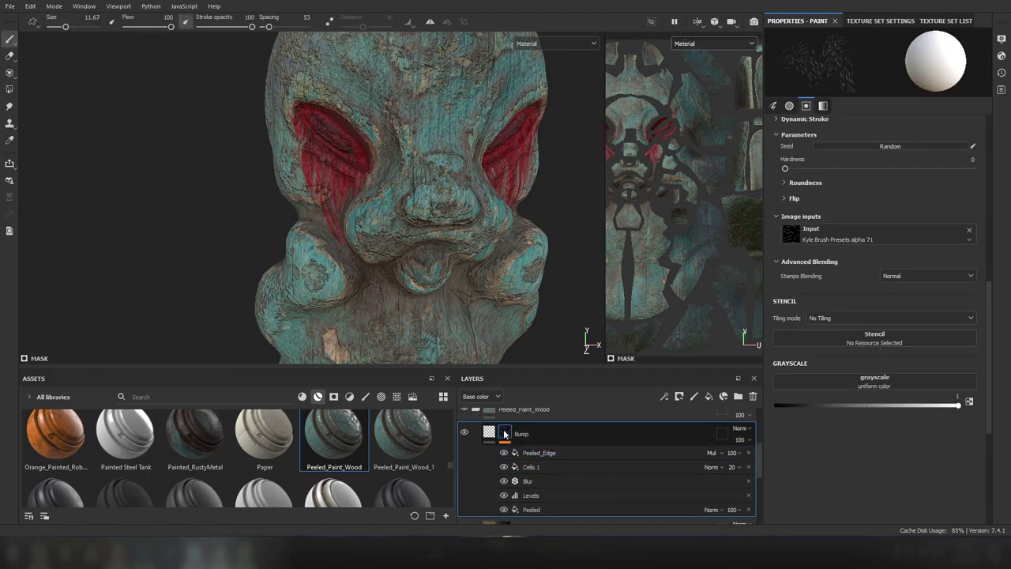
click(535, 466)
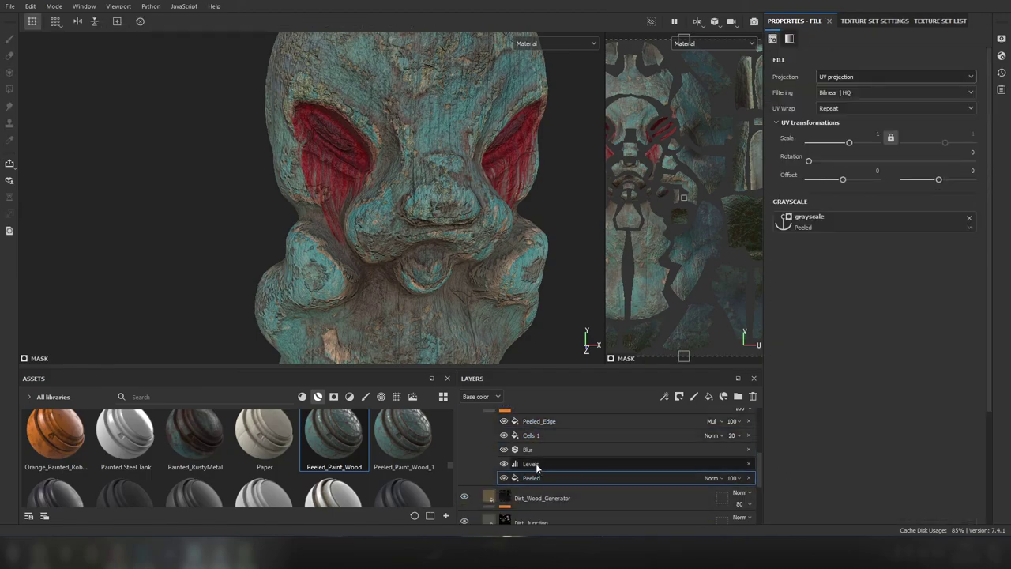
- Frame the whole bunny in the viewport and collapse the Peeled_Paint_Wood group
key(f)
scroll(466, 467, up, 3)
click(475, 440)
scroll(366, 270, up, 3)
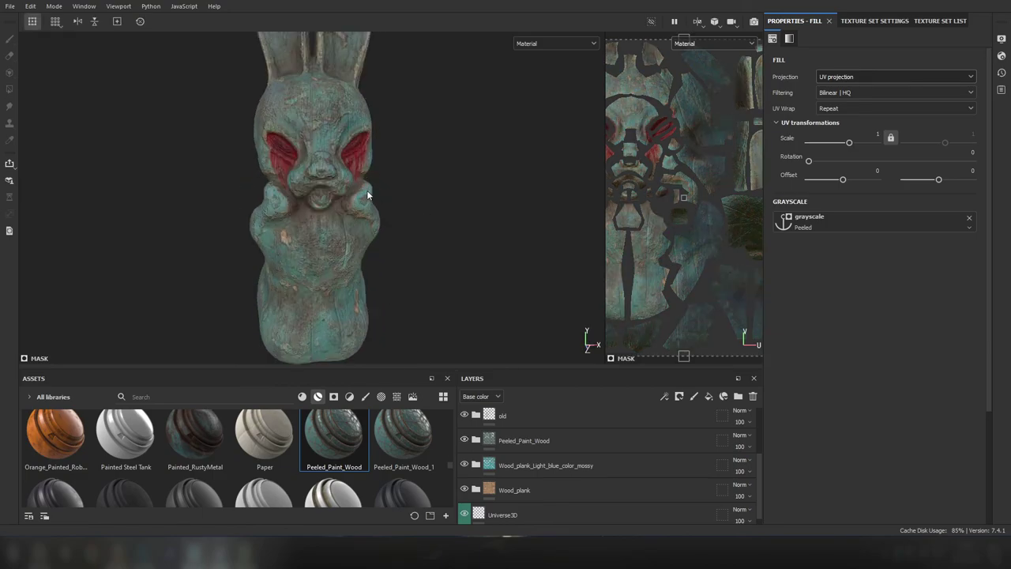
scroll(367, 190, down, 3)
scroll(605, 449, up, 3)
alt+drag(282, 252, 353, 227)
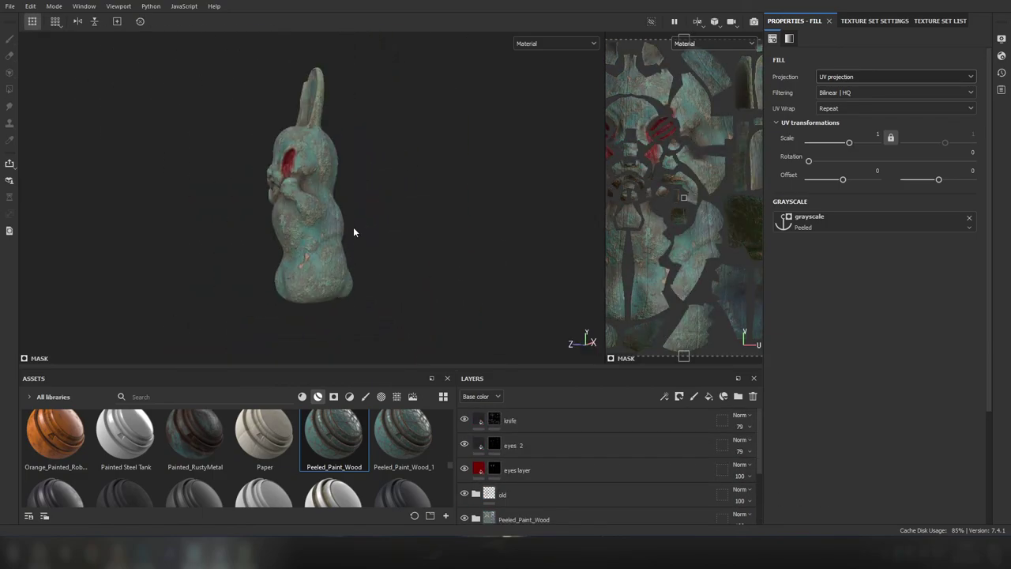
scroll(467, 495, down, 3)
scroll(468, 496, up, 3)
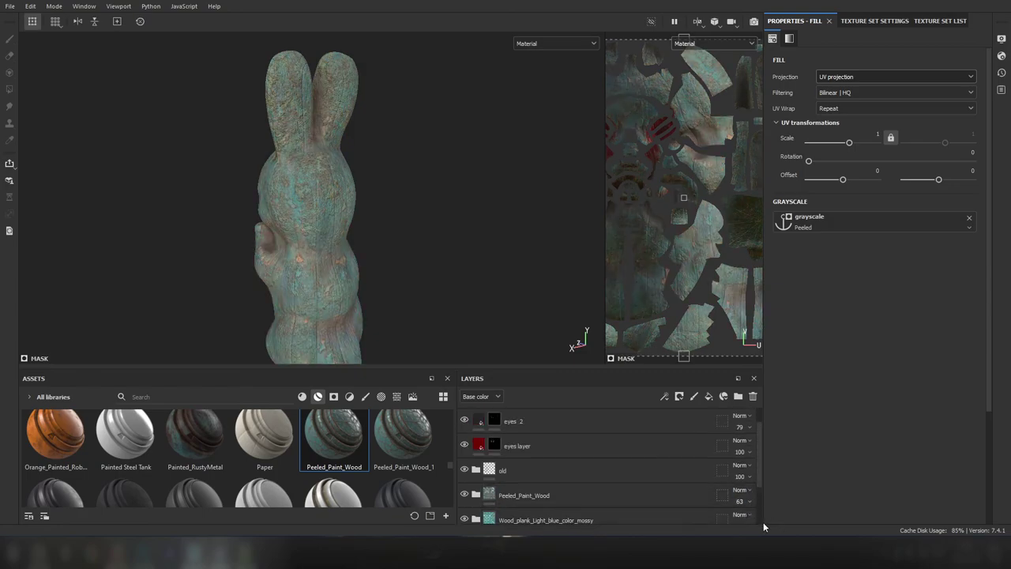
scroll(339, 153, up, 3)
mouse_move(339, 153)
alt+mouse_down()
mouse_move(437, 248)
mouse_move(371, 225)
alt+mouse_up()
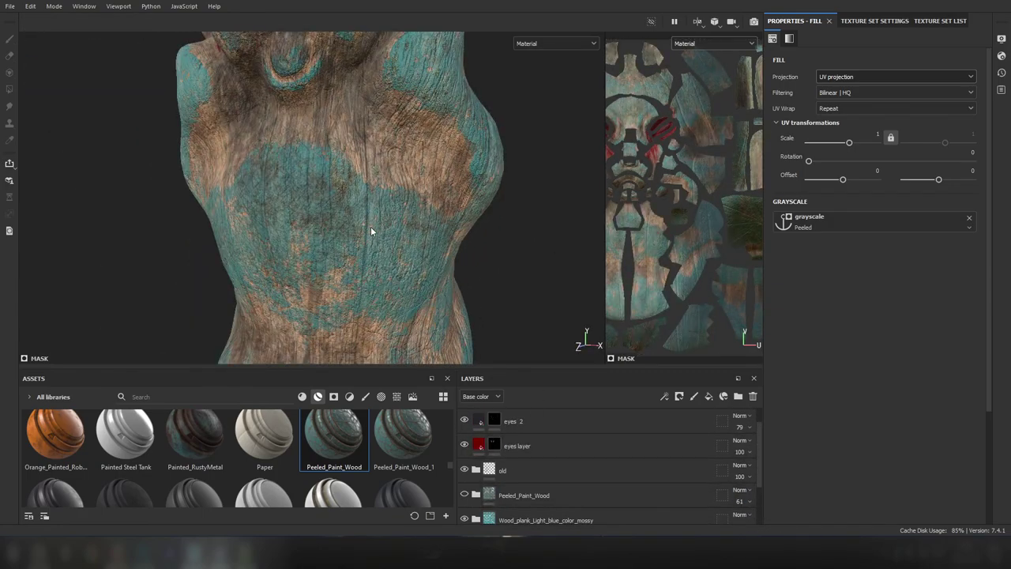
scroll(427, 272, down, 3)
scroll(419, 254, up, 3)
scroll(419, 254, down, 3)
scroll(463, 226, up, 3)
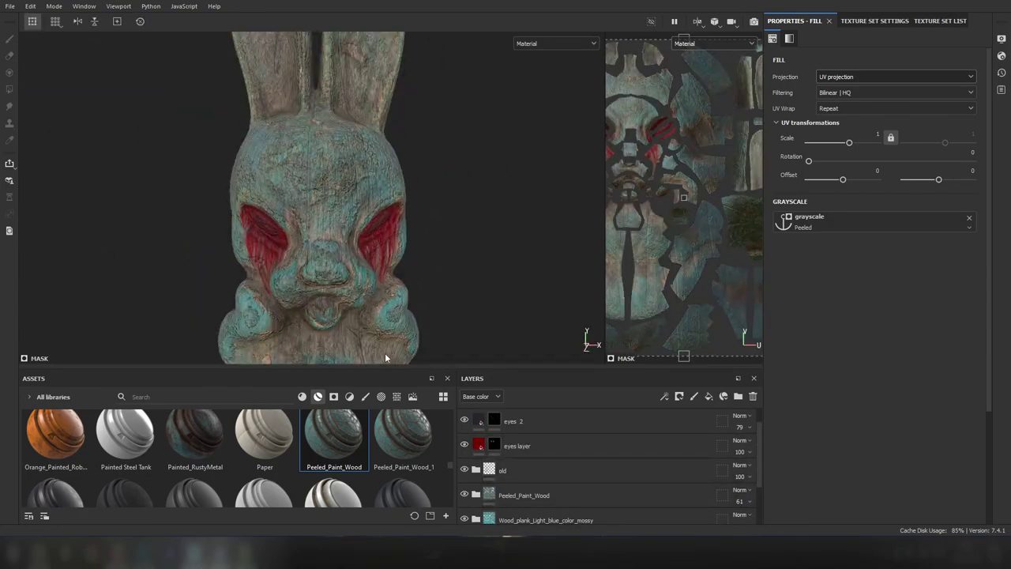
scroll(385, 352, up, 2)
scroll(381, 362, down, 4)
scroll(351, 229, up, 3)
scroll(281, 245, down, 2)
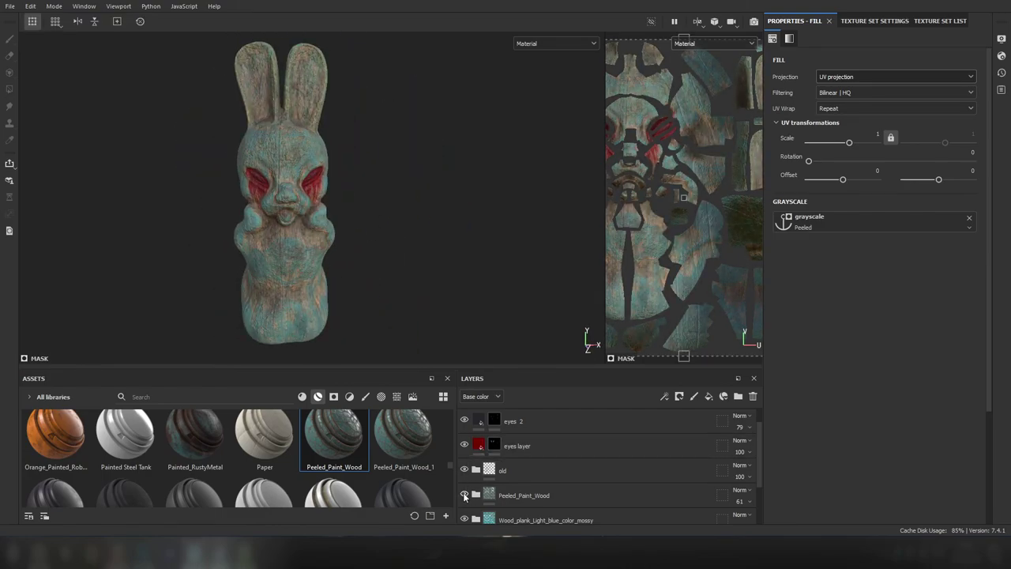
alt+drag(368, 268, 267, 259)
scroll(266, 259, up, 3)
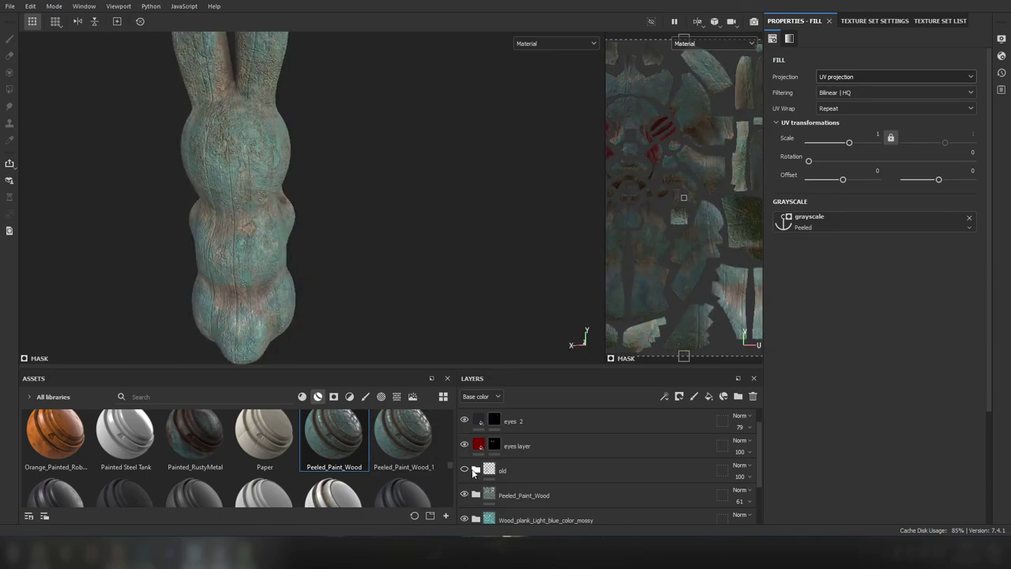
alt+drag(372, 261, 270, 261)
scroll(270, 261, up, 2)
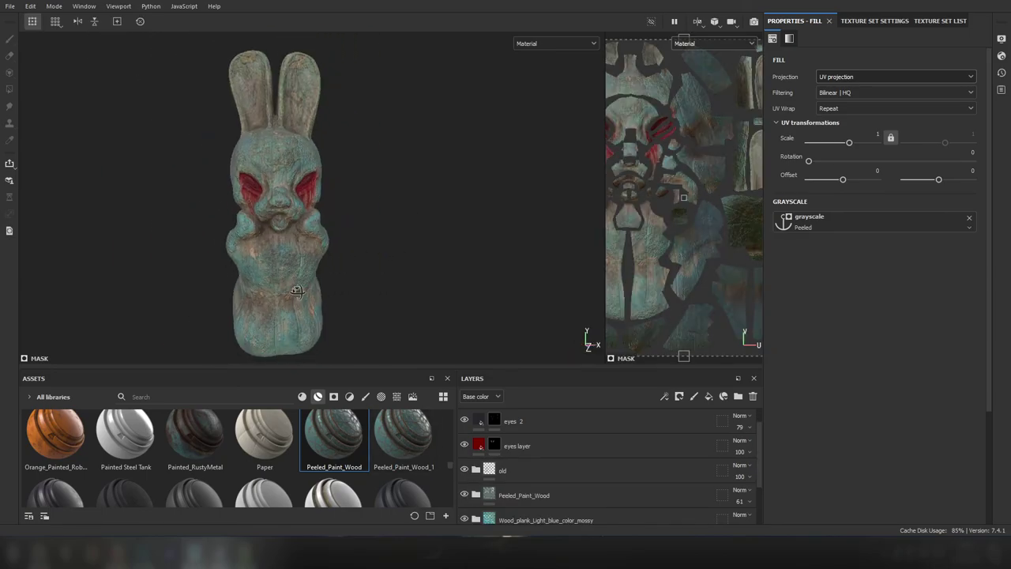
scroll(472, 458, down, 5)
scroll(466, 481, down, 1)
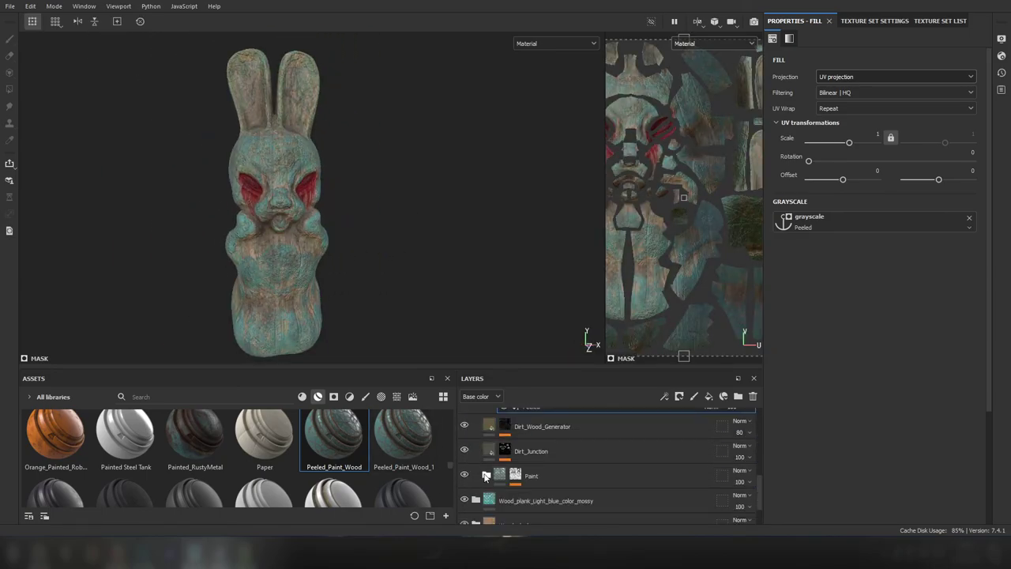
- Expand the Paint group, frame the bunny, and toggle a paint detail layer to compare
click(464, 440)
scroll(283, 285, up, 4)
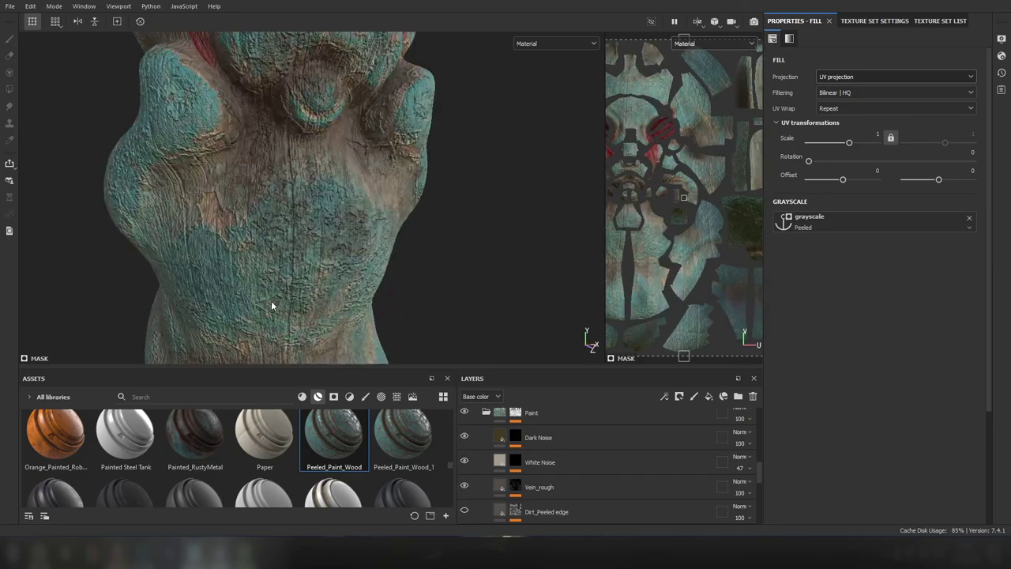
scroll(481, 487, down, 1)
scroll(288, 274, down, 5)
scroll(288, 275, up, 5)
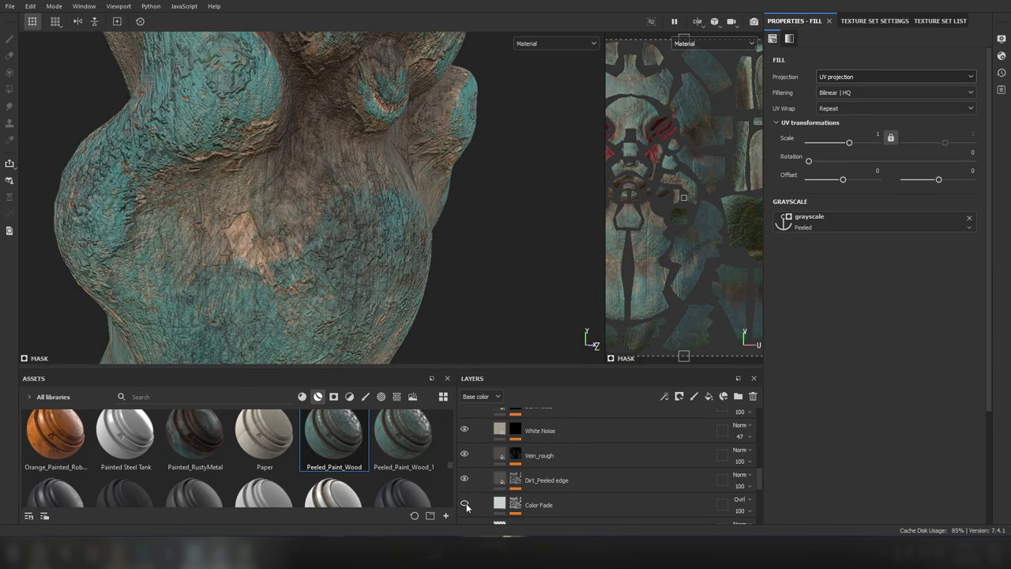
scroll(466, 490, down, 2)
key(f)
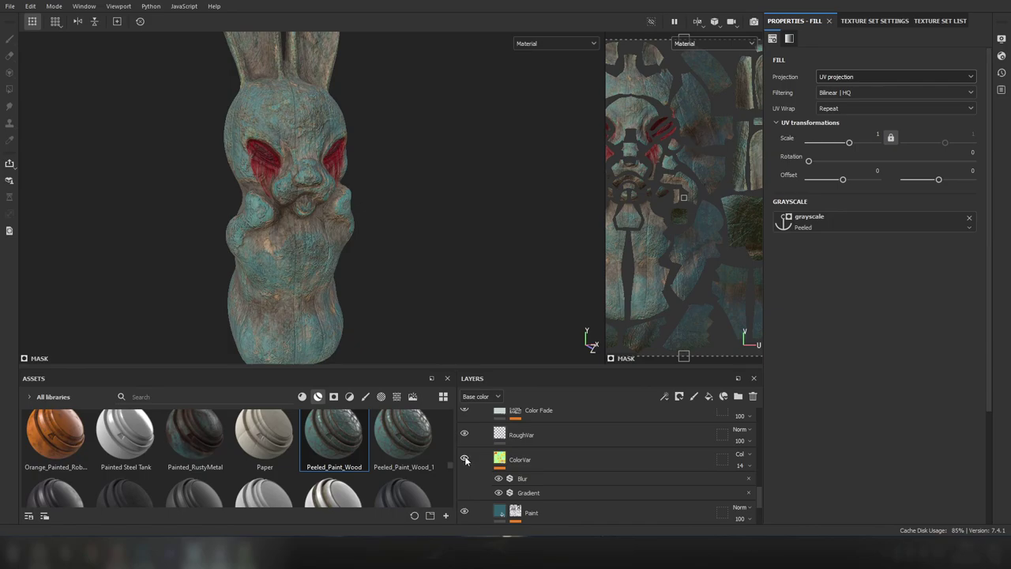
click(464, 481)
scroll(328, 266, down, 2)
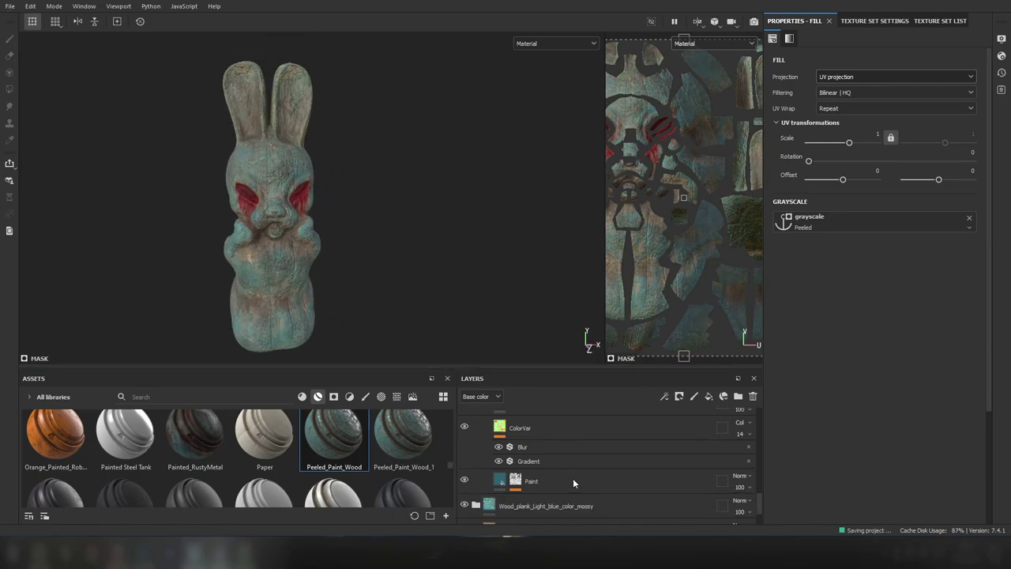
- Rename the Peeled_Paint_Wood group to Paint_Wood
click(464, 456)
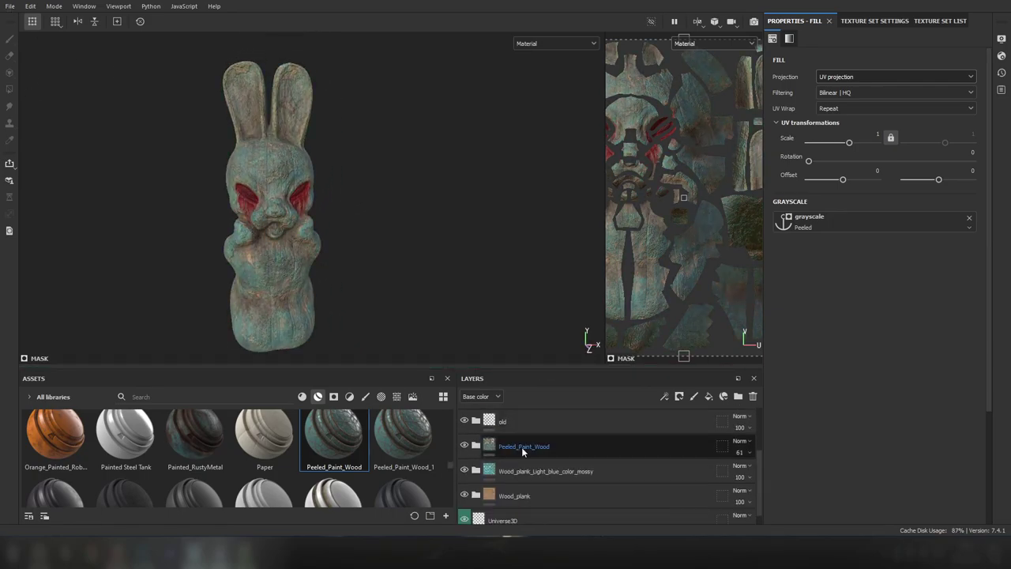
scroll(536, 473, up, 3)
scroll(285, 362, up, 2)
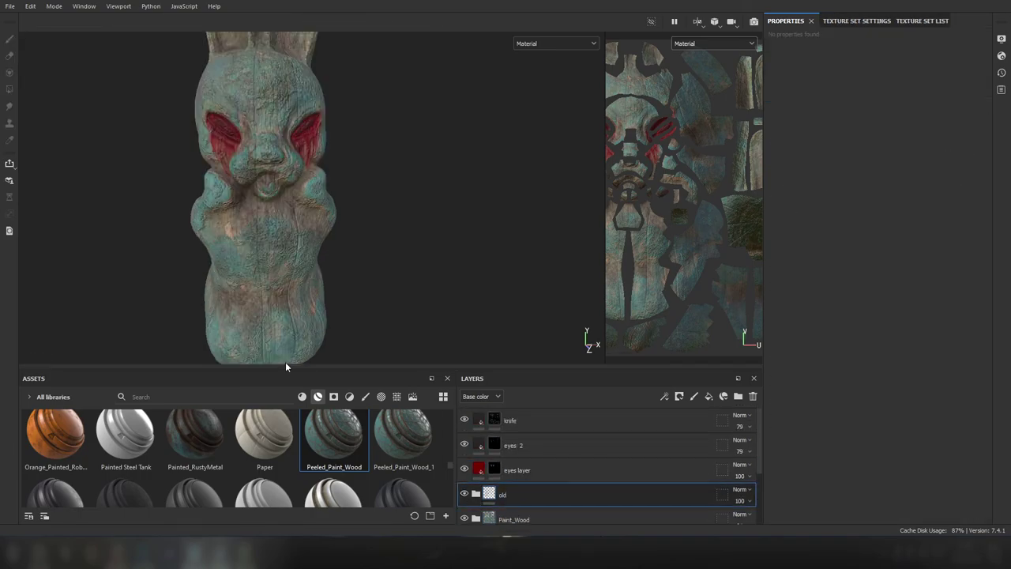
scroll(256, 293, down, 2)
scroll(256, 293, up, 4)
scroll(325, 177, down, 3)
- Check the metallic channel with the mossy wood group toggled, then select the knife layer's fill
key(c)
key(c)
key(c)
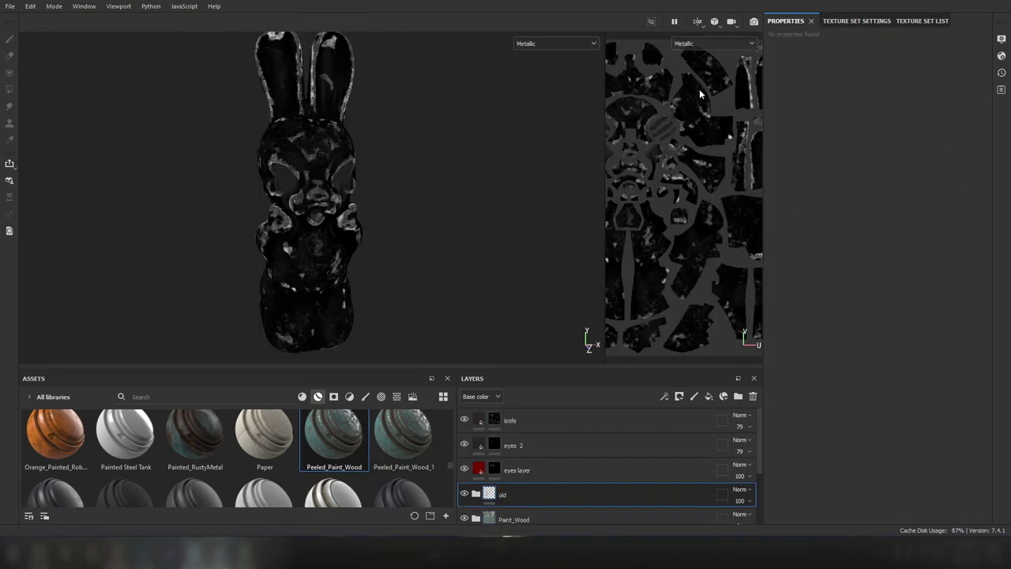
scroll(471, 464, down, 2)
click(465, 480)
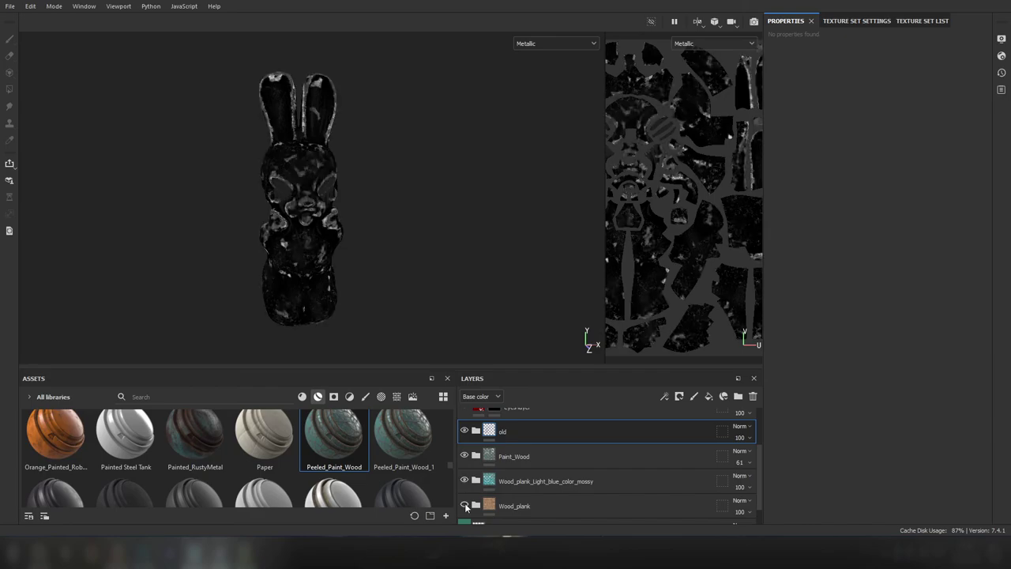
scroll(316, 198, up, 3)
scroll(465, 458, up, 3)
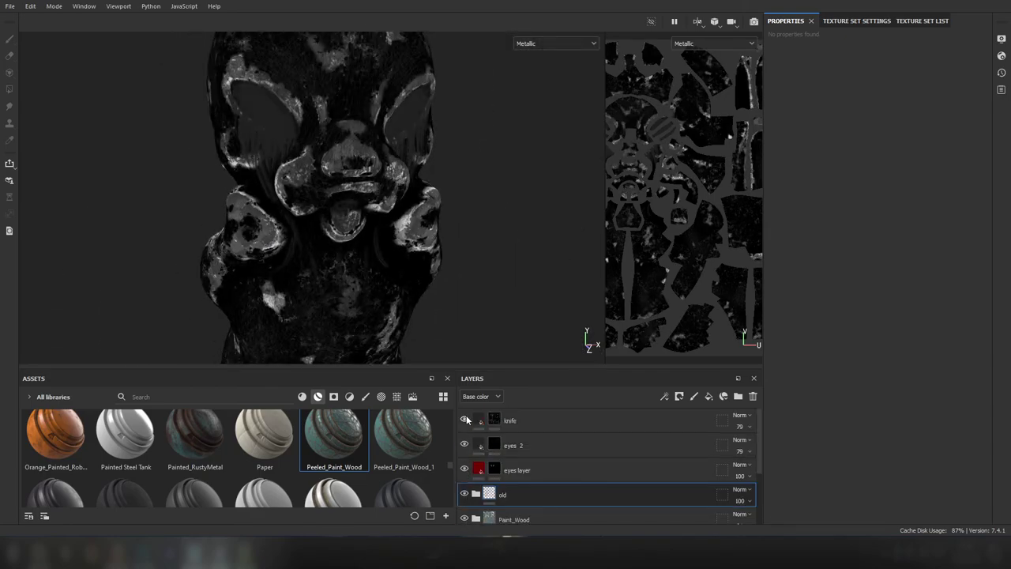
click(478, 419)
key(m)
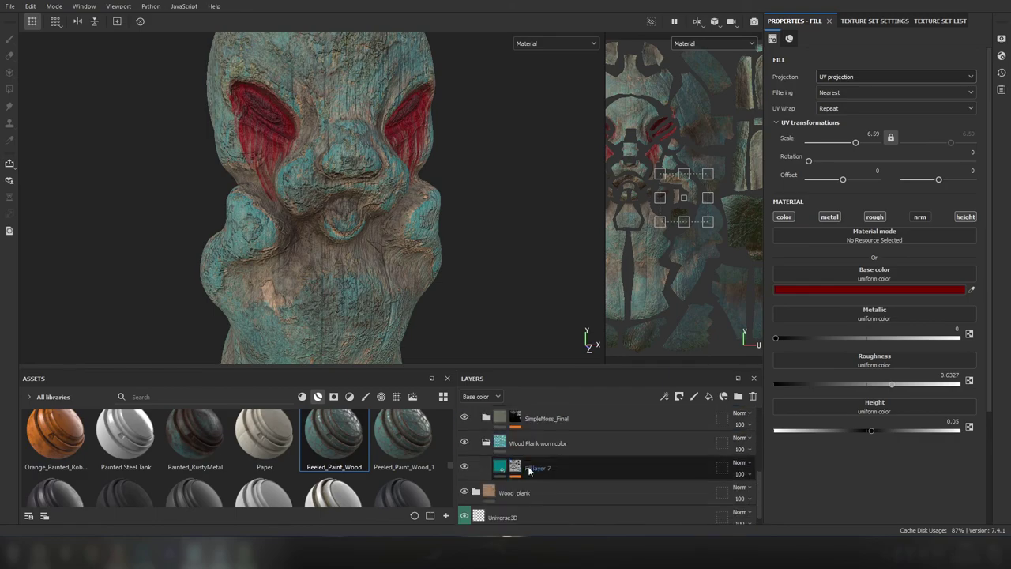
scroll(494, 466, up, 1)
- Collapse the Wood Plank worn color group and select Fill layer 7 under the metallic view
click(486, 474)
key(m)
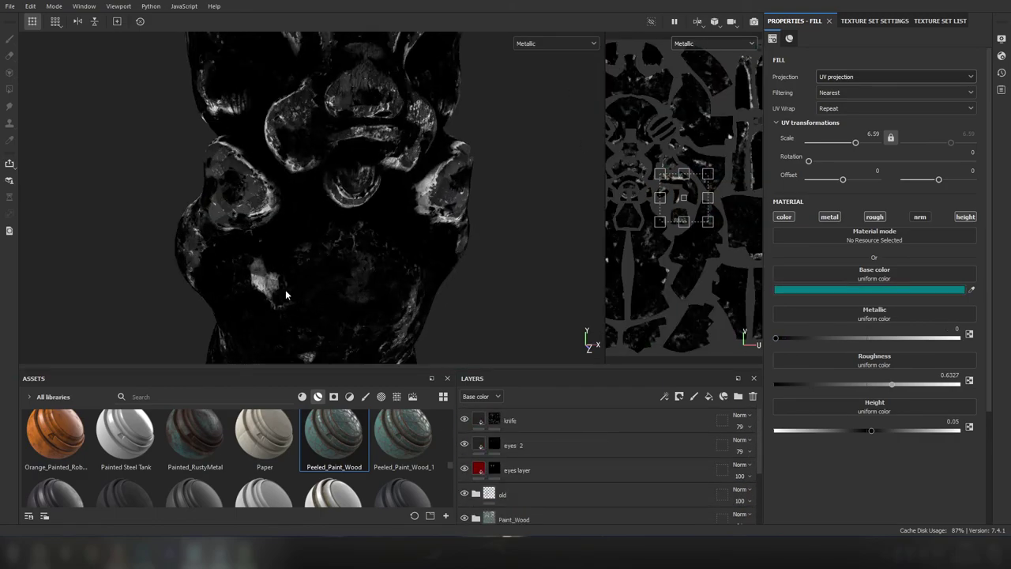
click(465, 487)
click(465, 488)
scroll(537, 466, down, 3)
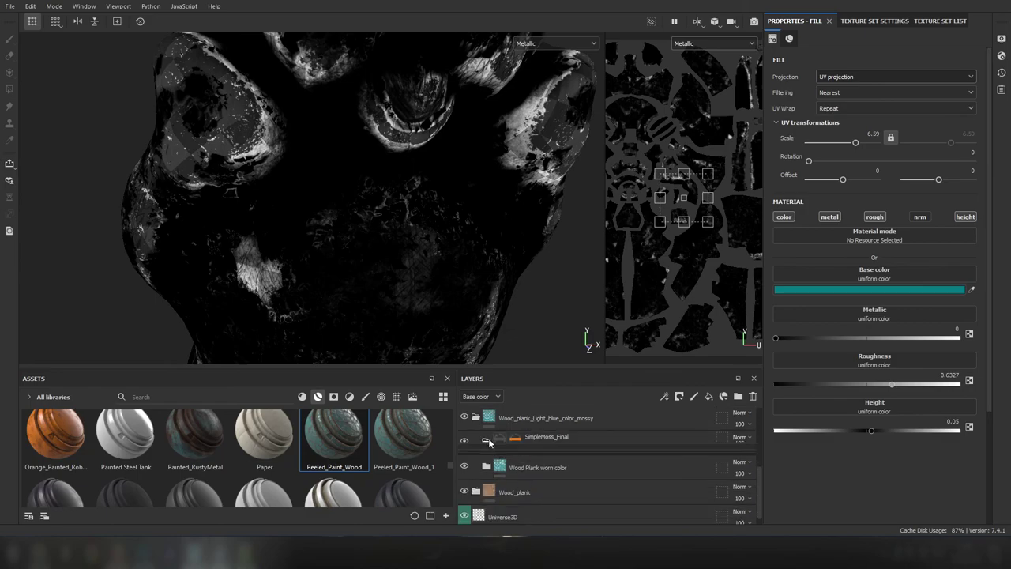
click(500, 459)
scroll(500, 460, up, 2)
click(502, 483)
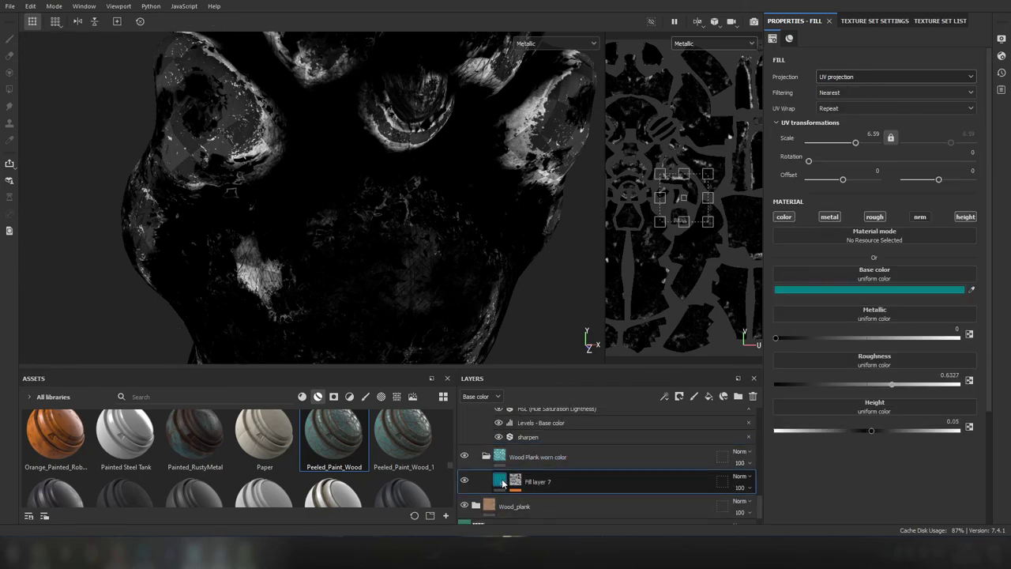
click(465, 499)
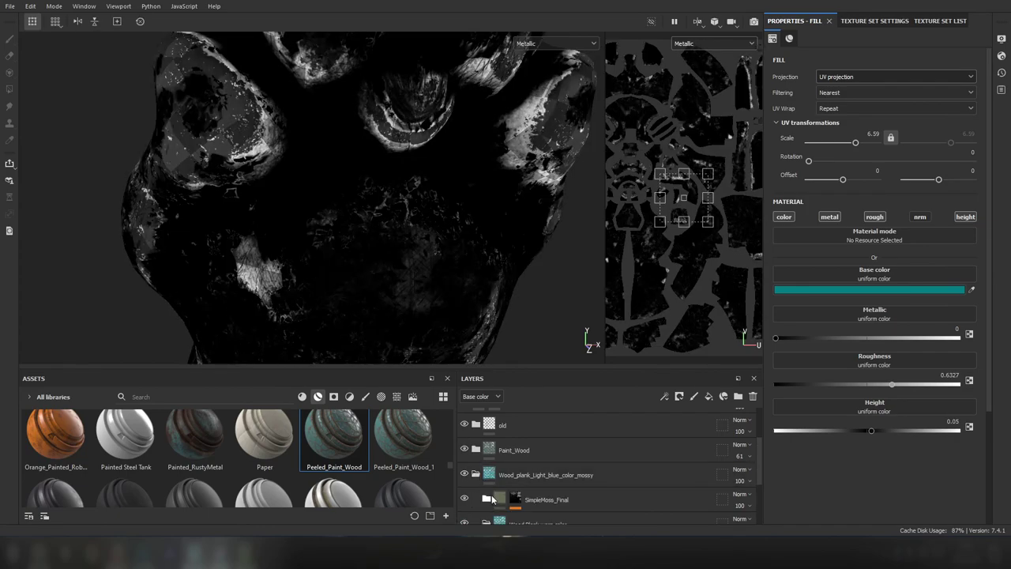
scroll(492, 499, down, 2)
- Inspect Fill layer 7's Dirt generator mask while cycling viewport channels, then return to Material view
click(515, 454)
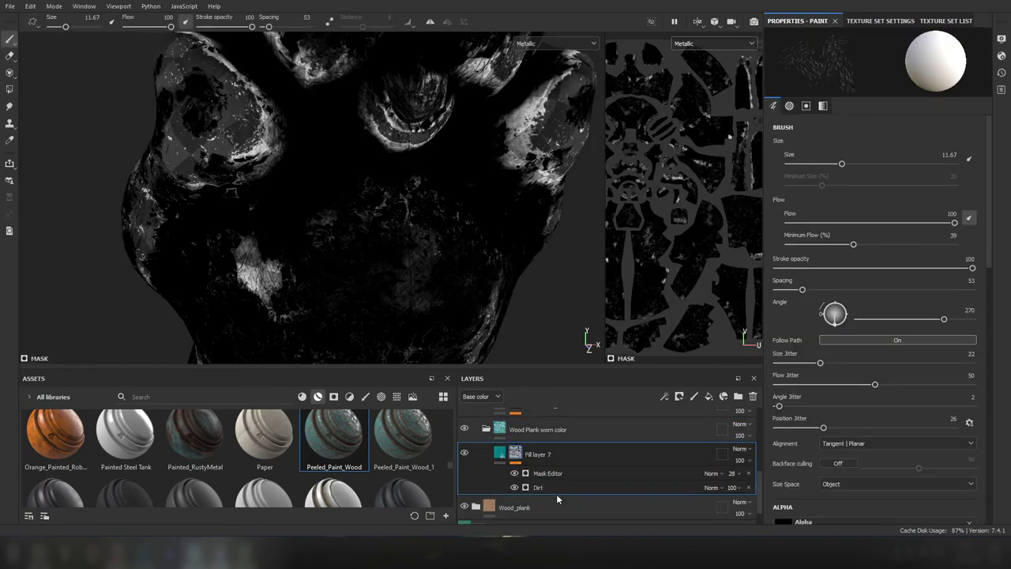
click(557, 490)
scroll(280, 272, down, 2)
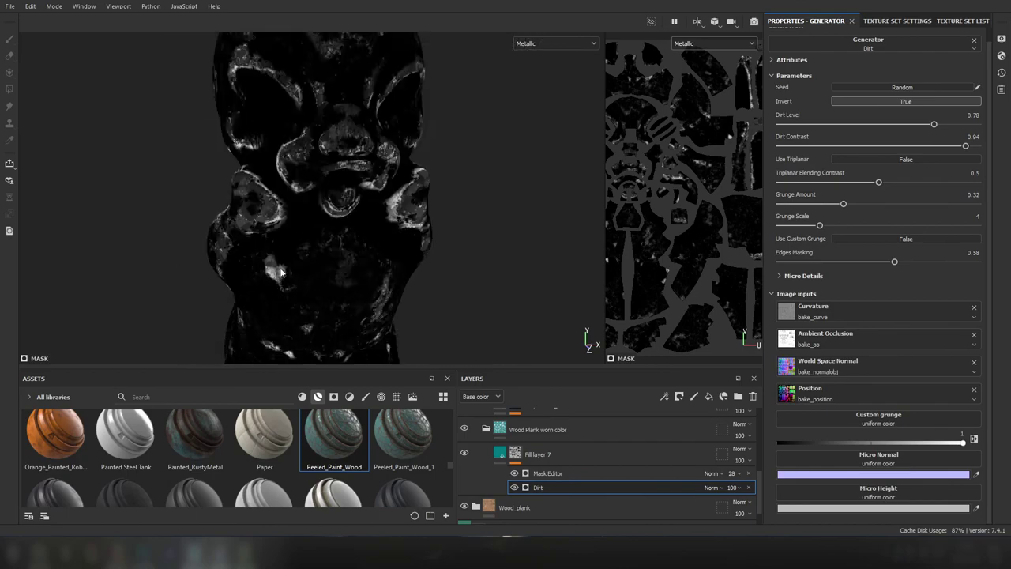
key(c)
scroll(267, 231, up, 3)
key(f)
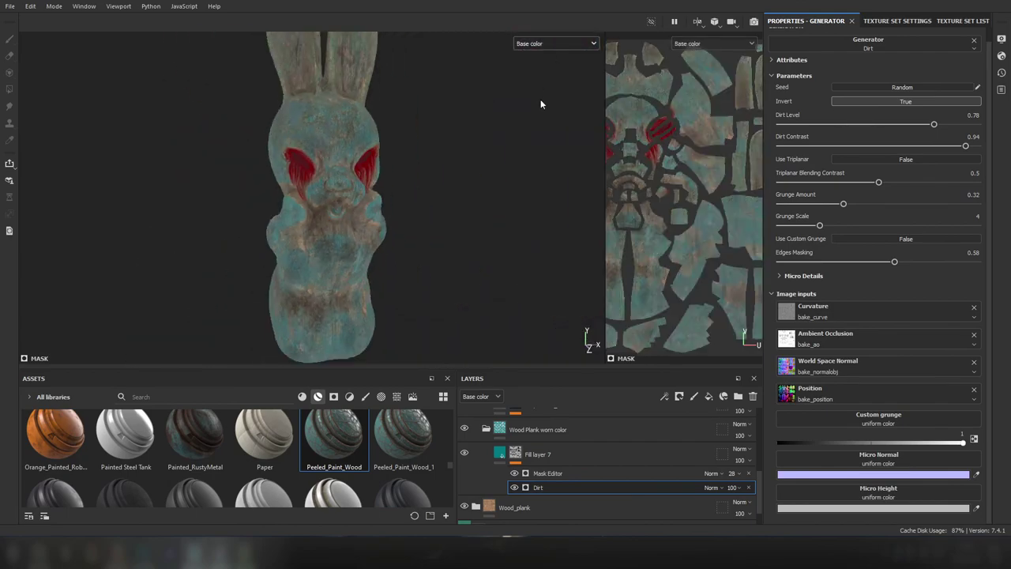
key(c)
key(c)
key(c)
key(c)
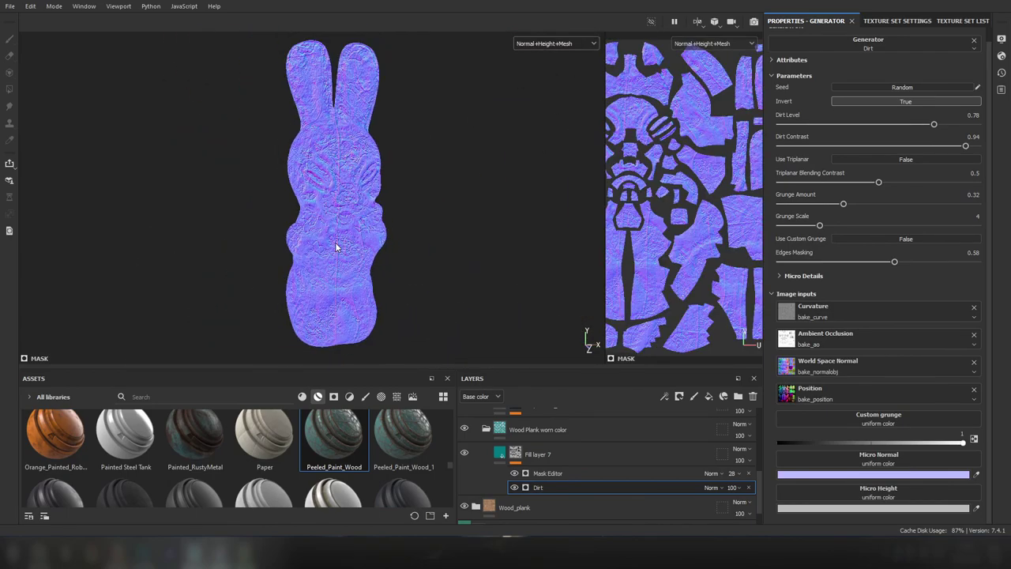
key(m)
- Add a new Fill layer 8 at the top of the layer stack
scroll(326, 254, up, 3)
scroll(325, 254, up, 2)
scroll(332, 458, down, 4)
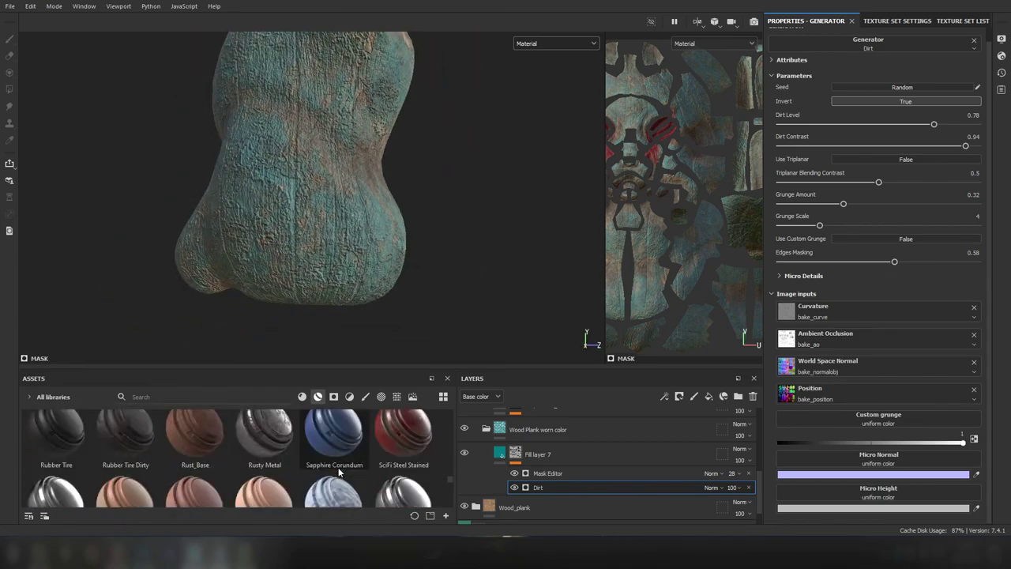
scroll(559, 496, up, 2)
click(730, 396)
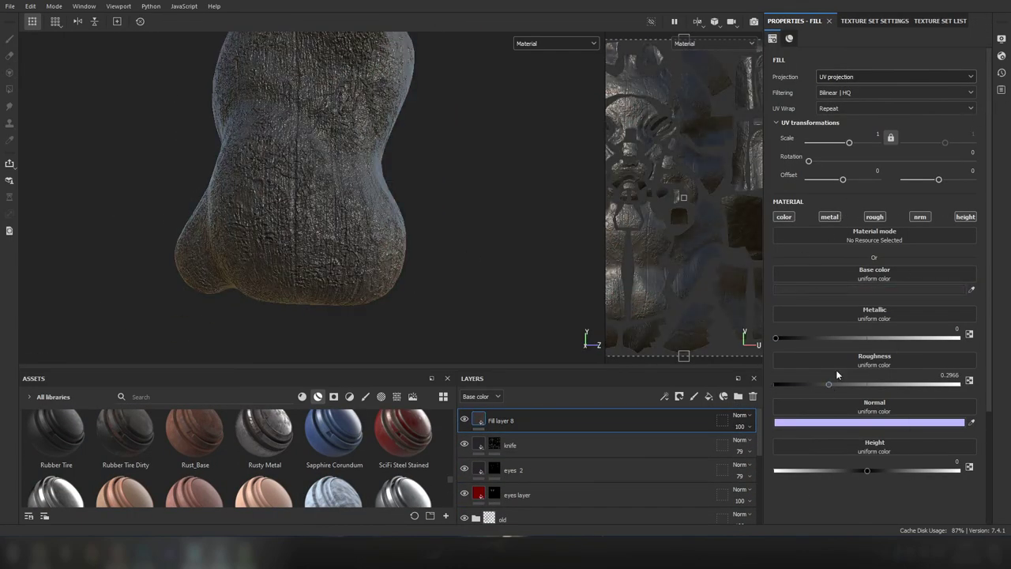
- Raise Fill layer 8's roughness to about 0.94, add a black mask, and load the Dirt 1 brush
drag(836, 388, 948, 387)
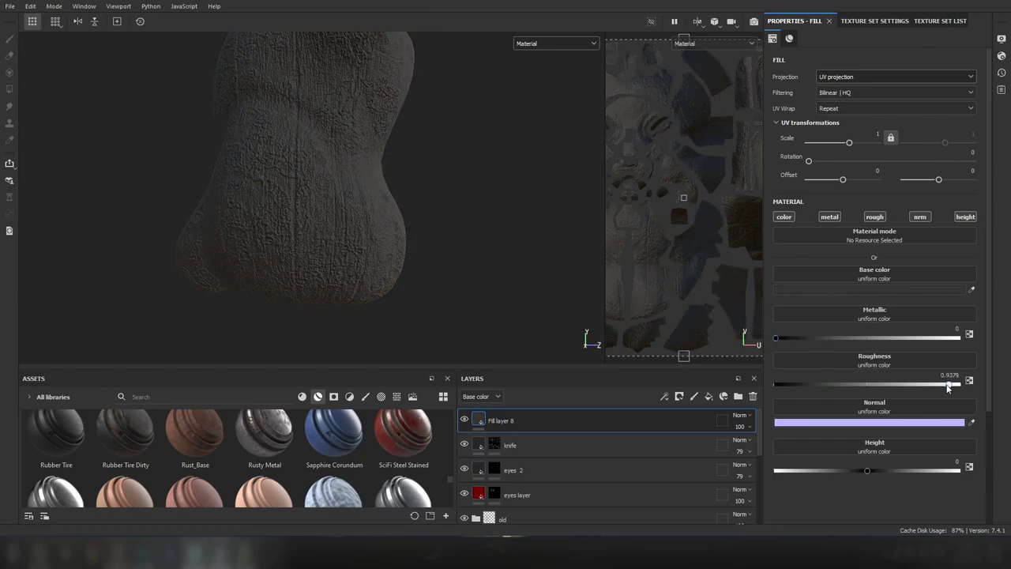
click(679, 397)
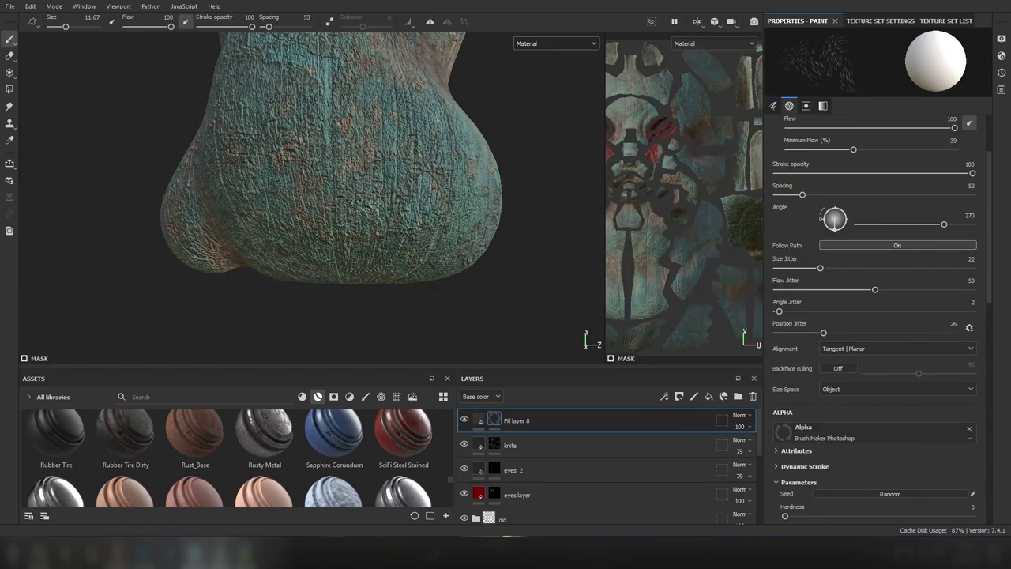
click(365, 396)
click(198, 396)
text(dirt)
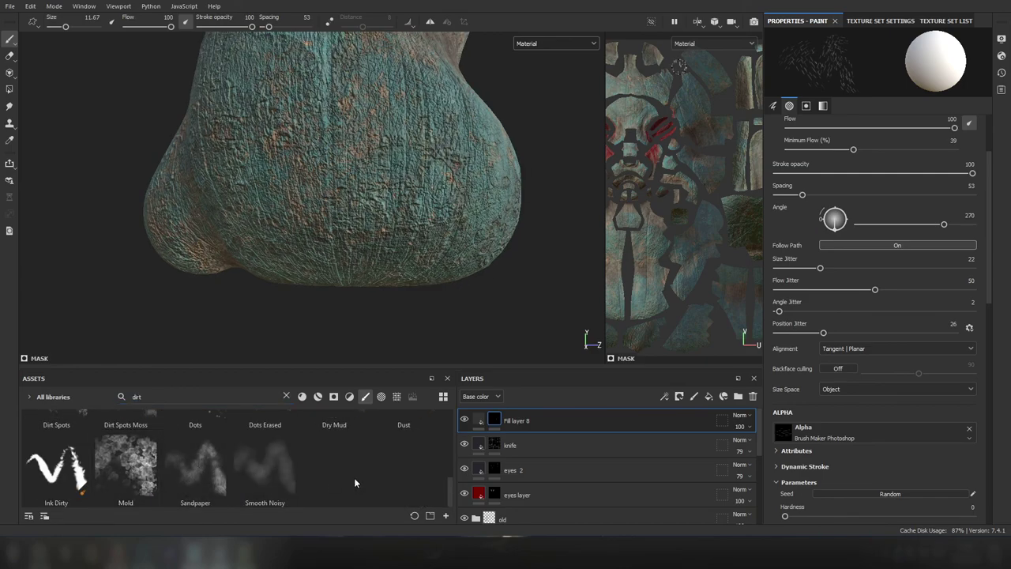
scroll(272, 485, up, 3)
click(118, 494)
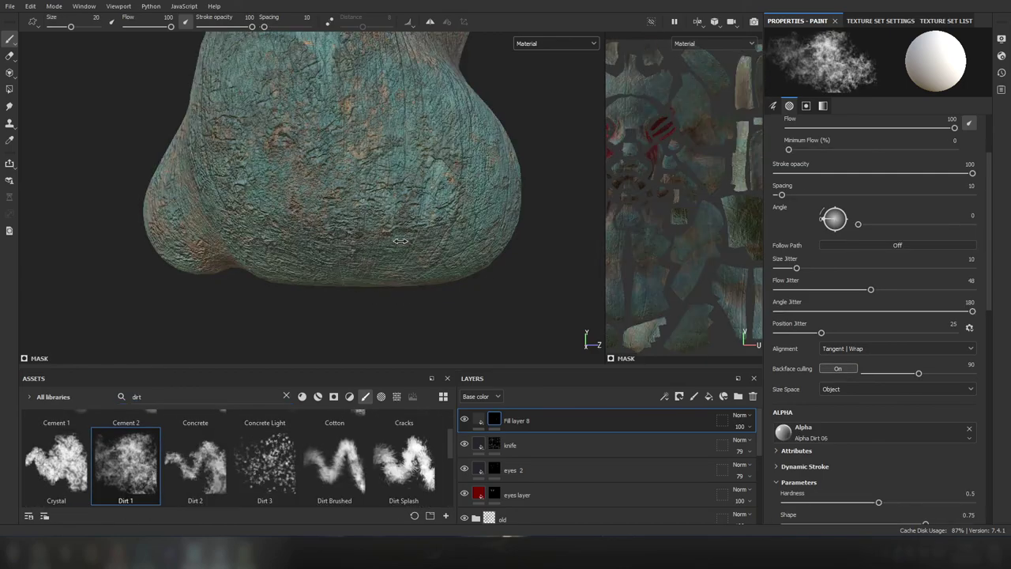
- Check Fill layer 8's fill settings, return to its mask, and orbit the bunny to a front view
mouse_move(442, 265)
alt+mouse_down()
mouse_move(462, 238)
mouse_move(263, 320)
alt+mouse_up()
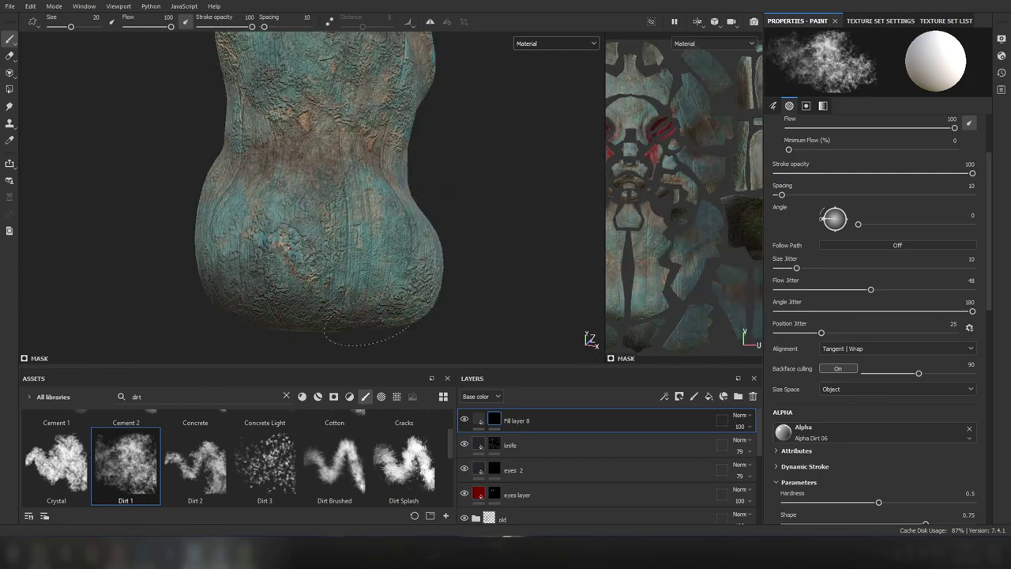
click(478, 420)
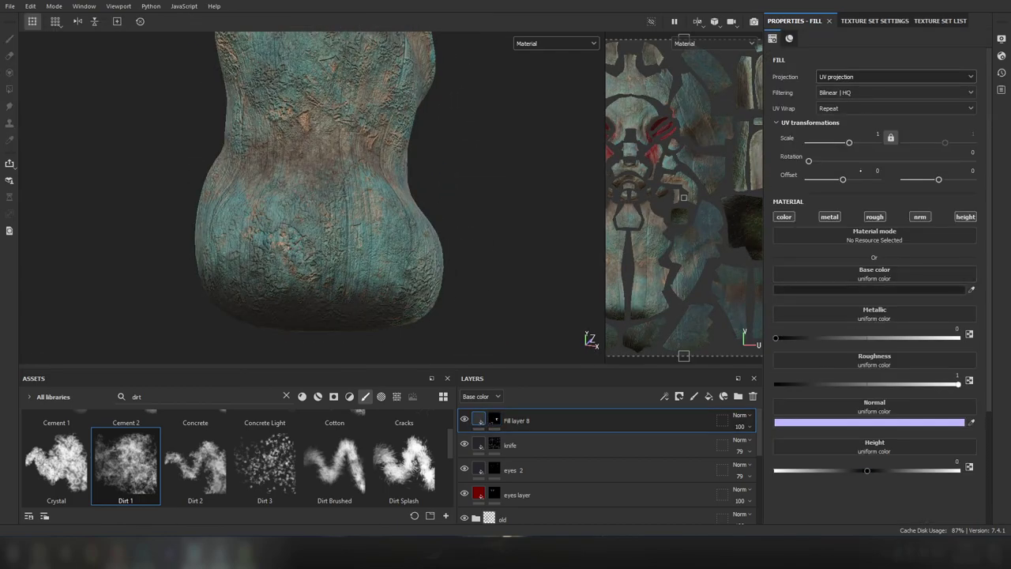
click(494, 420)
alt+drag(377, 256, 348, 245)
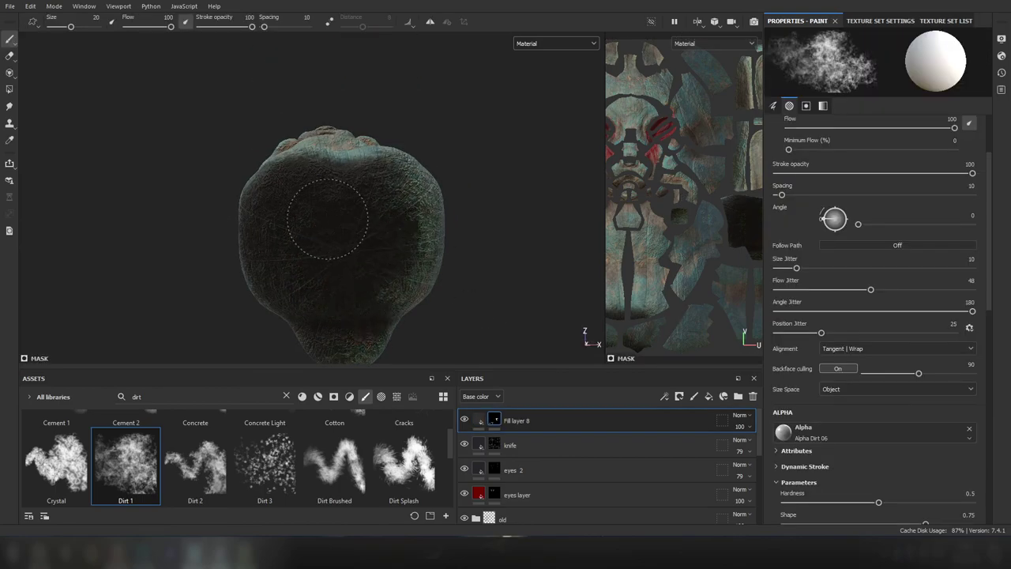
mouse_move(327, 218)
alt+mouse_down()
mouse_move(463, 255)
mouse_move(291, 286)
alt+mouse_up()
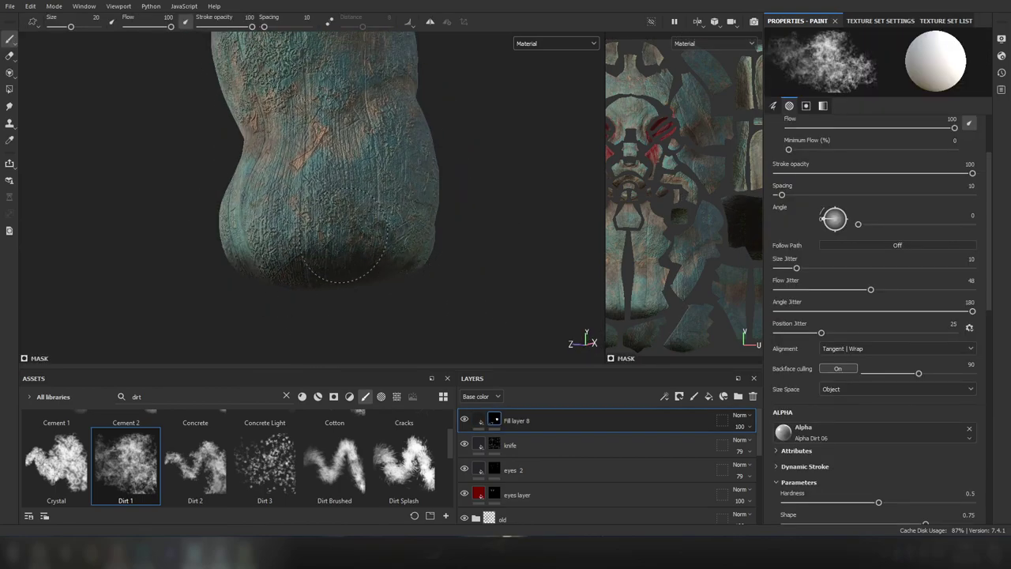
mouse_move(344, 247)
alt+mouse_down()
mouse_move(492, 263)
mouse_move(361, 237)
mouse_move(474, 256)
mouse_move(467, 271)
mouse_move(530, 285)
alt+mouse_up()
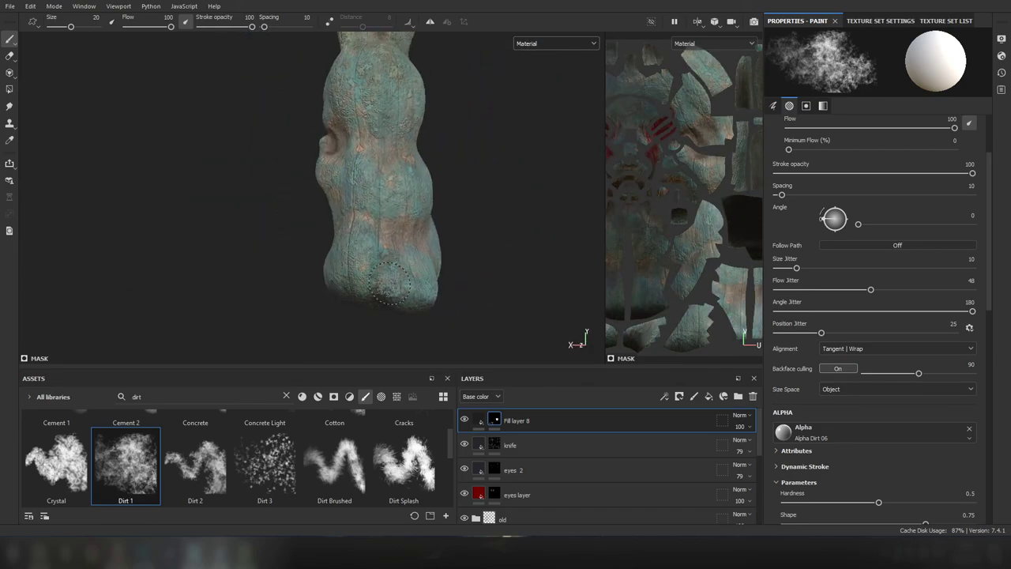
mouse_move(388, 282)
alt+mouse_down()
mouse_move(429, 282)
mouse_move(430, 303)
alt+mouse_up()
mouse_move(367, 255)
alt+mouse_down()
mouse_move(327, 263)
mouse_move(456, 280)
alt+mouse_up()
mouse_move(437, 278)
alt+mouse_down()
mouse_move(422, 293)
mouse_move(326, 288)
alt+mouse_up()
scroll(356, 294, down, 5)
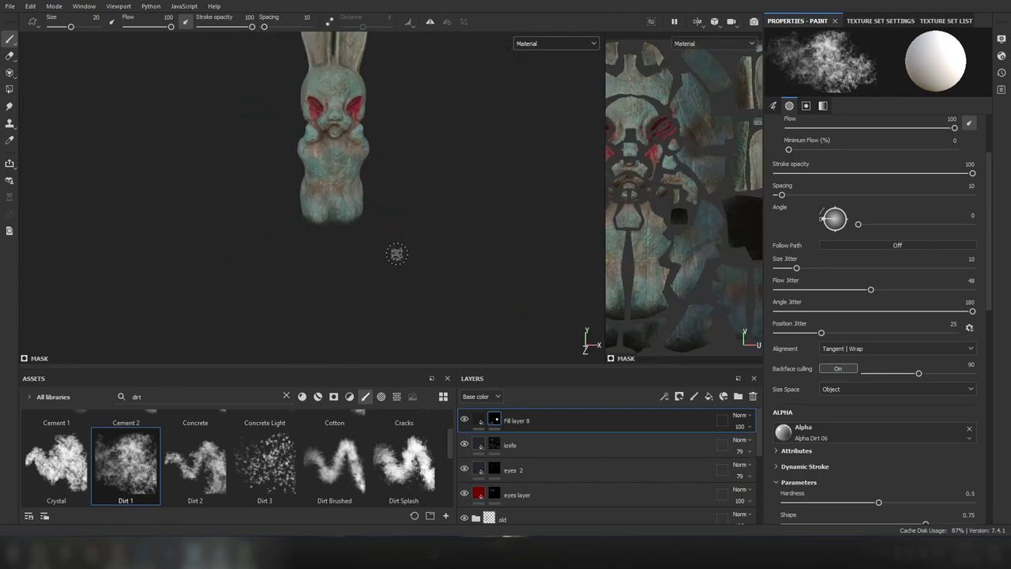
mouse_move(395, 253)
alt+mouse_down()
mouse_move(485, 343)
mouse_move(571, 367)
mouse_move(366, 402)
alt+mouse_up()
key(Tab)
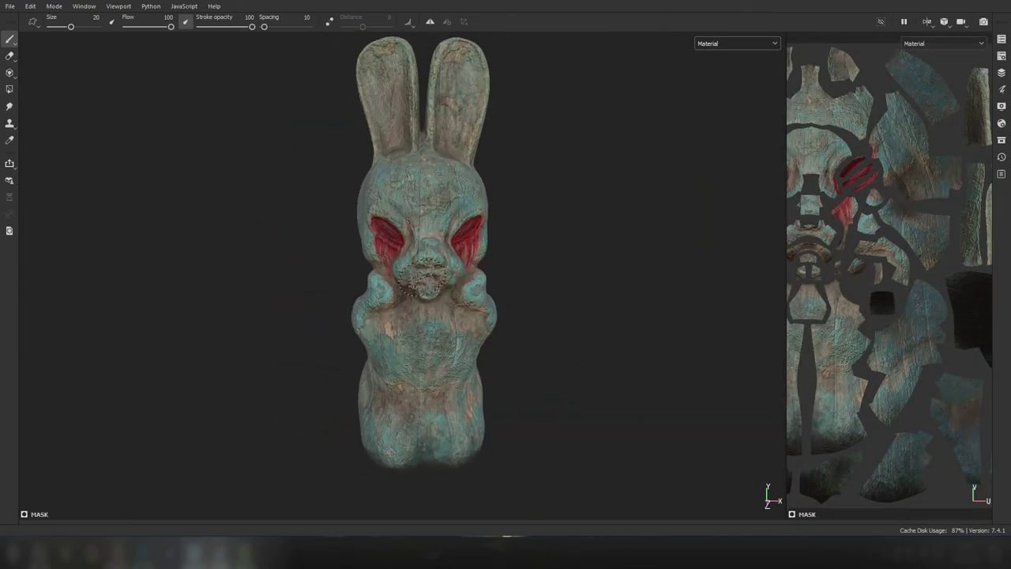
scroll(439, 343, up, 1)
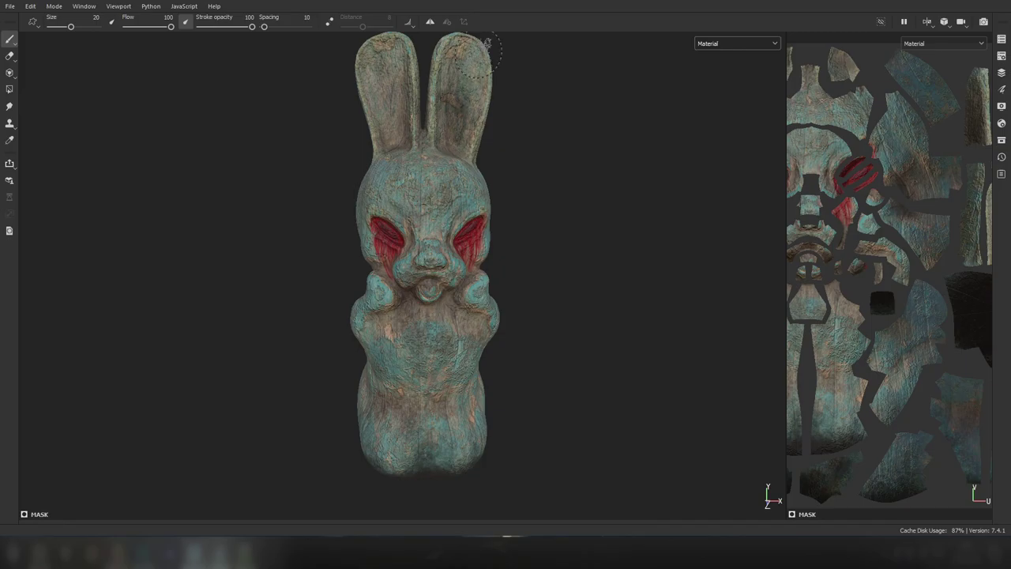
scroll(399, 183, up, 5)
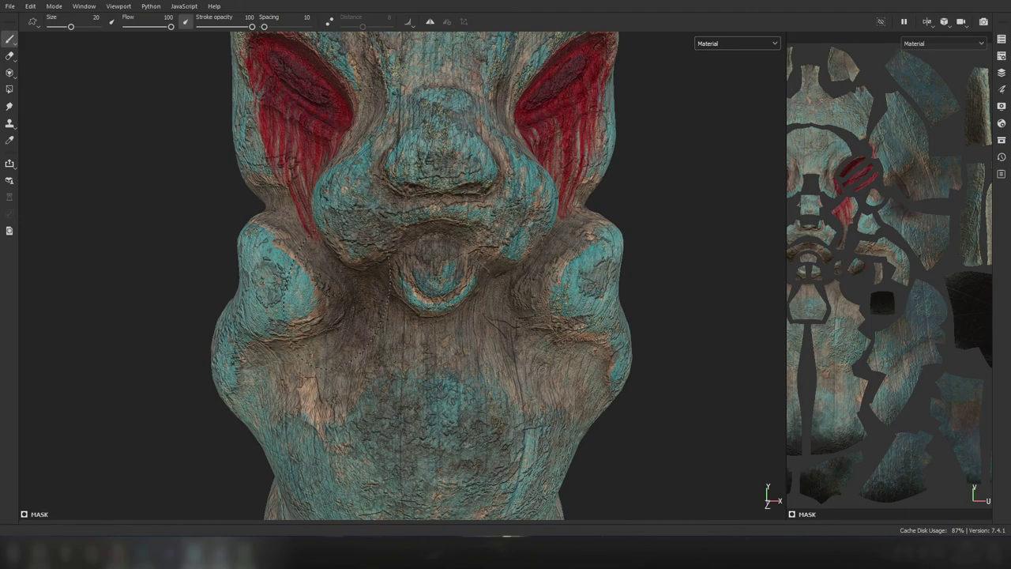
scroll(403, 276, up, 2)
scroll(403, 276, down, 8)
scroll(506, 198, up, 2)
scroll(506, 197, up, 5)
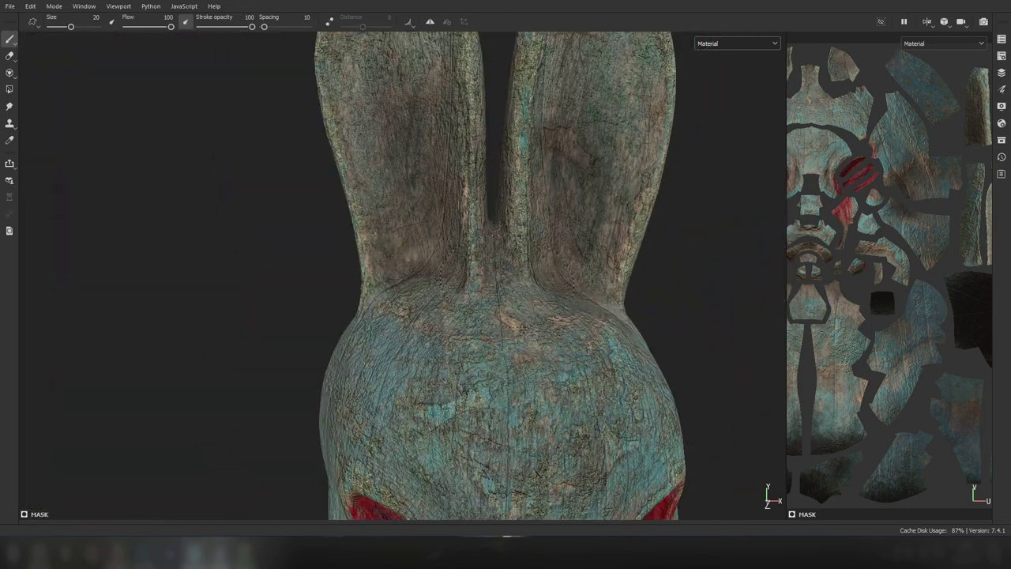
scroll(661, 366, down, 5)
scroll(661, 366, up, 5)
alt+drag(662, 366, 525, 307)
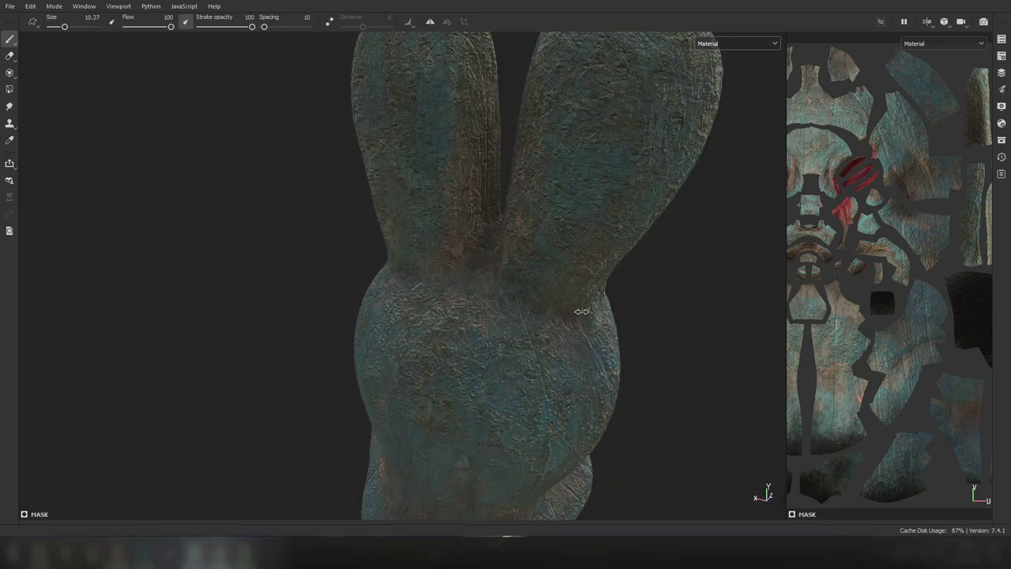
scroll(614, 293, down, 5)
scroll(614, 293, up, 5)
alt+drag(613, 293, 619, 327)
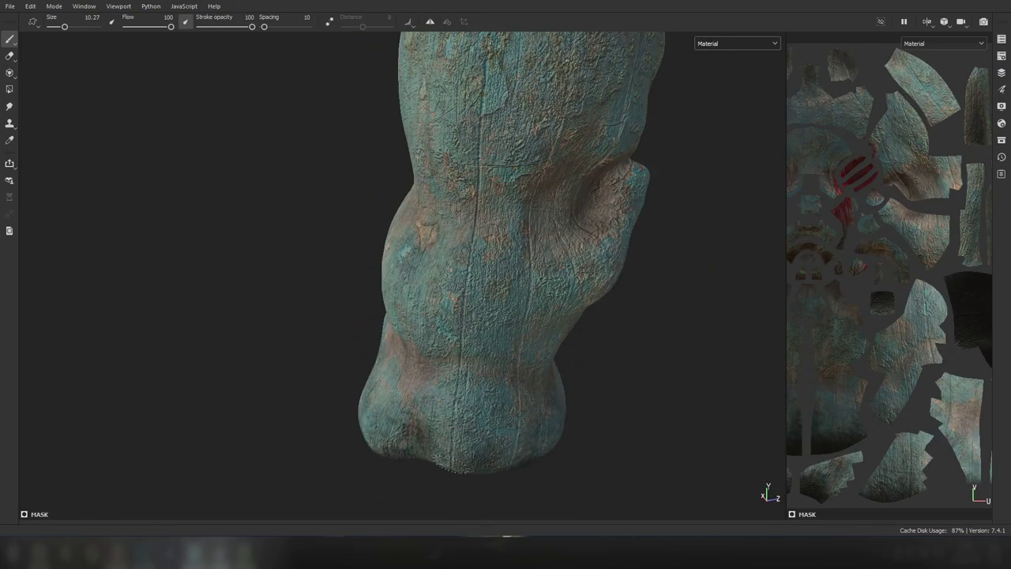
mouse_move(393, 421)
alt+mouse_down()
mouse_move(564, 332)
mouse_move(691, 338)
alt+mouse_up()
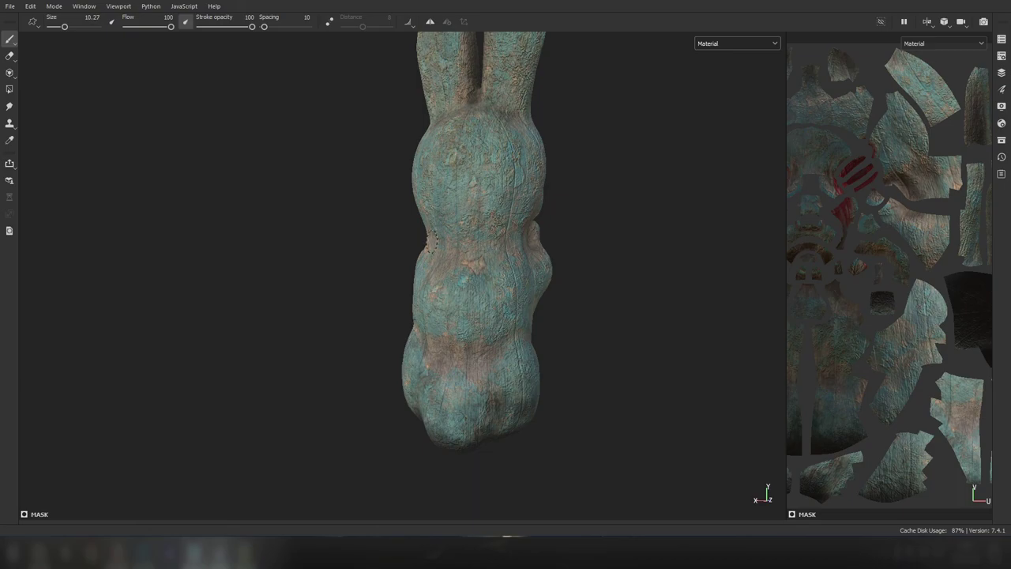
scroll(431, 240, down, 5)
mouse_move(431, 241)
alt+mouse_down()
mouse_move(707, 347)
mouse_move(659, 324)
alt+mouse_up()
alt+drag(506, 261, 632, 285)
scroll(609, 276, down, 5)
scroll(609, 275, up, 5)
mouse_move(569, 340)
alt+mouse_down()
mouse_move(556, 344)
mouse_move(594, 343)
alt+mouse_up()
scroll(557, 345, down, 5)
scroll(585, 347, up, 5)
scroll(593, 343, down, 5)
scroll(483, 330, up, 5)
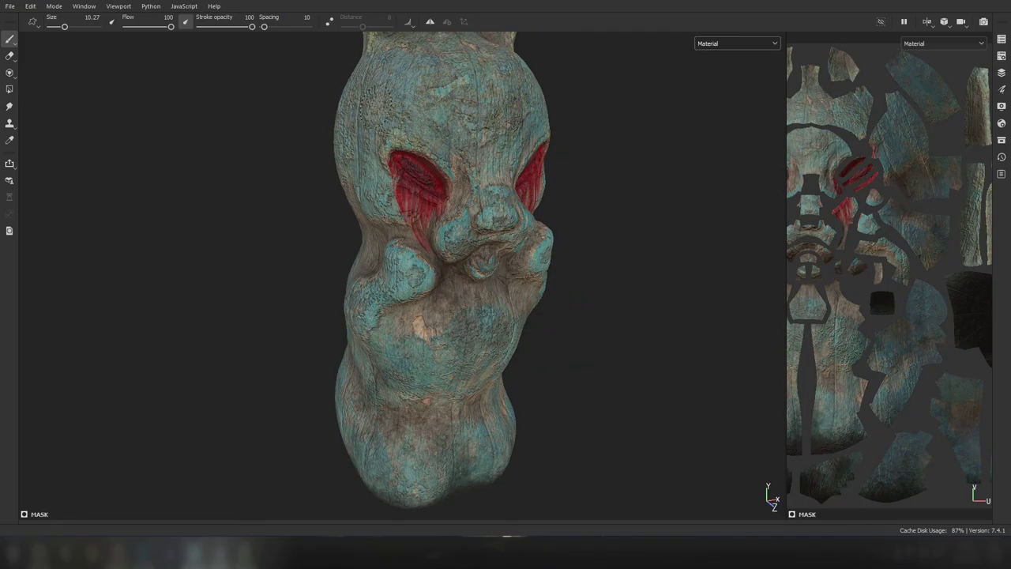
scroll(509, 398, down, 3)
scroll(501, 293, up, 5)
scroll(338, 293, up, 2)
scroll(643, 268, down, 1)
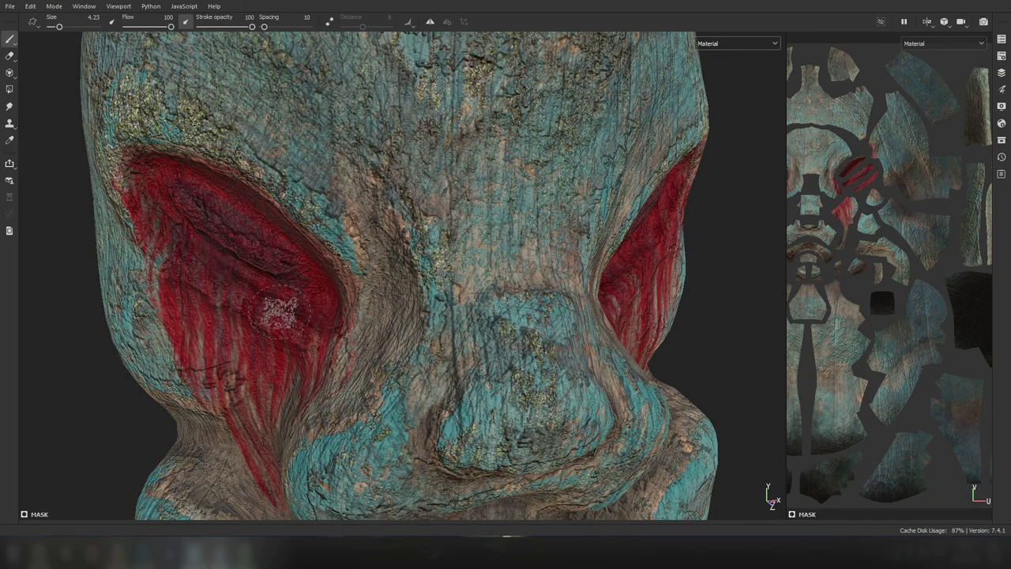
scroll(324, 311, down, 3)
mouse_move(325, 310)
alt+mouse_down()
mouse_move(624, 217)
mouse_move(632, 311)
alt+mouse_up()
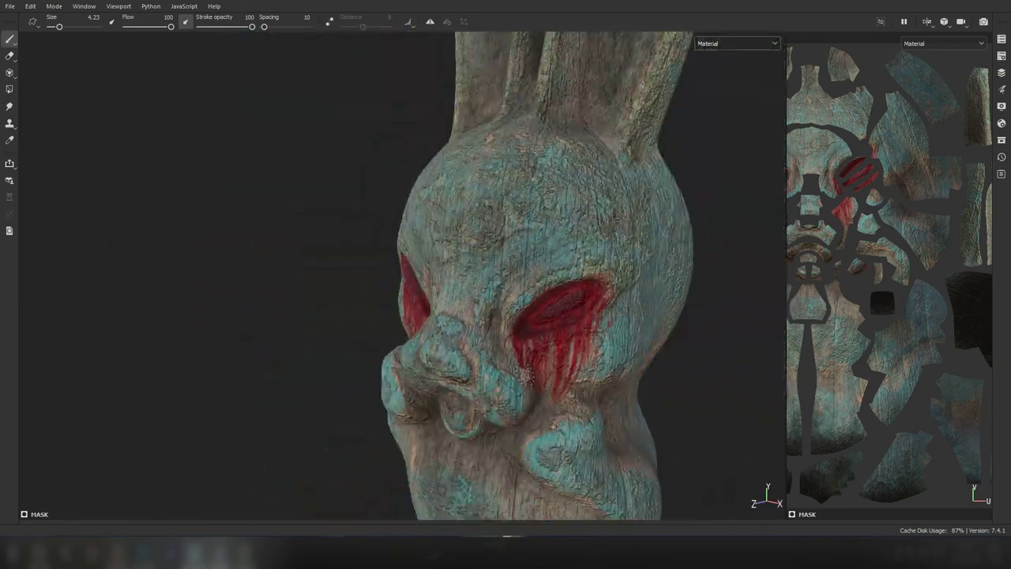
scroll(611, 366, down, 3)
scroll(600, 366, up, 5)
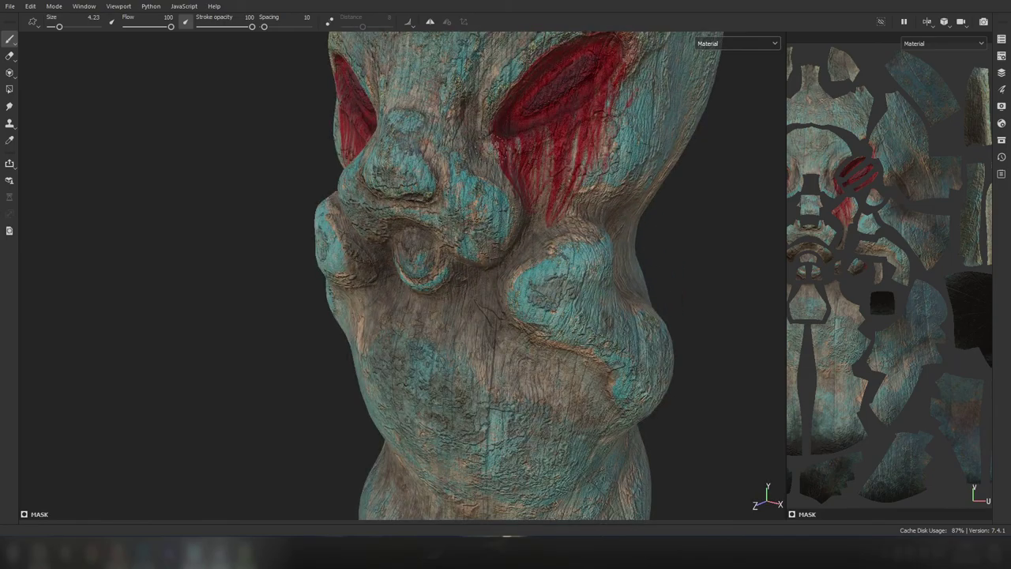
alt+drag(600, 365, 580, 334)
scroll(580, 334, down, 5)
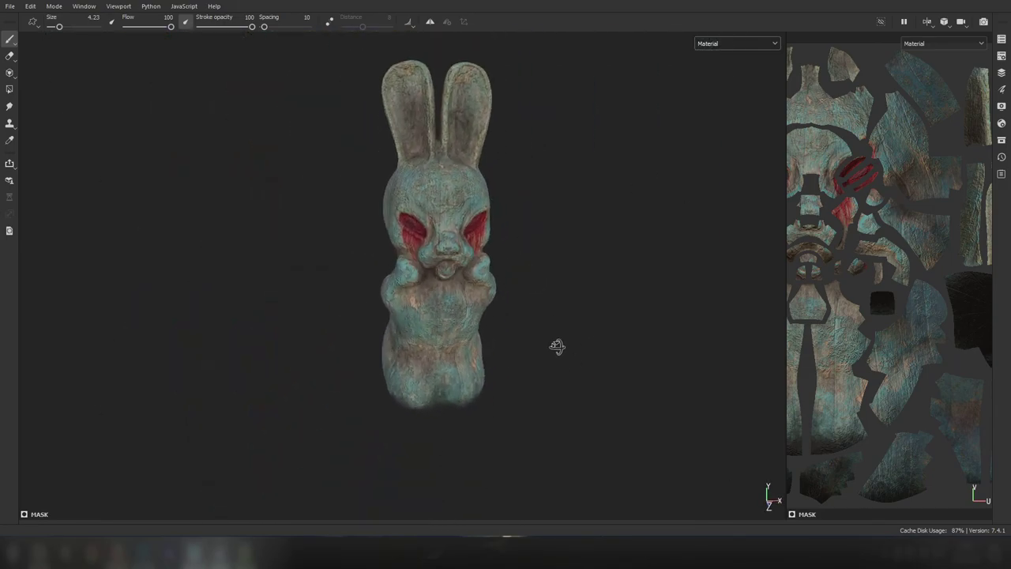
alt+middle_drag(557, 345, 544, 388)
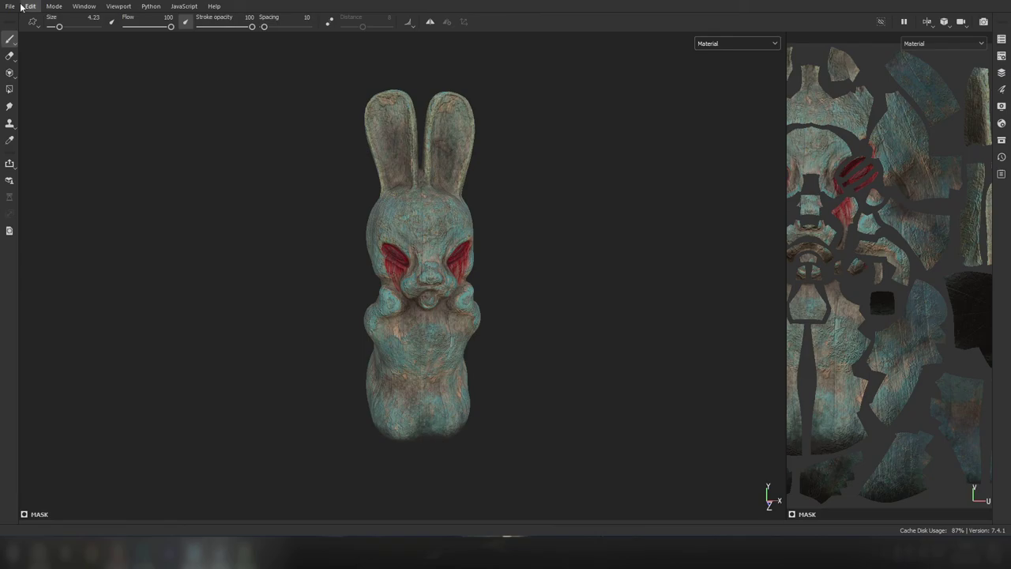
- Restore the panels and export the textures as 8-bit 2048 PNGs with TS StemCell_2018
key(Tab)
key(f)
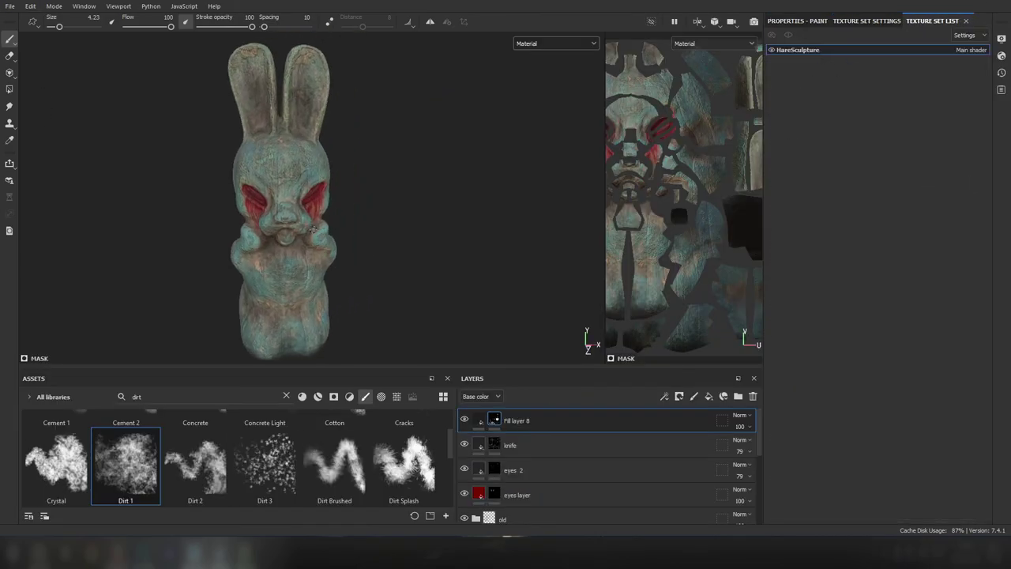
key(ctrl+shift+e)
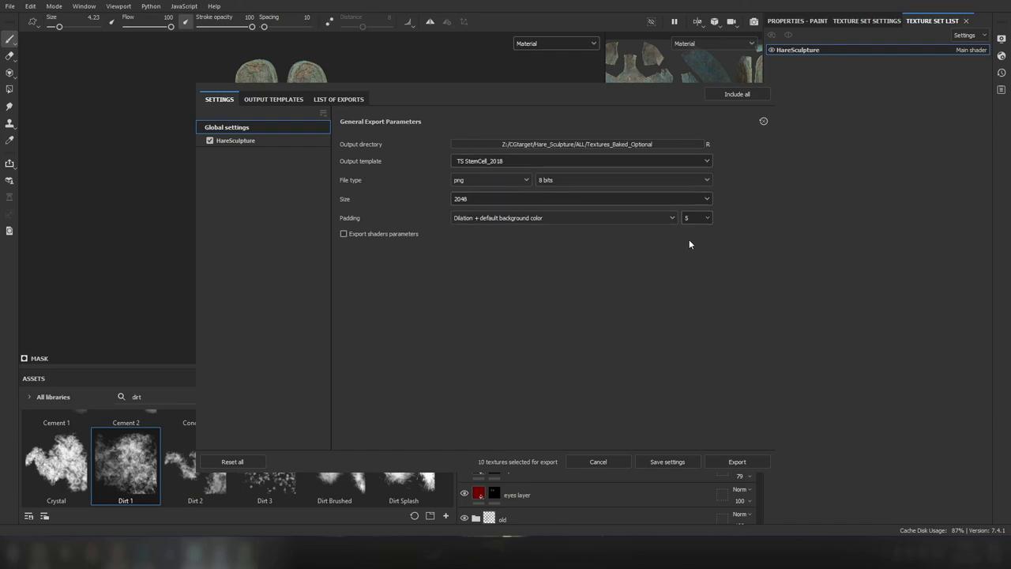
click(737, 462)
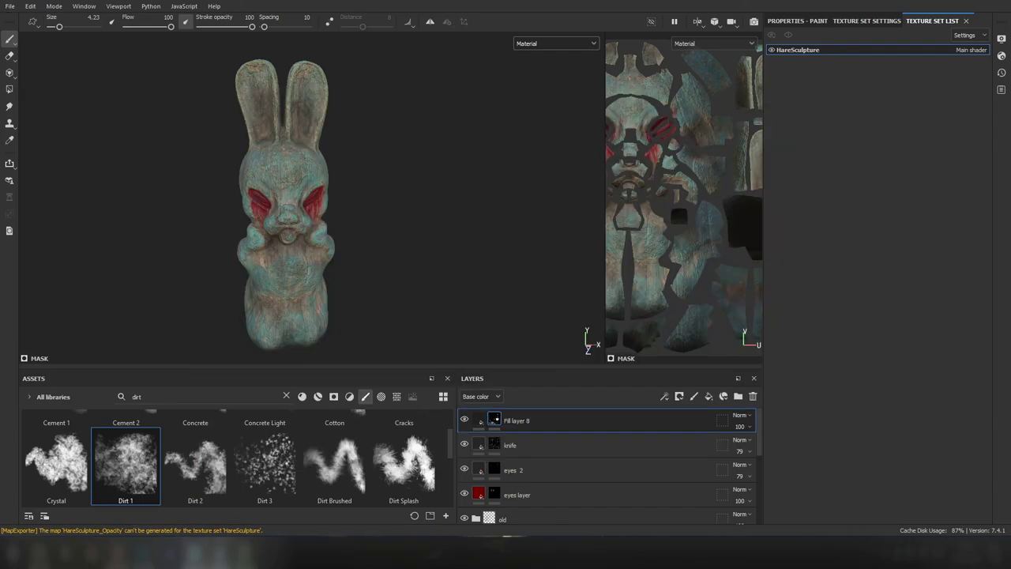